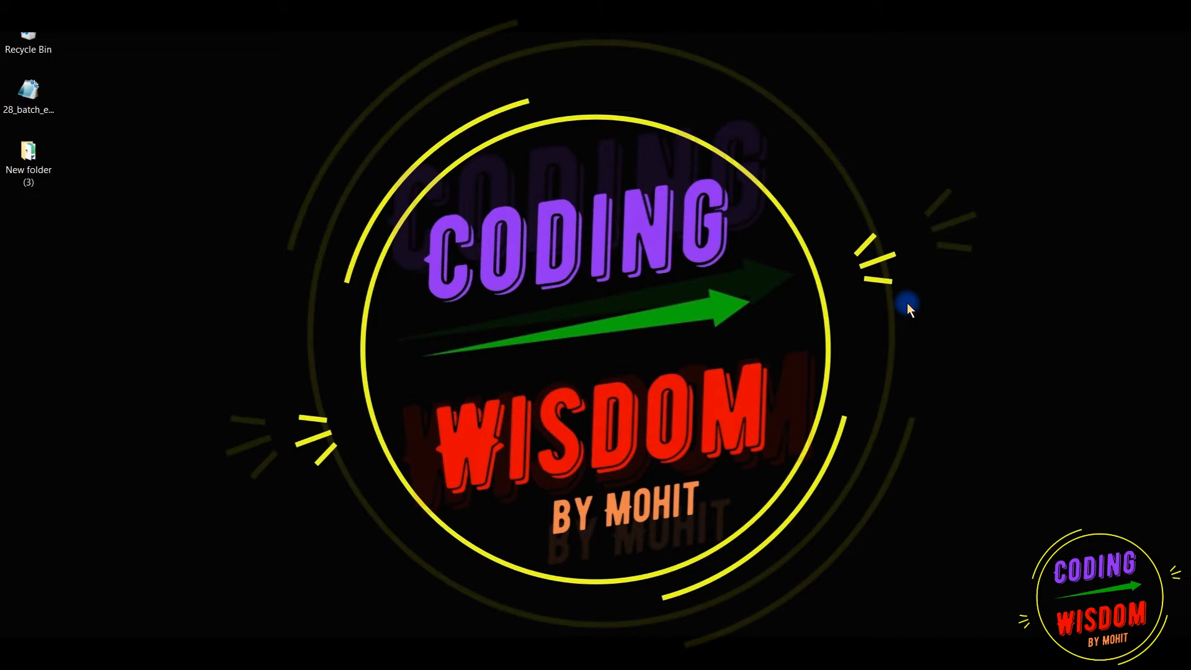
In the Windows Server VM, open Computer Properties from the Start menu, then Advanced system settings
mouse_move(590, 651)
left_click(672, 568)
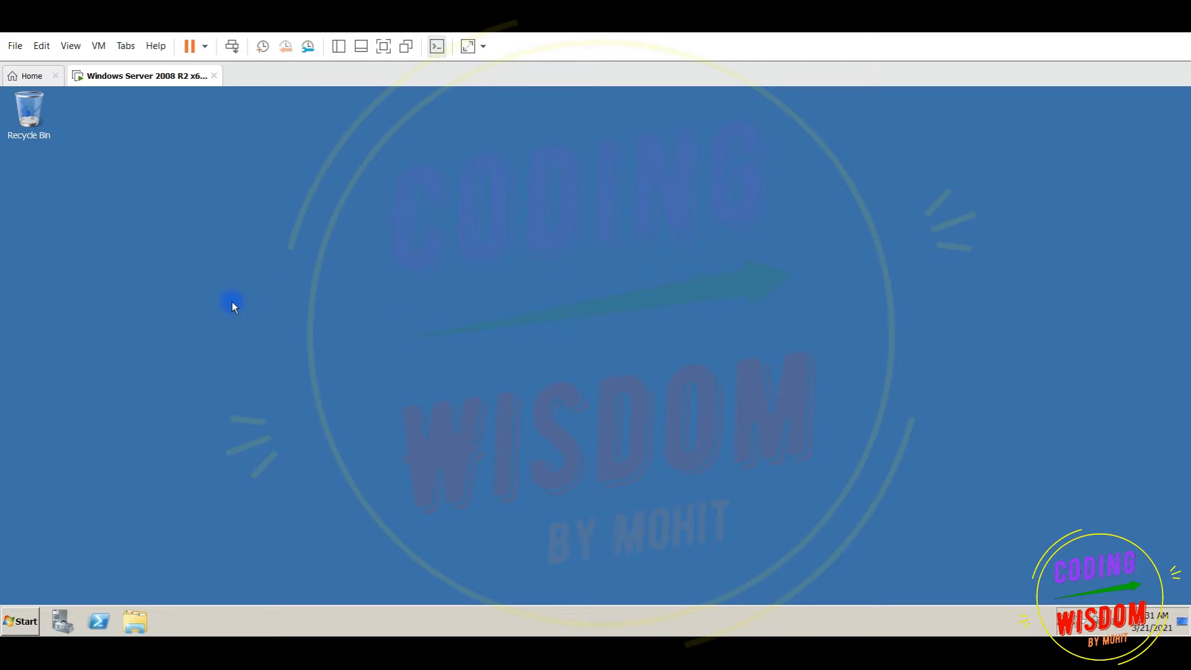
left_click(24, 620)
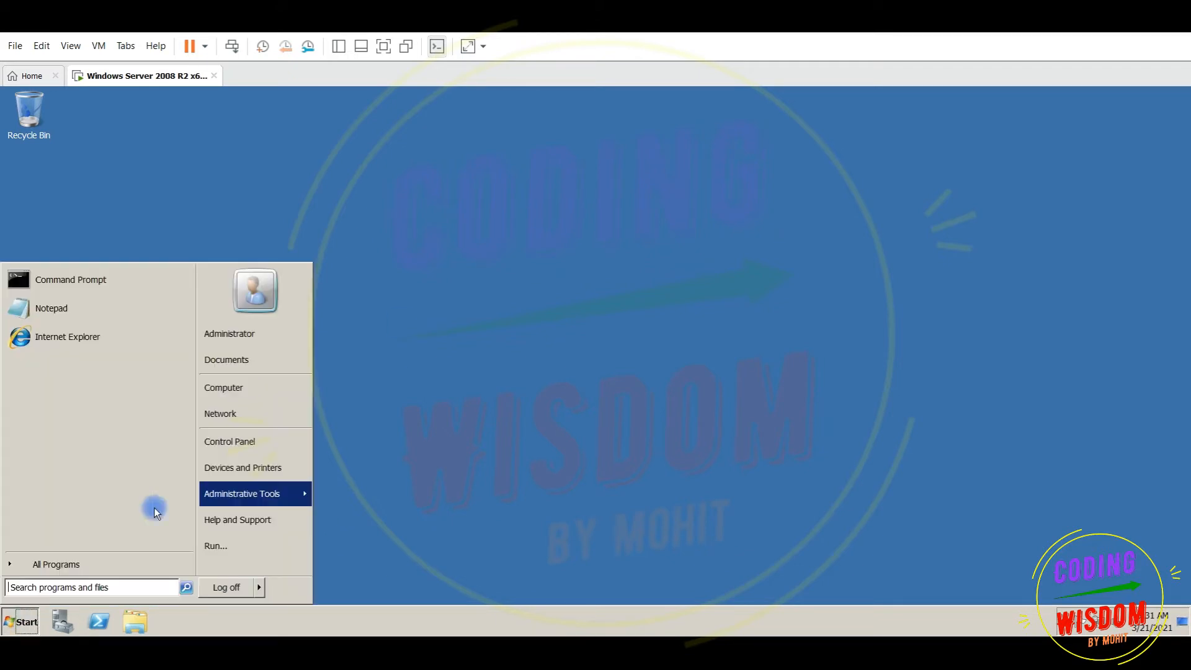
right_click(225, 389)
left_click(268, 496)
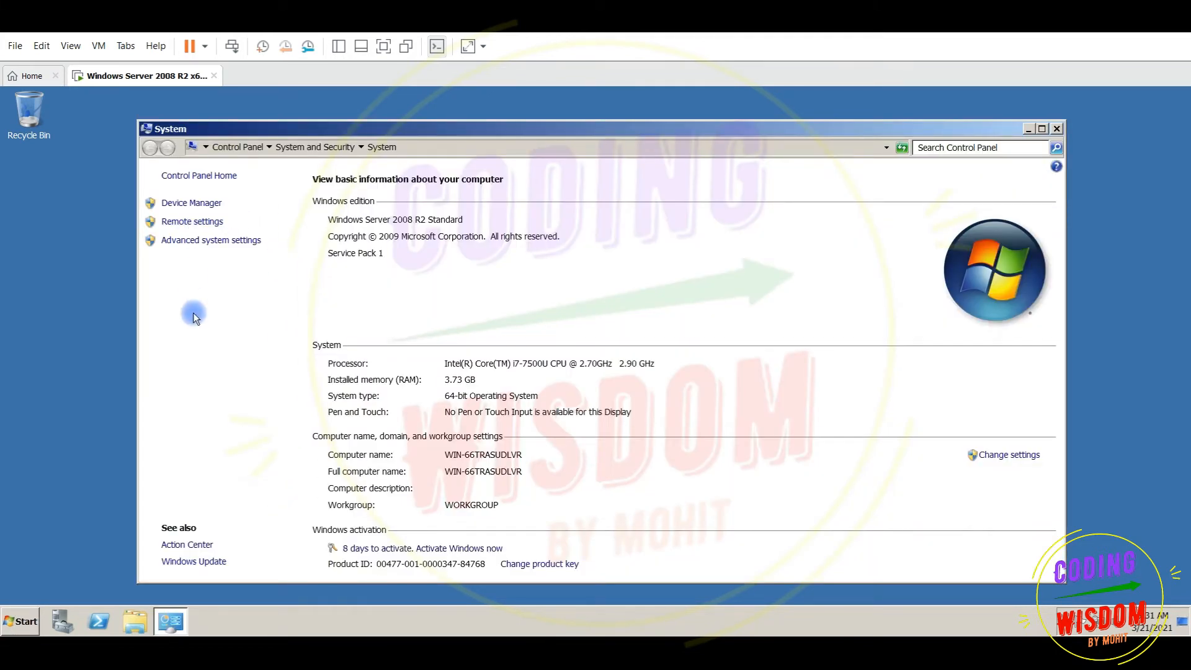
left_click(198, 247)
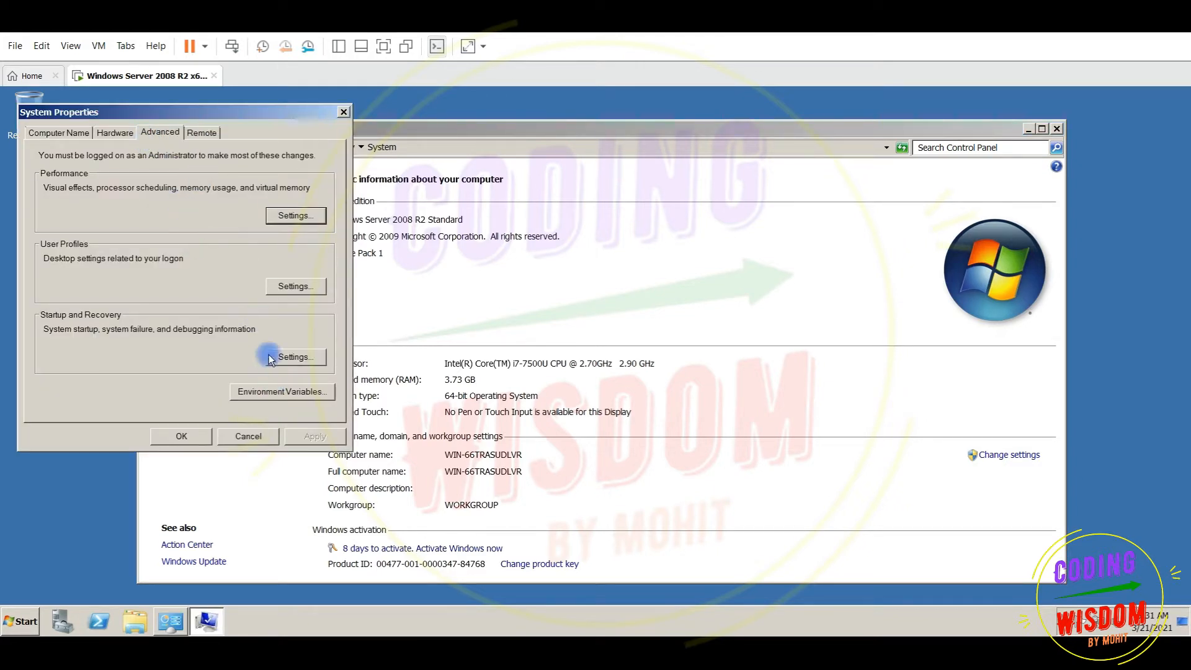
On the Computer Name tab, start a name change and select the old name WIN-66TRASUDLVR
left_click(77, 134)
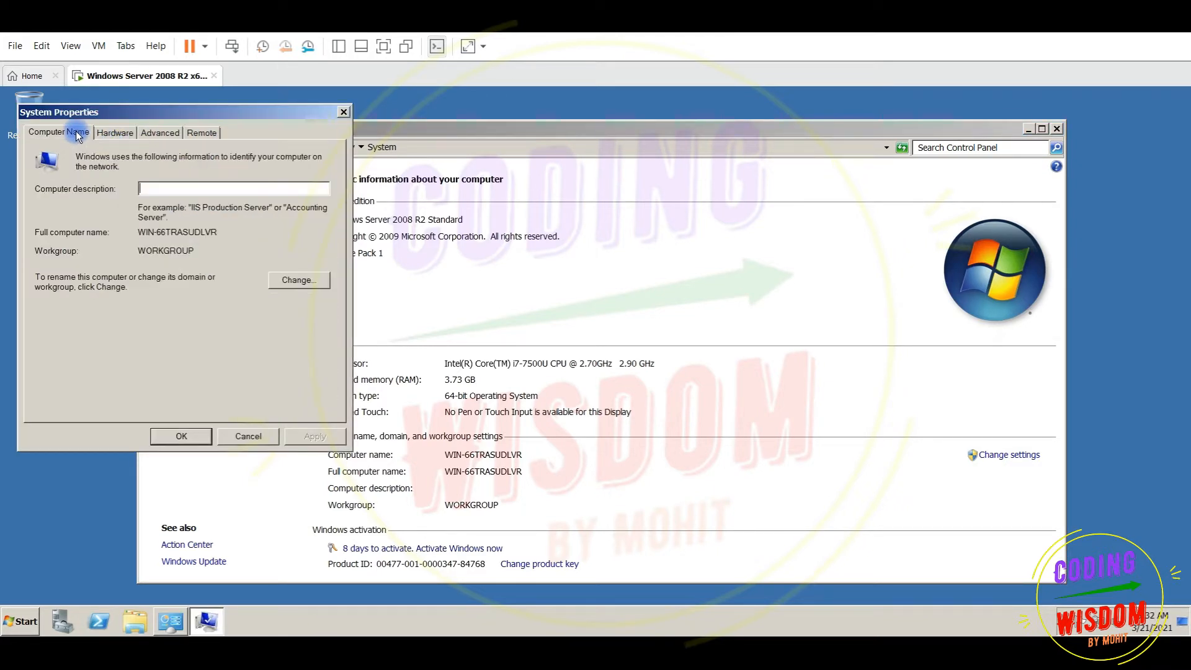
left_click(290, 280)
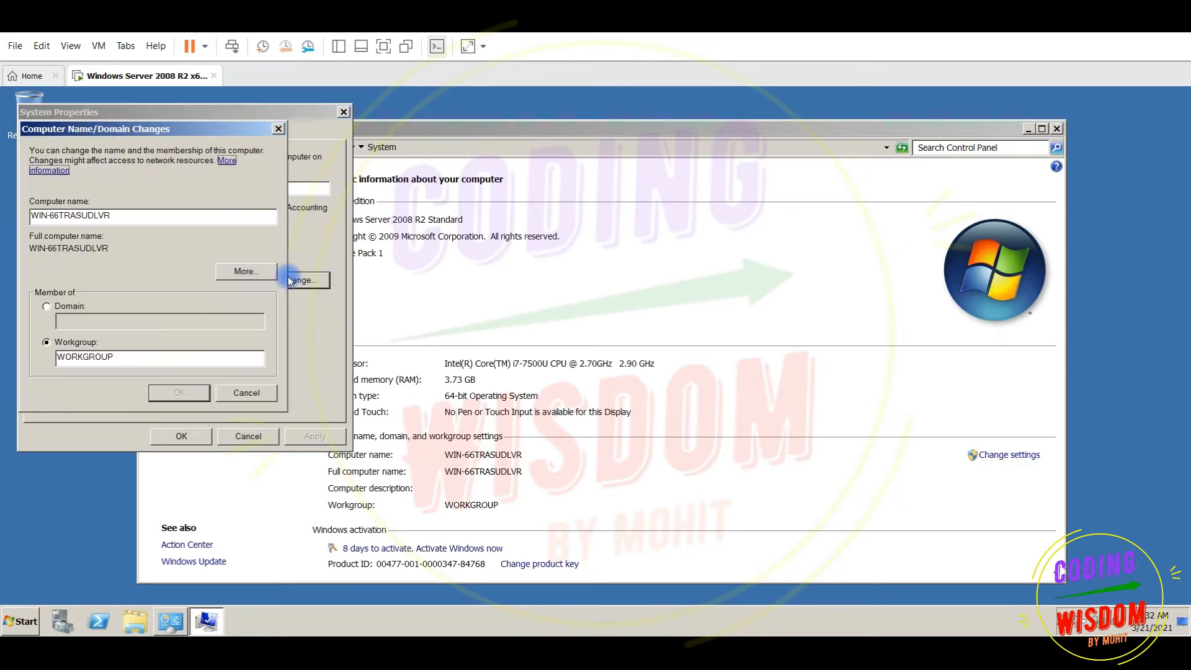
left_click_drag(156, 216, 7, 207)
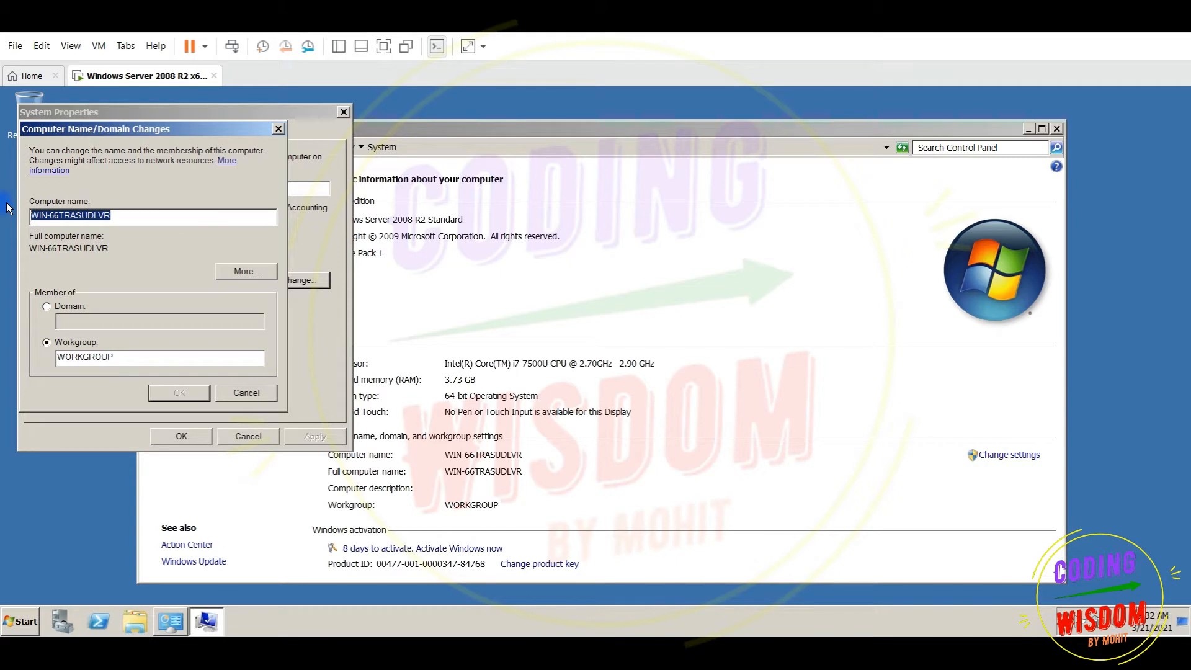
Replace it with the computer name Jarvis and confirm
type("e")
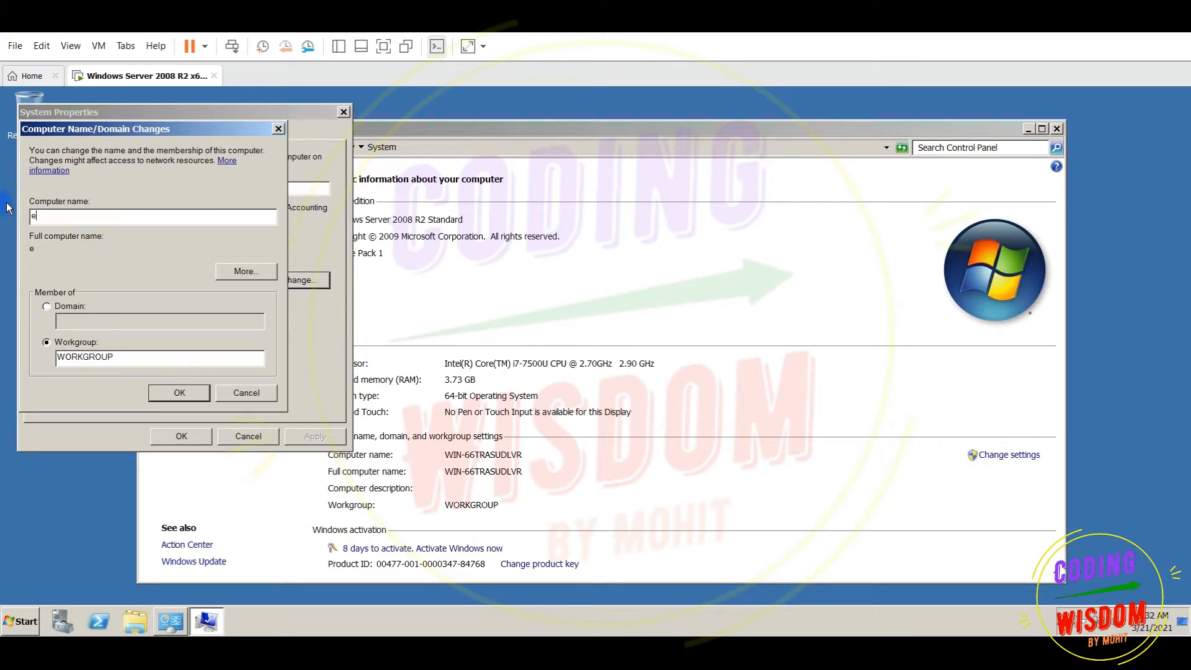
type("Xtereme")
key("BackSpace")
key("BackSpace")
key("BackSpace")
key("BackSpace")
type("rem")
key("BackSpace")
key("BackSpace")
key("BackSpace")
key("BackSpace")
key("BackSpace")
key("BackSpace")
key("BackSpace")
type("S")
key("BackSpace")
type("Ja")
key("BackSpace")
key("BackSpace")
type("Jarvis")
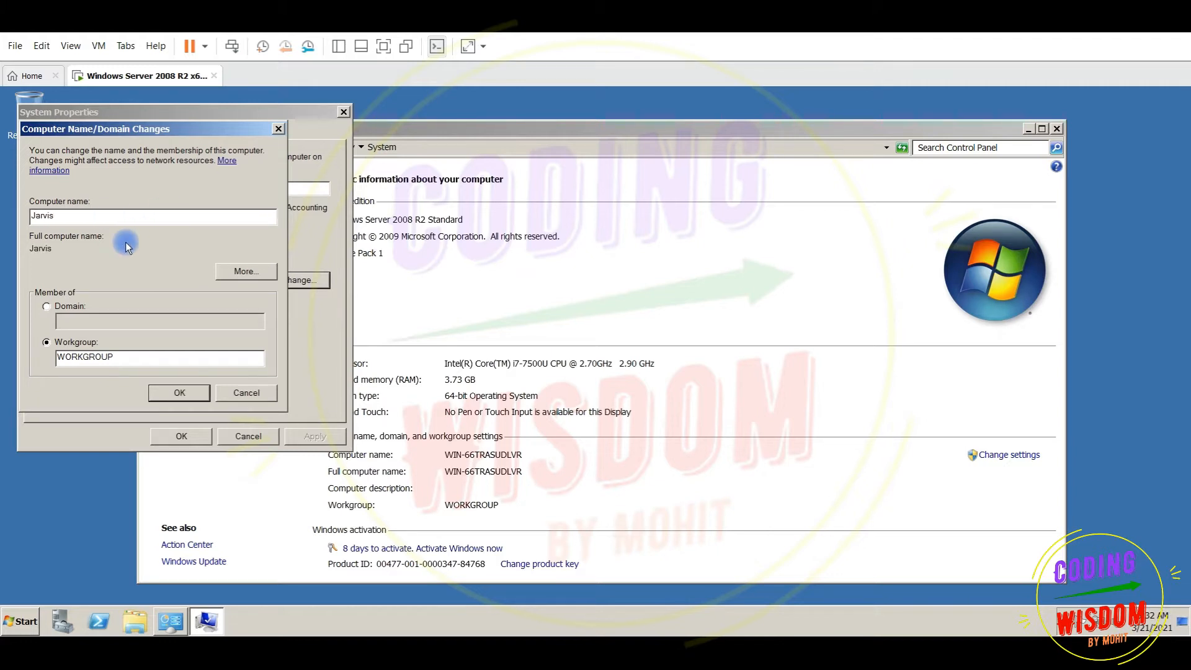
left_click(184, 393)
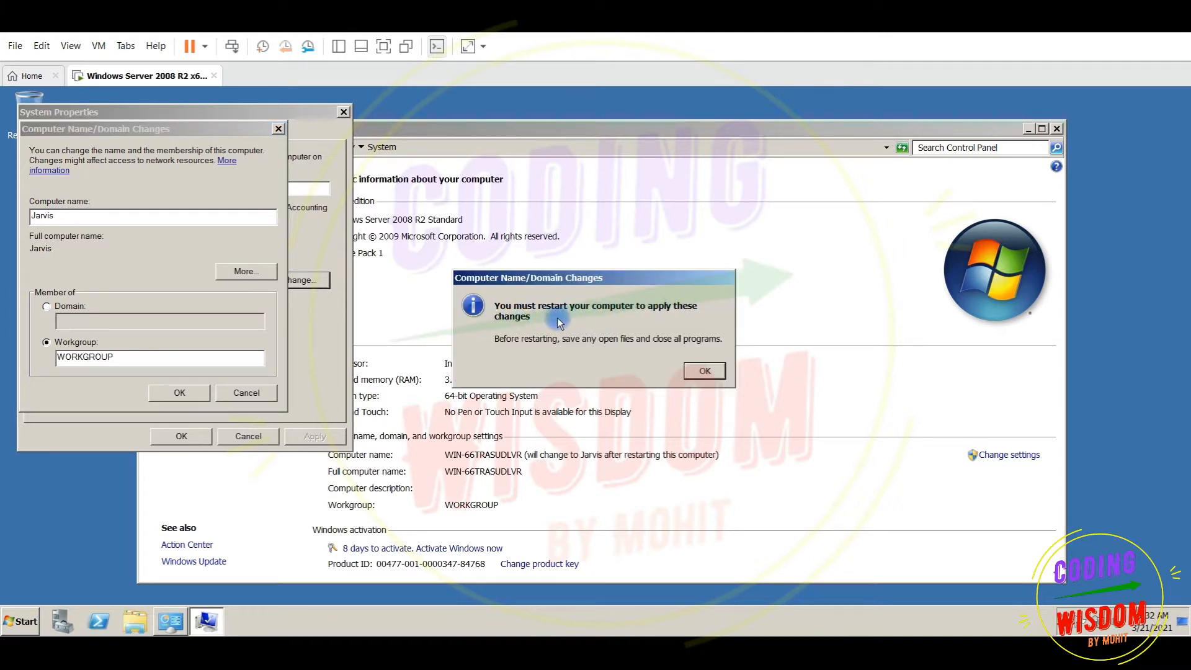
Acknowledge the restart notice, close System Properties, and restart the guest now
left_click(700, 372)
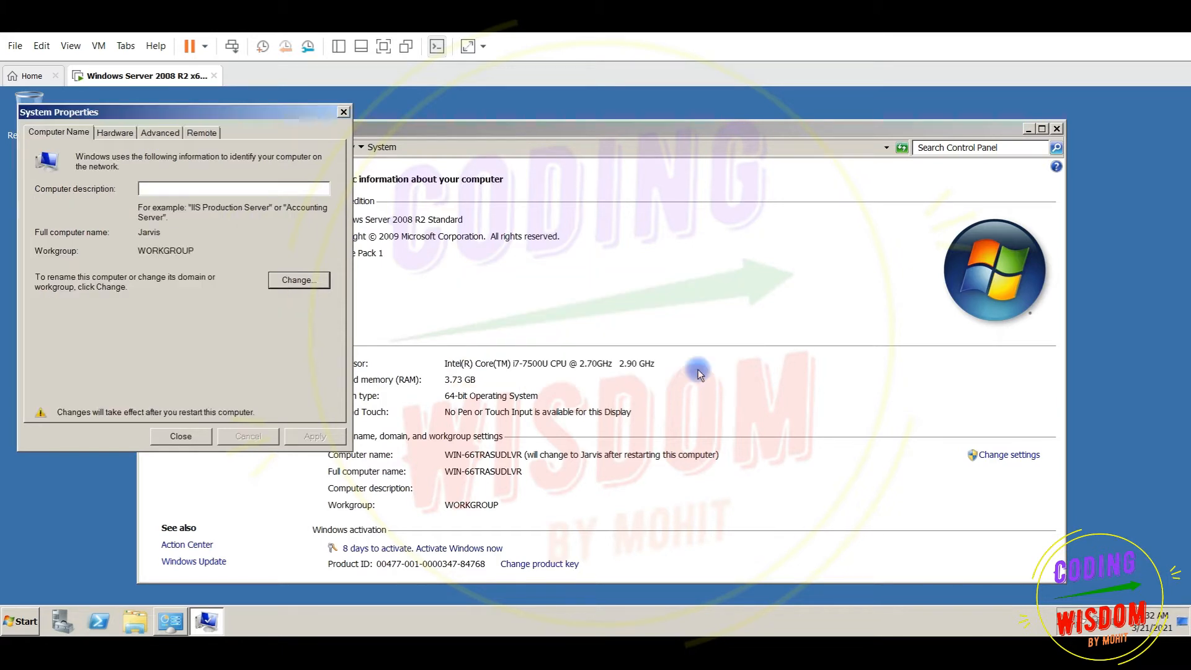
left_click(171, 439)
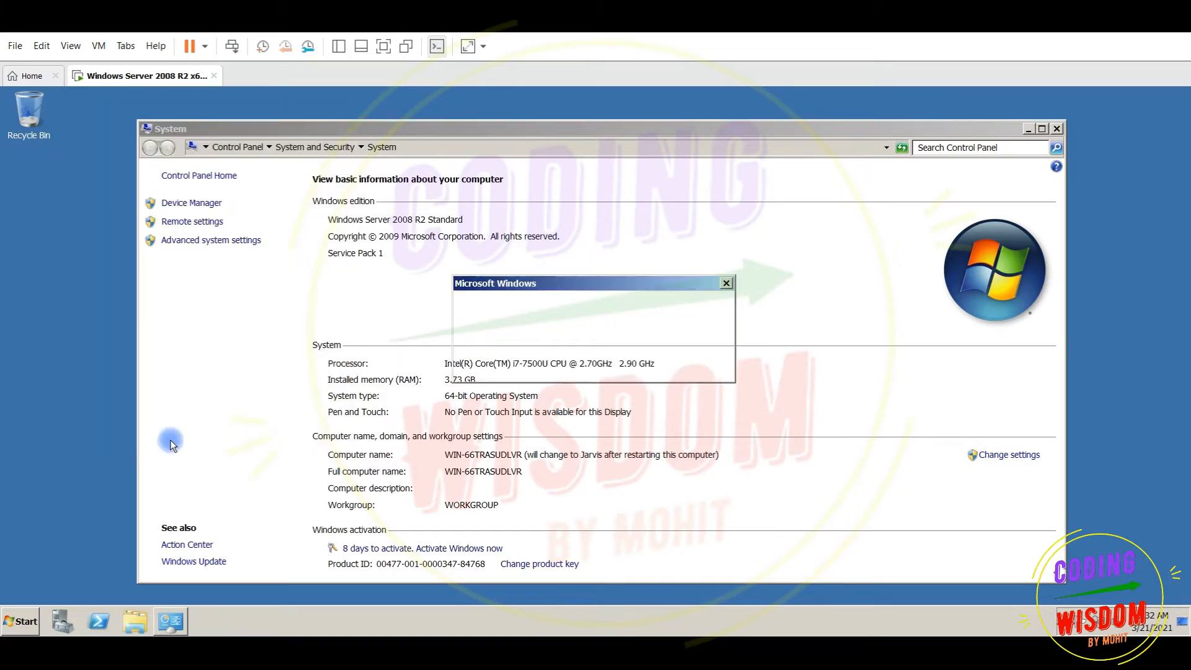
left_click(616, 366)
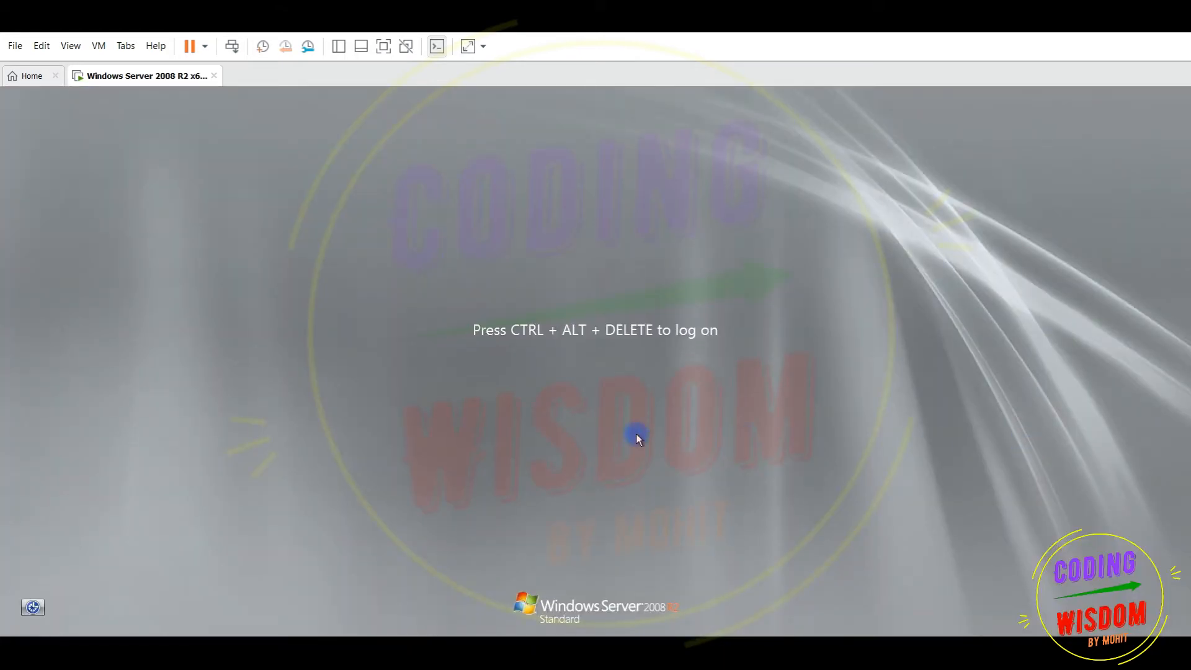
After reboot, send Ctrl+Alt+Delete and submit the Administrator password at the log-on prompt
key("ctrl+alt+Delete")
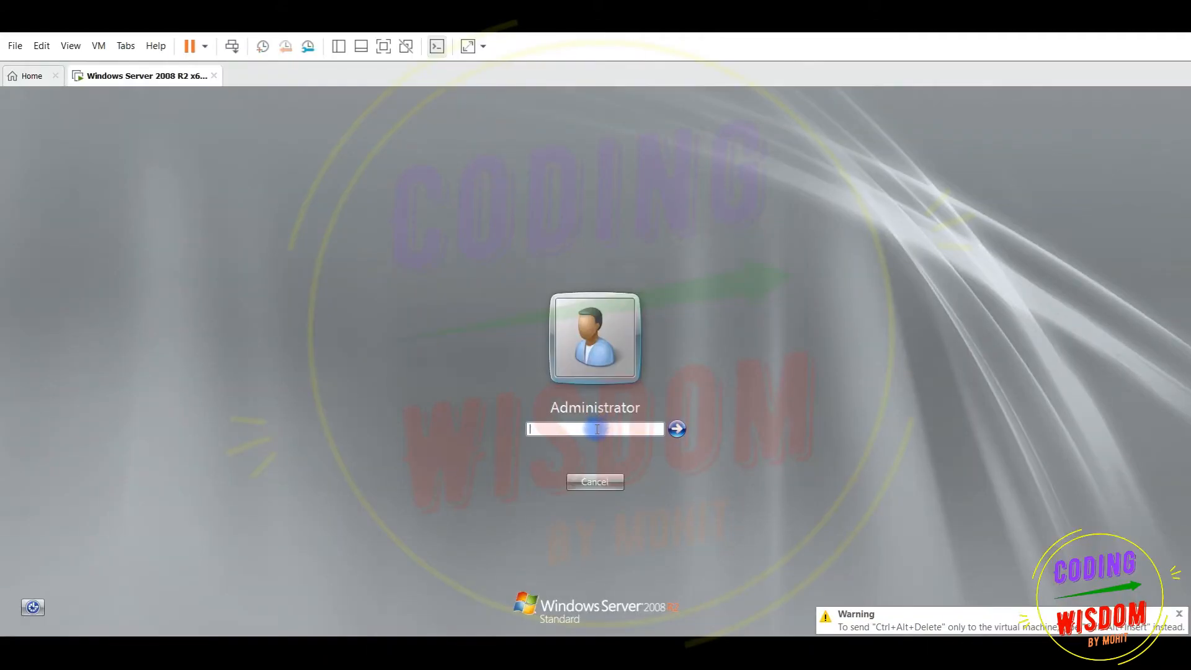
type("Password123")
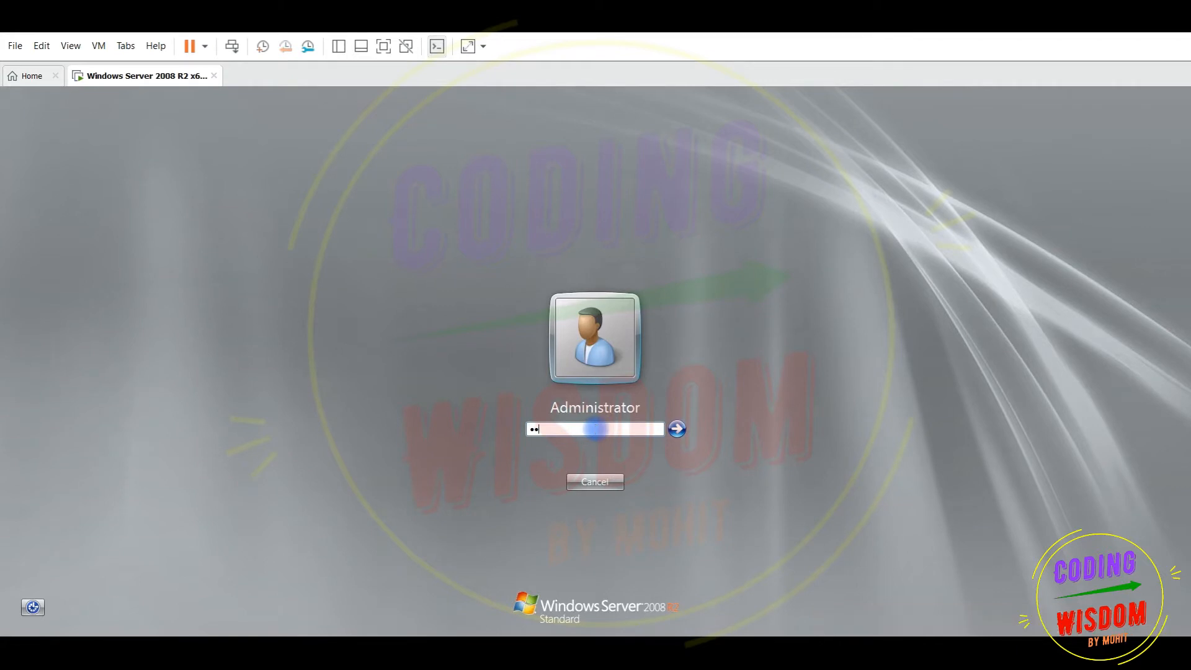
key("Return")
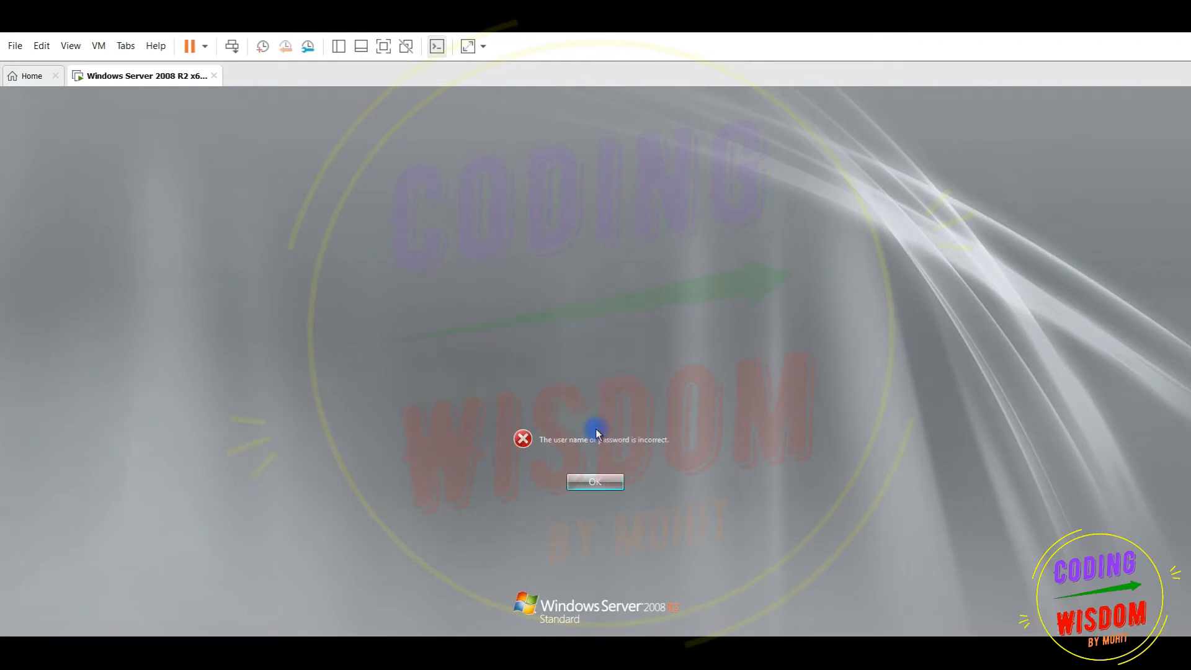
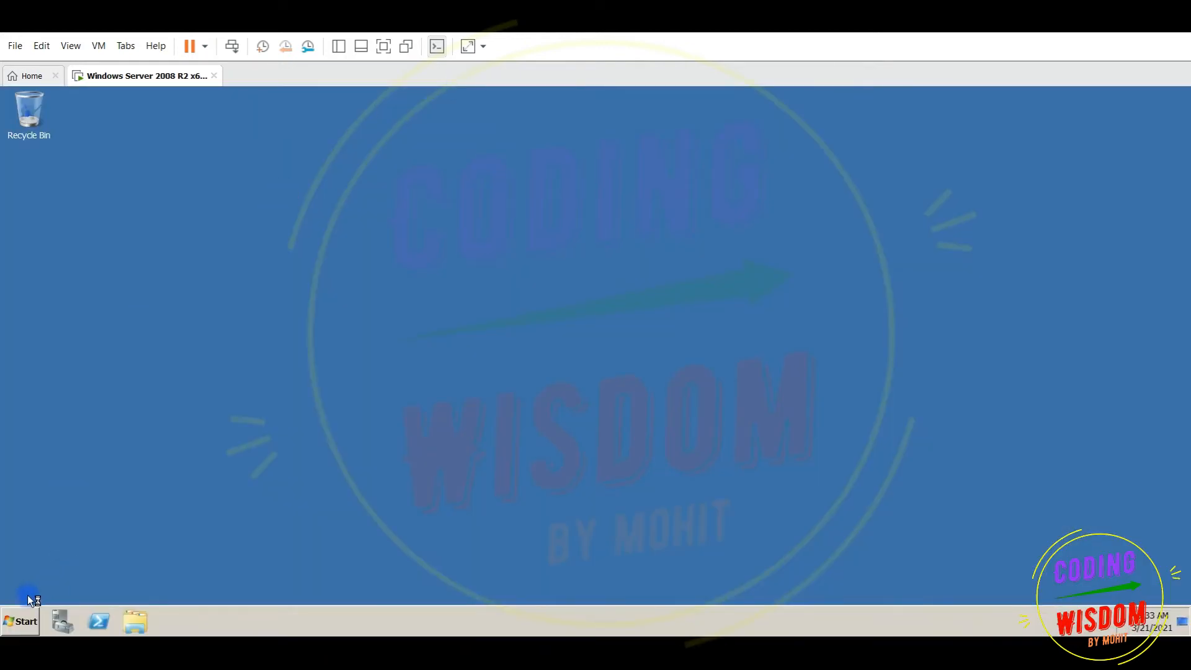
Open the computer's system properties and confirm the computer name is now Jarvis
left_click(23, 618)
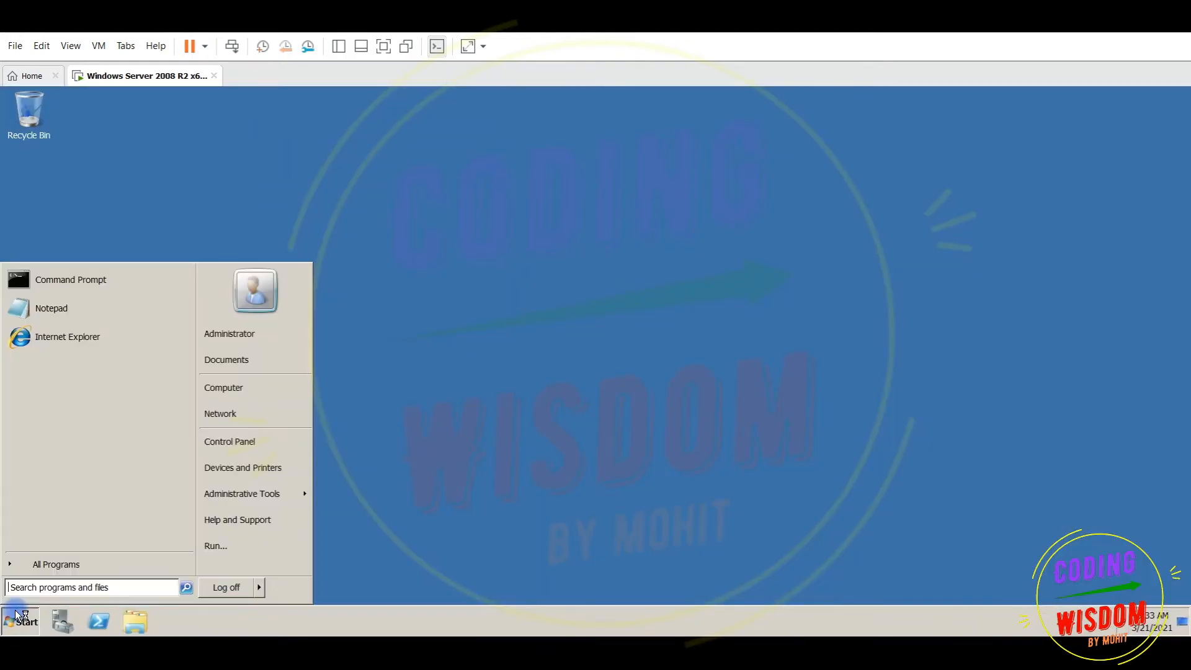
left_click(229, 389)
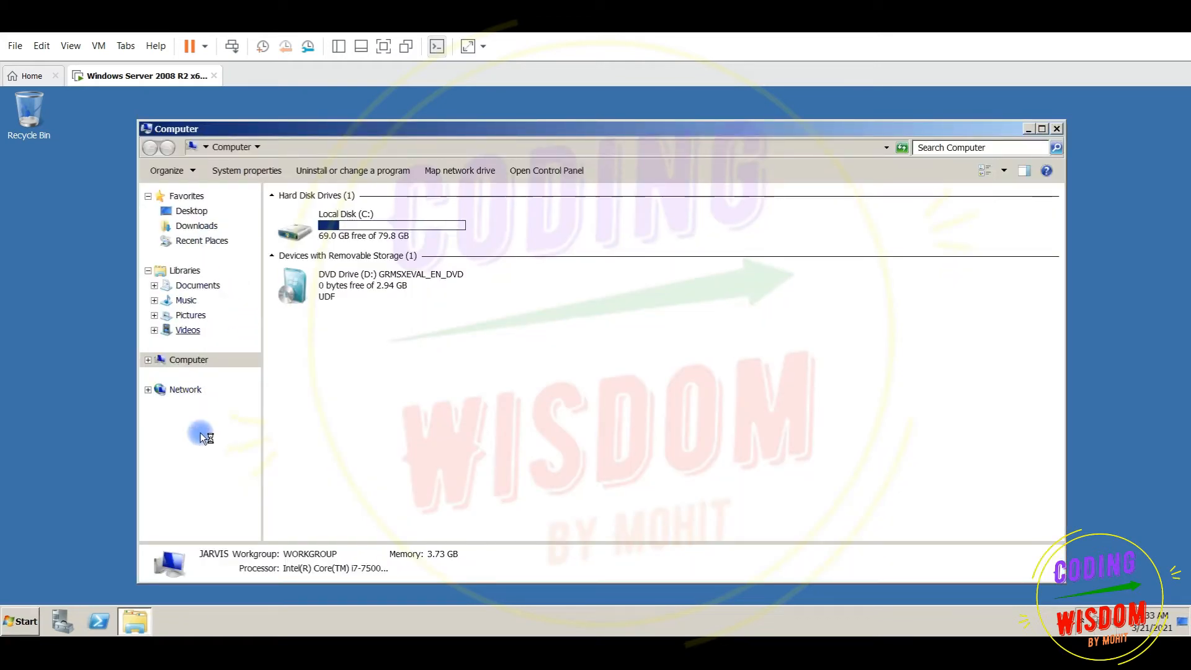
right_click(193, 359)
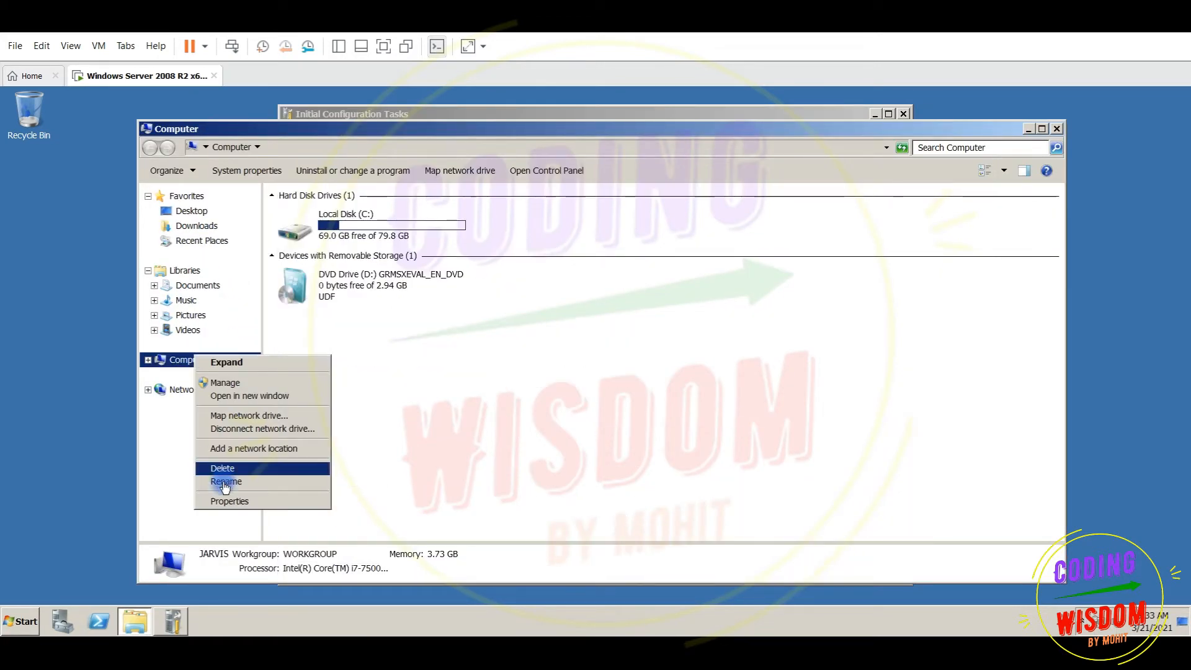
left_click(229, 504)
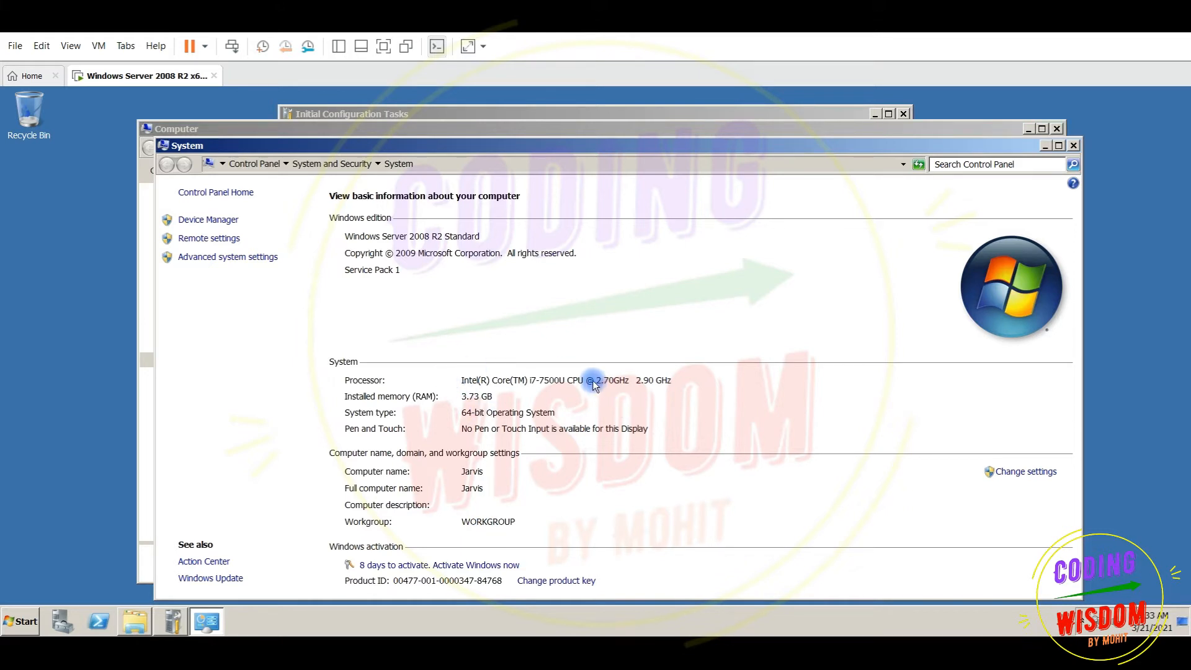
left_click(234, 257)
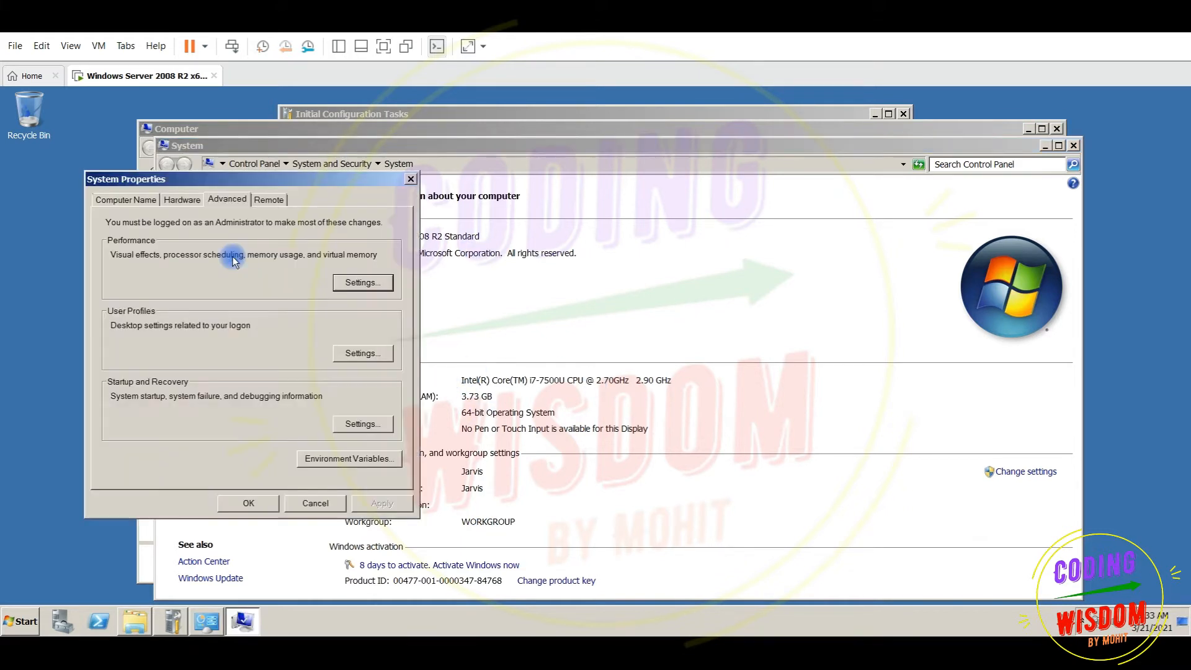
left_click(123, 200)
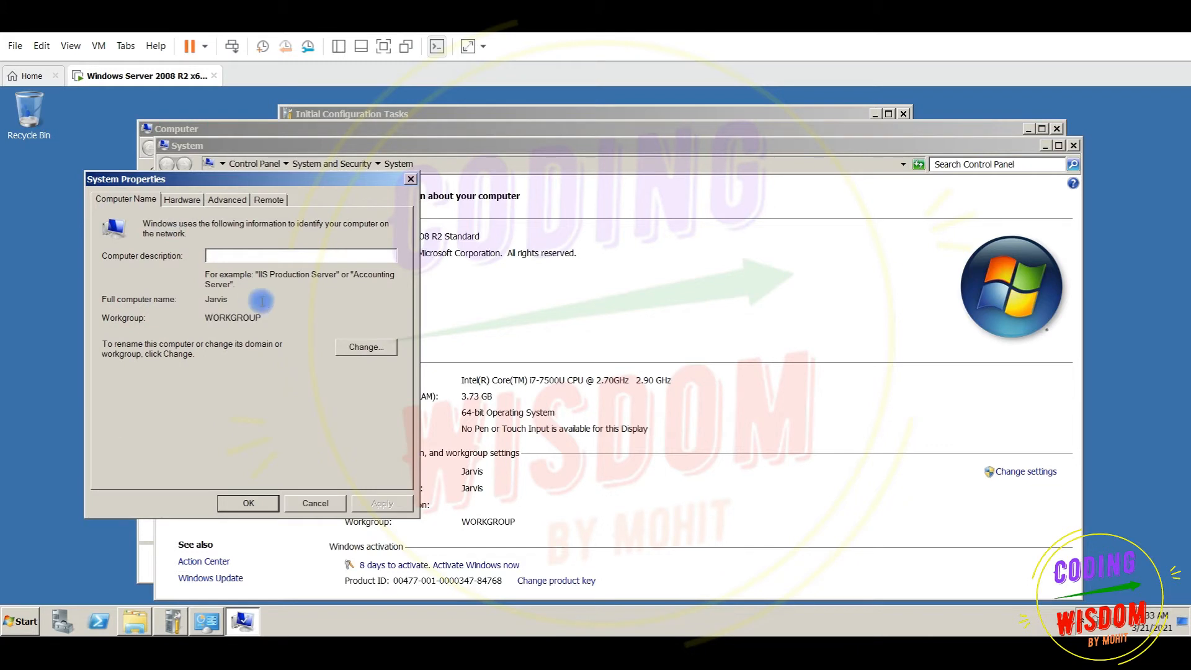
left_click_drag(234, 302, 194, 300)
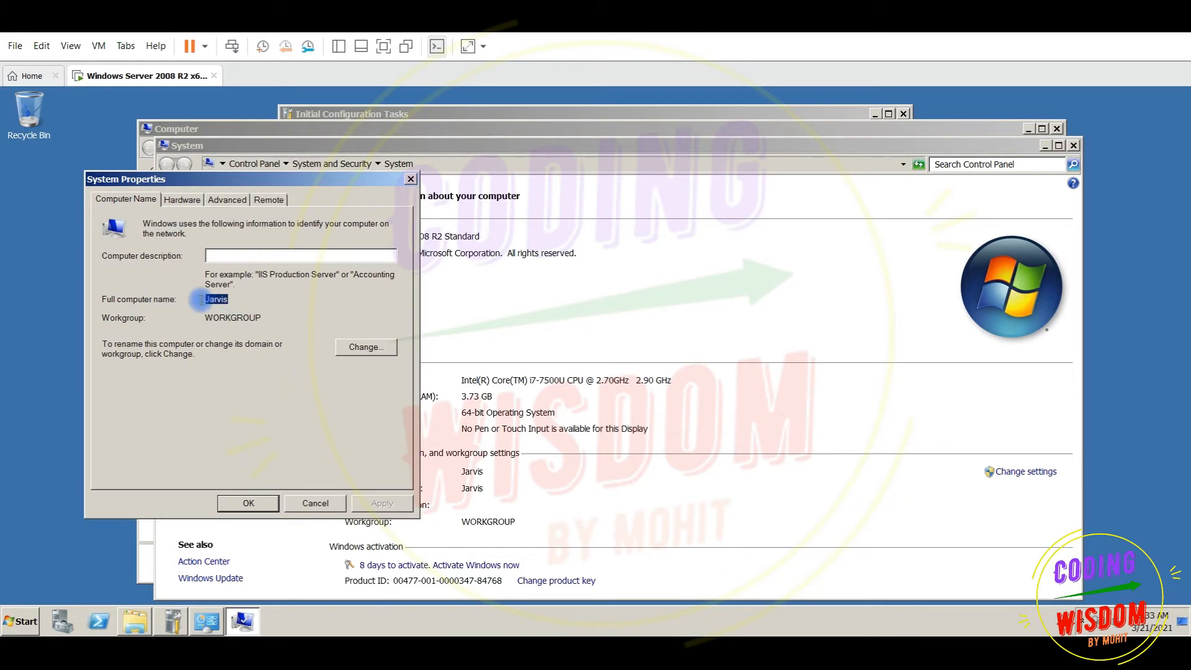
Close System Properties, the system window, Computer and Initial Configuration Tasks
left_click(412, 179)
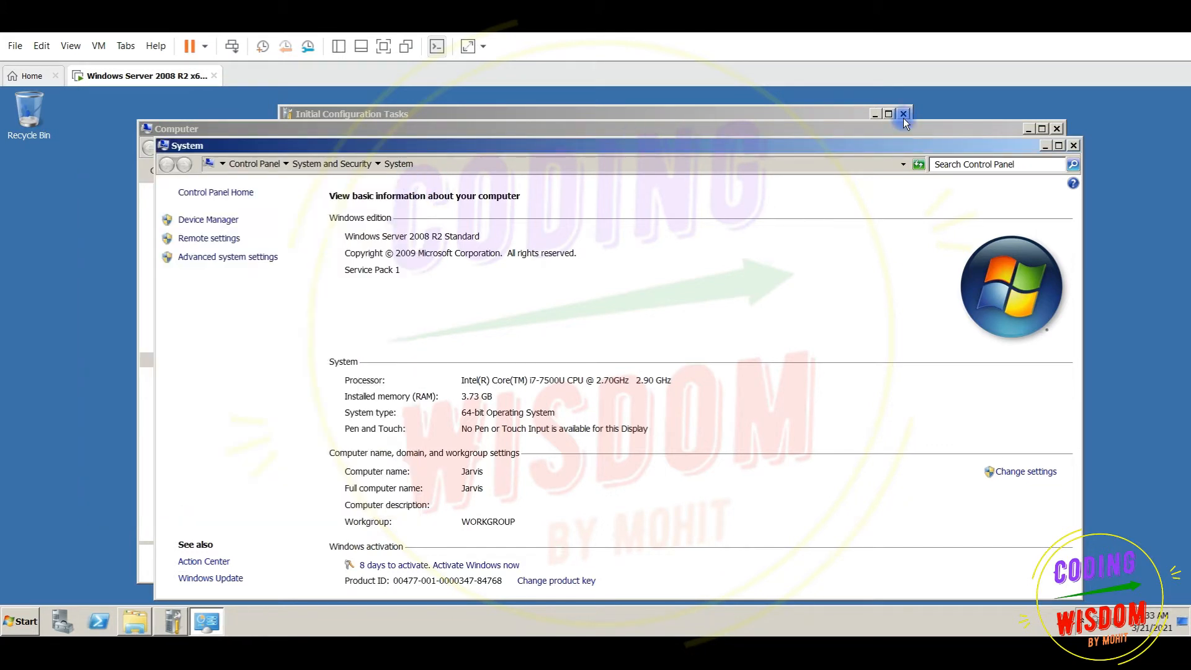
left_click(1074, 146)
left_click(1057, 129)
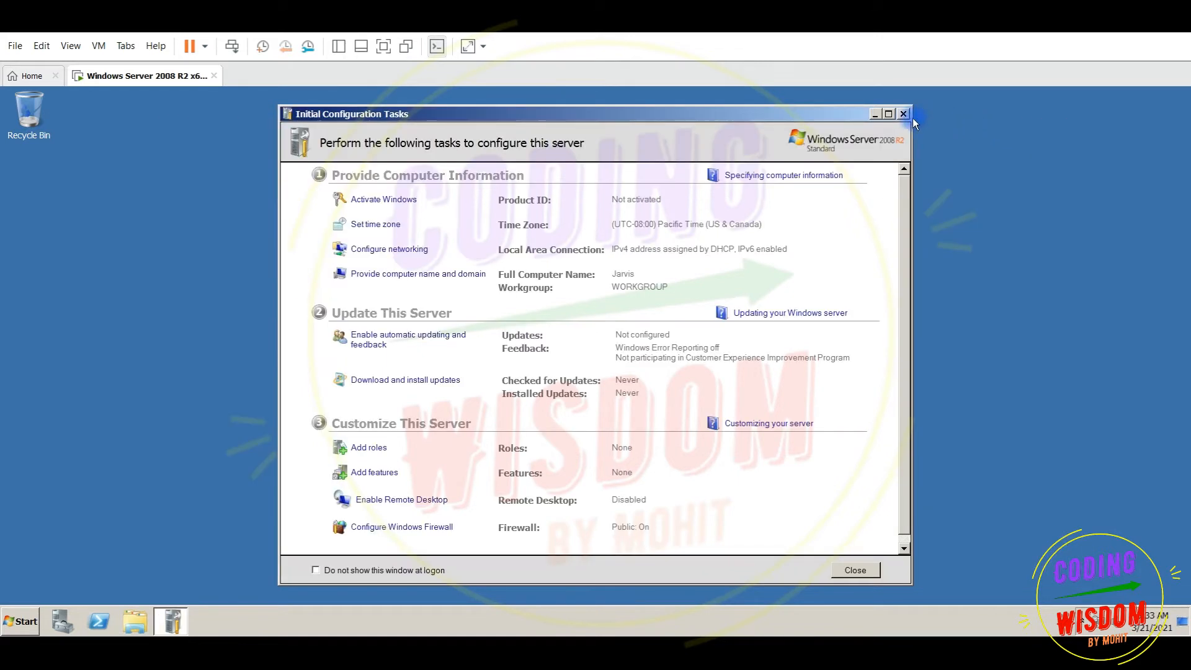
left_click(904, 114)
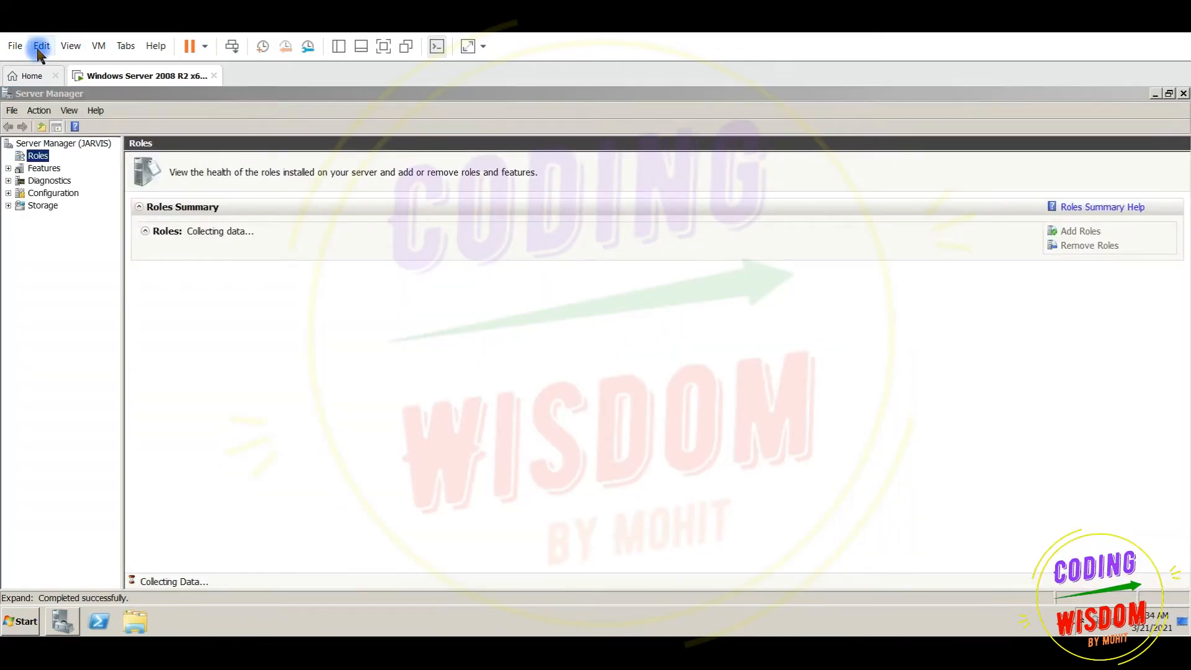
Set the server VM's network adapter to Custom: VMnet1 (Host-only) in its settings
left_click(39, 49)
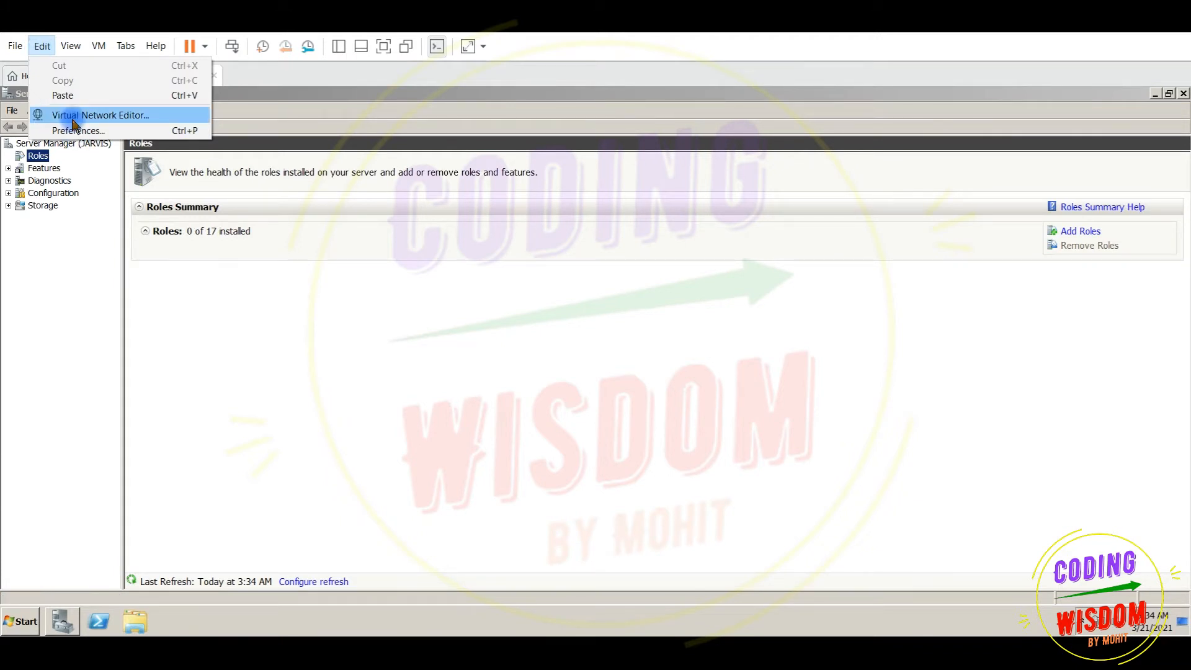
left_click(442, 239)
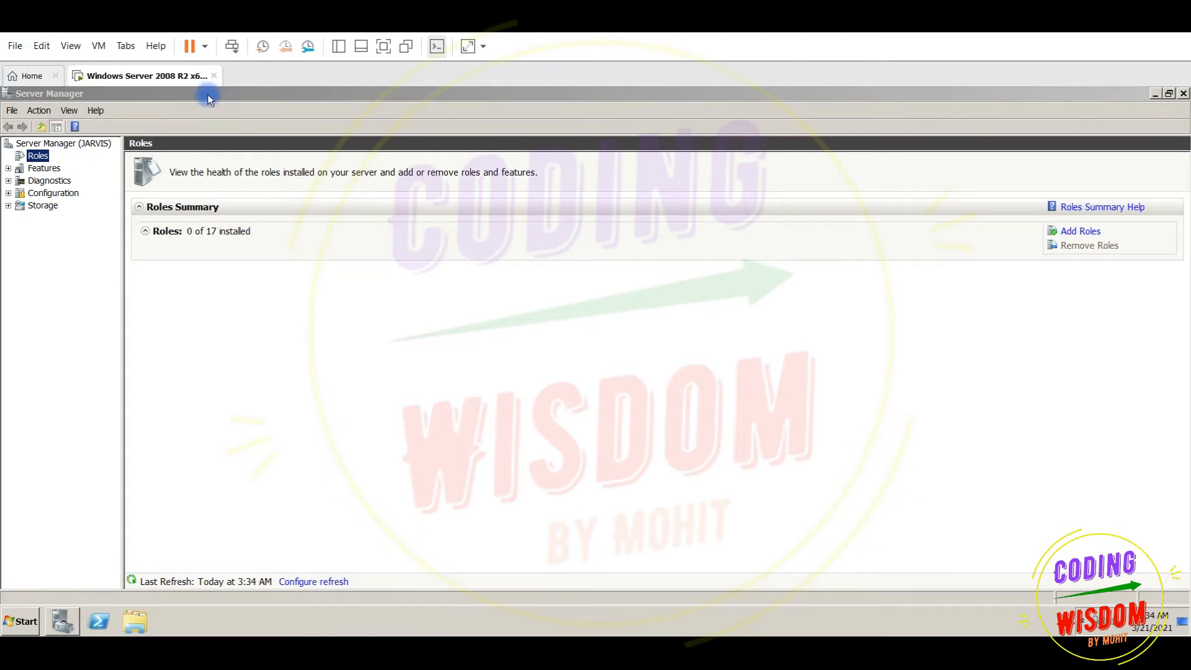
right_click(157, 83)
left_click(213, 264)
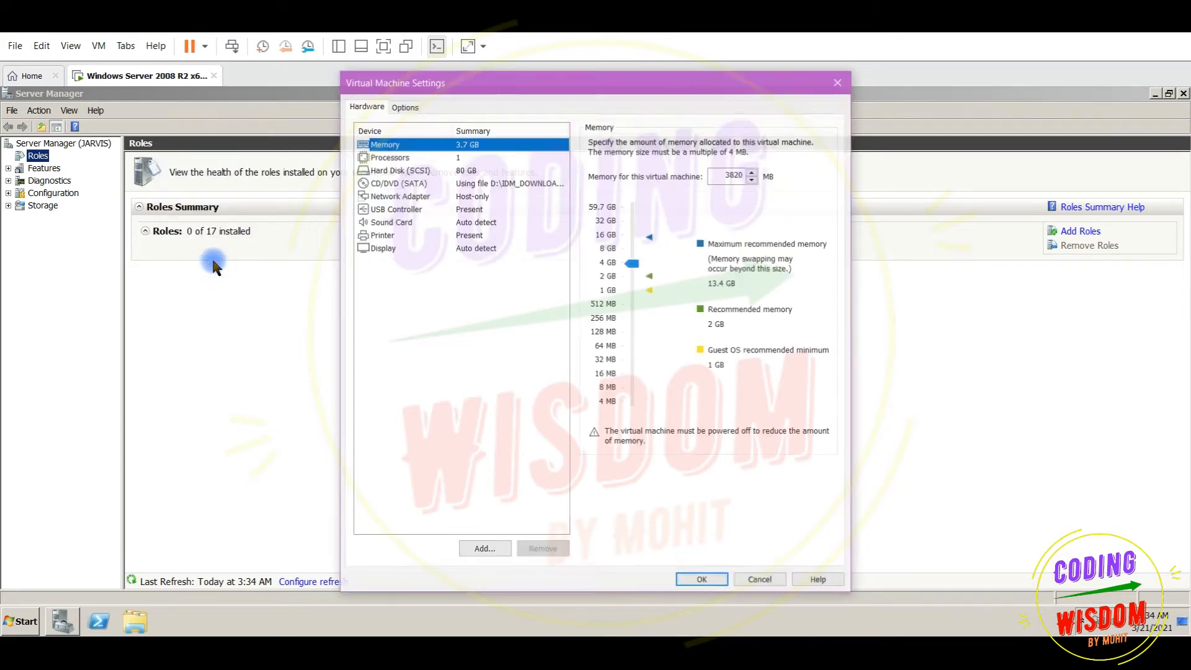
left_click(469, 197)
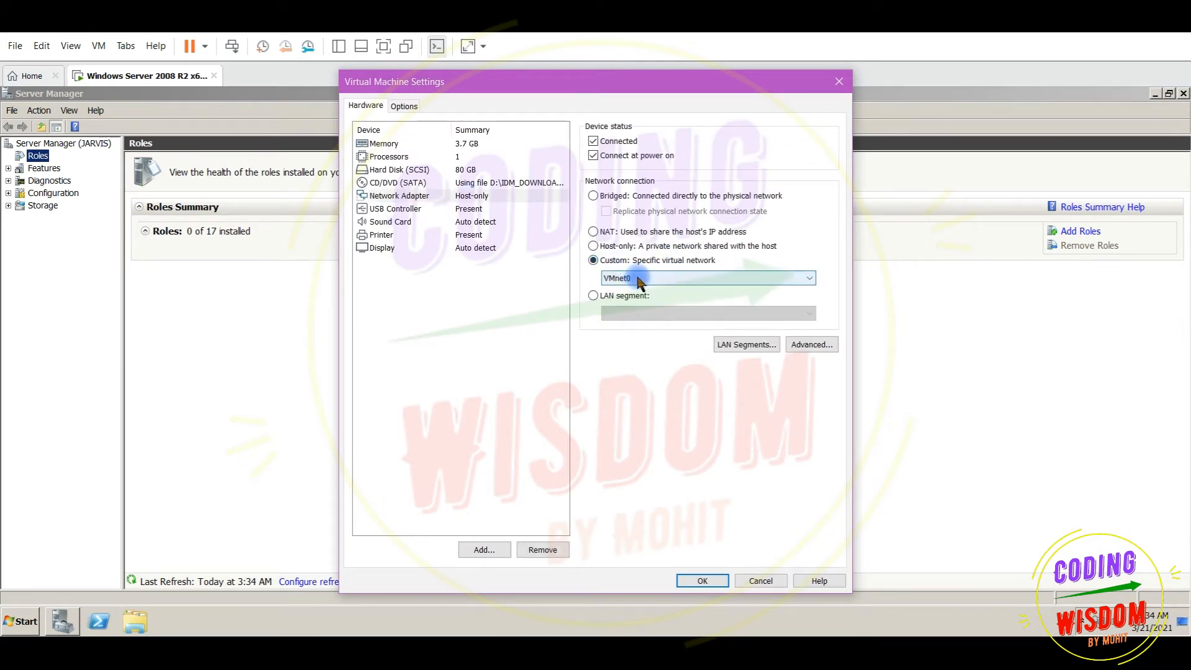
left_click(636, 278)
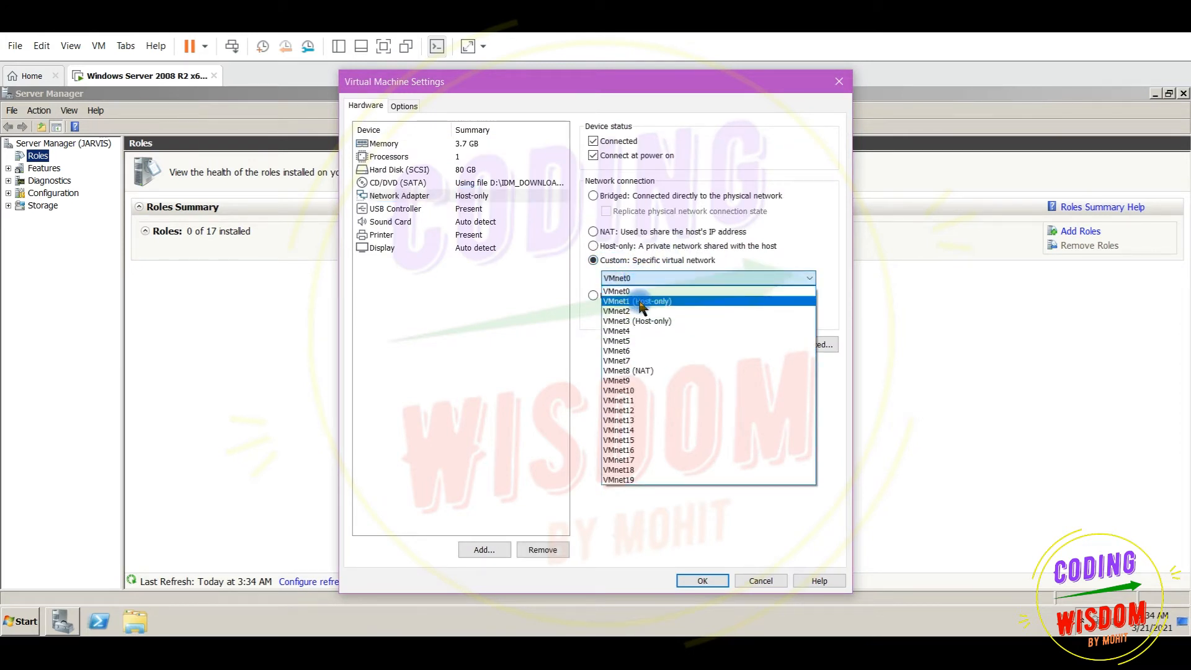
left_click(639, 303)
left_click(704, 580)
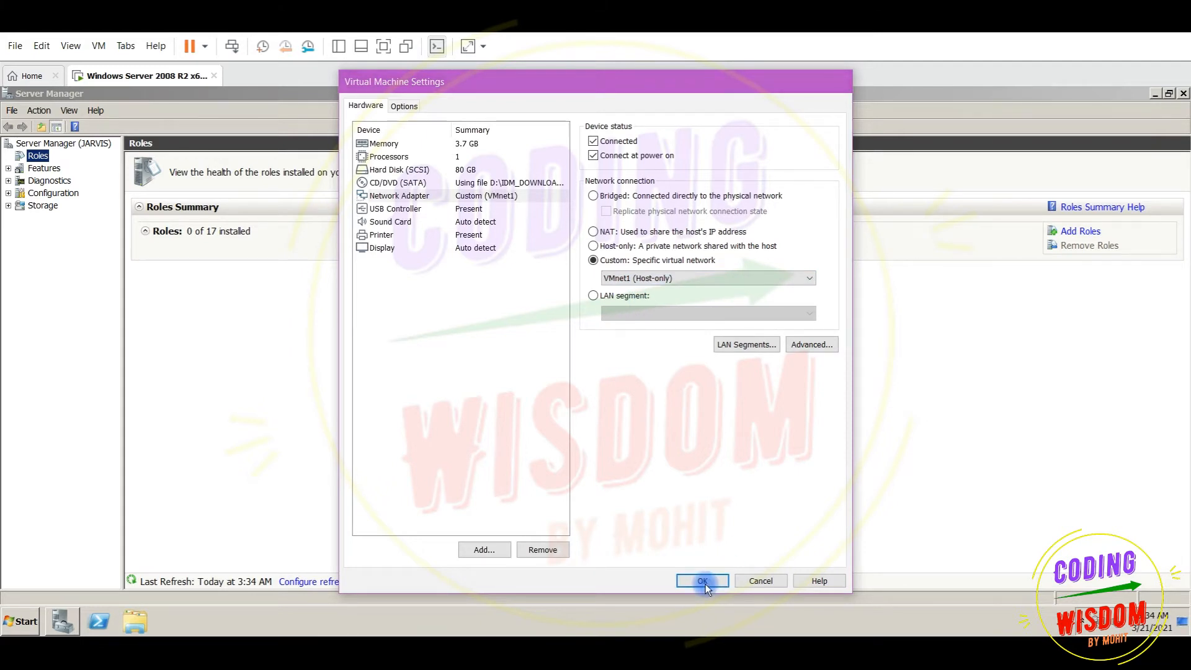
left_click(560, 377)
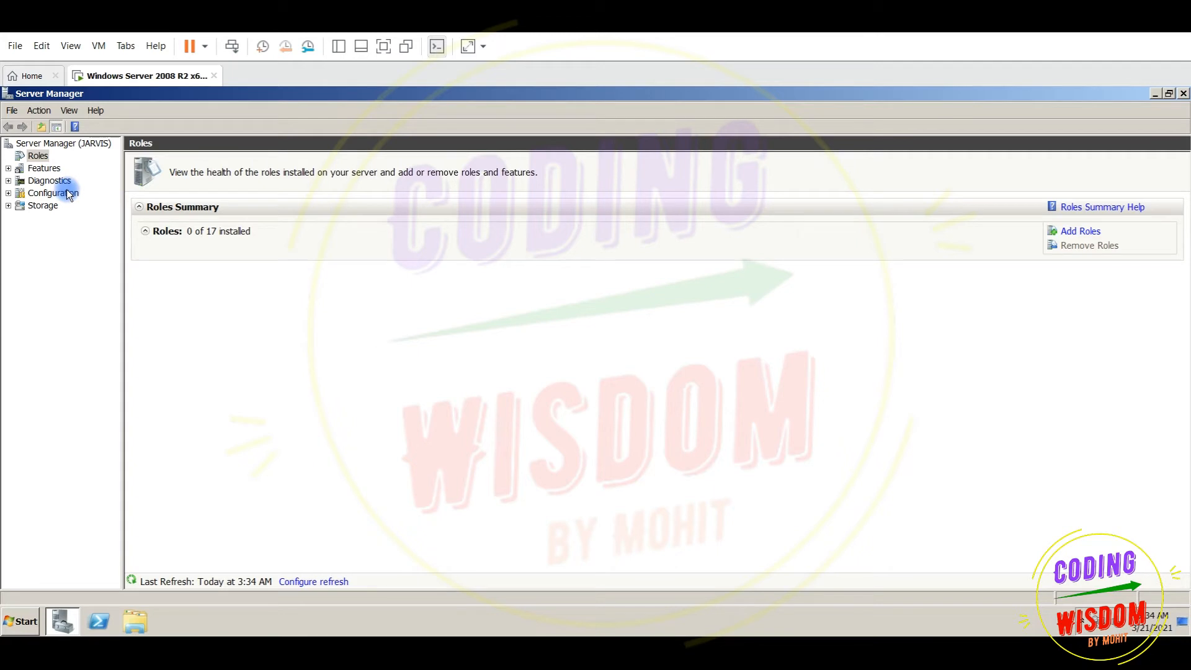
left_click(29, 158)
left_click(1092, 228)
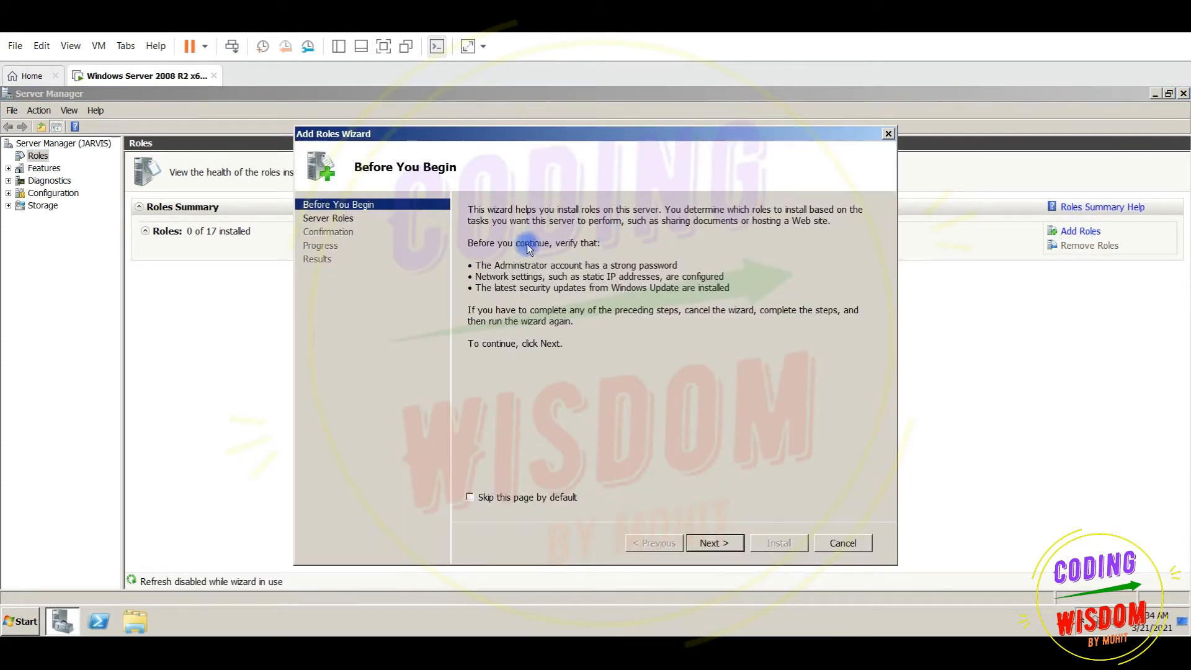
left_click(329, 218)
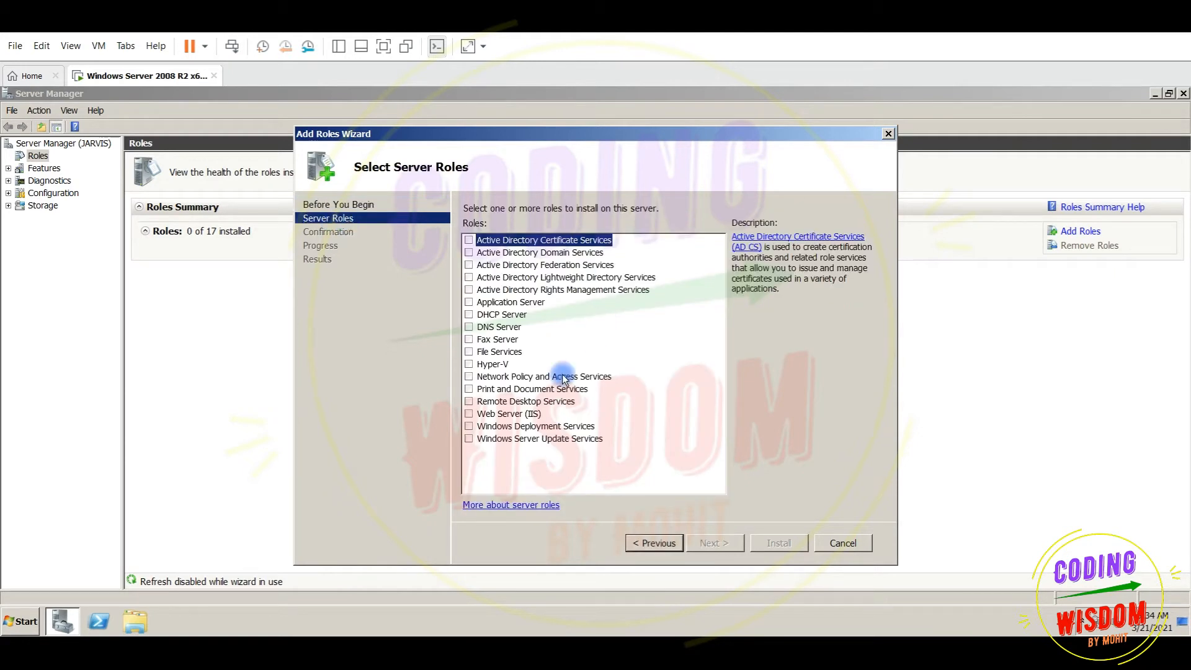
left_click(477, 316)
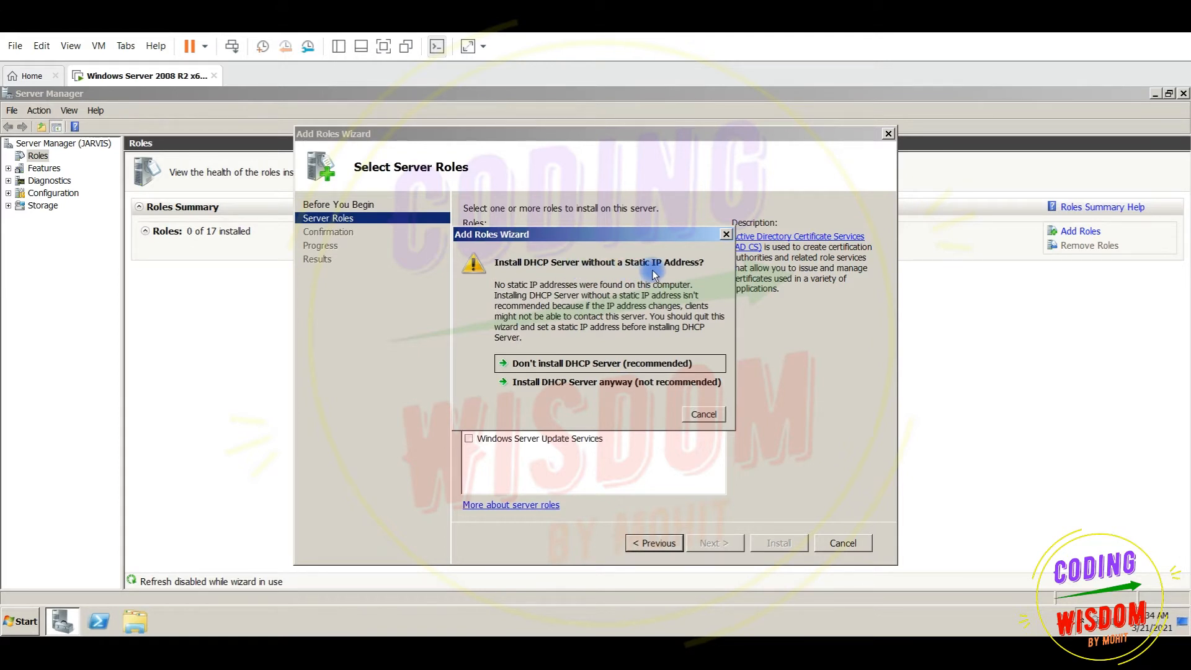
left_click(726, 235)
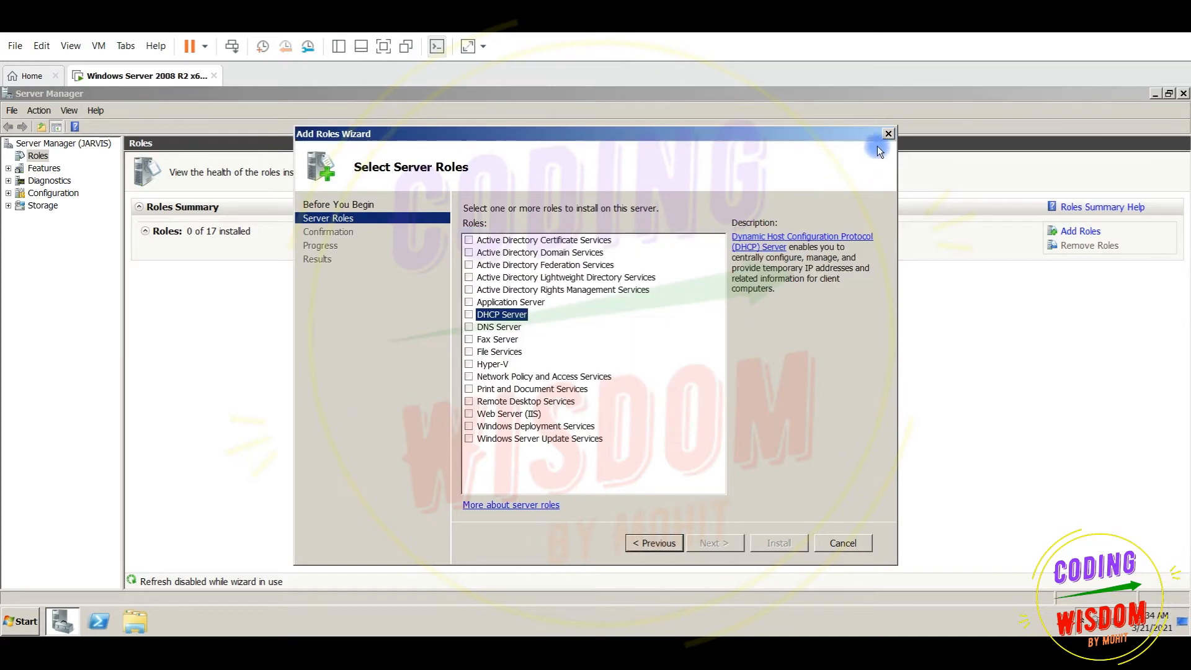
left_click(889, 134)
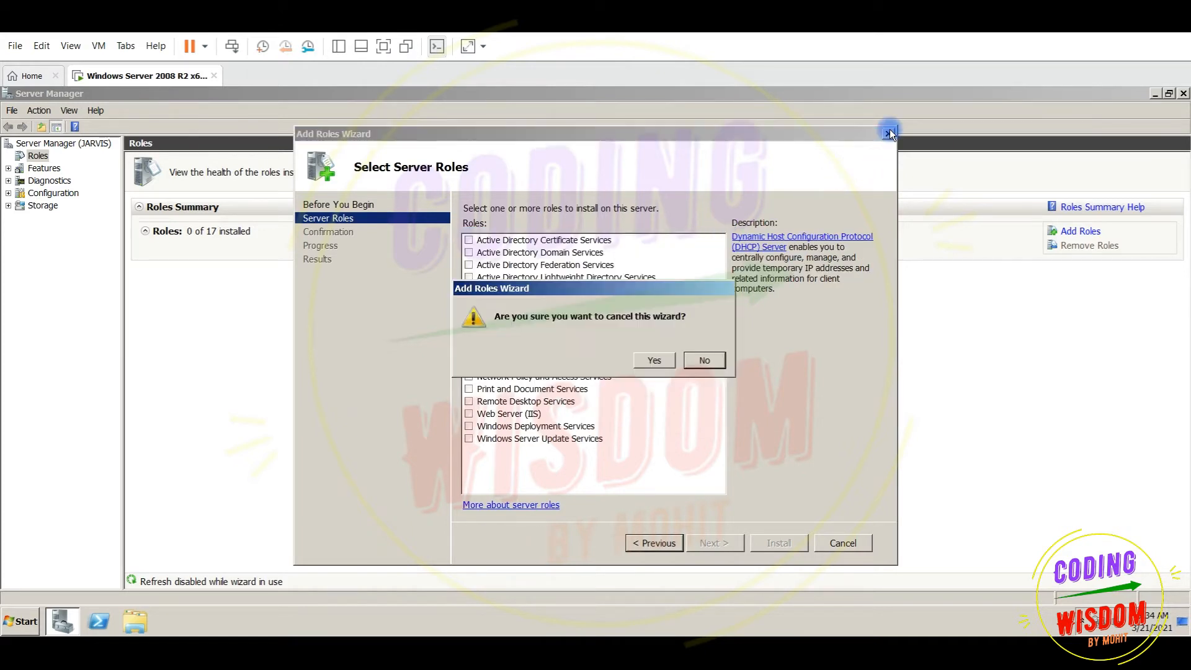
left_click(652, 360)
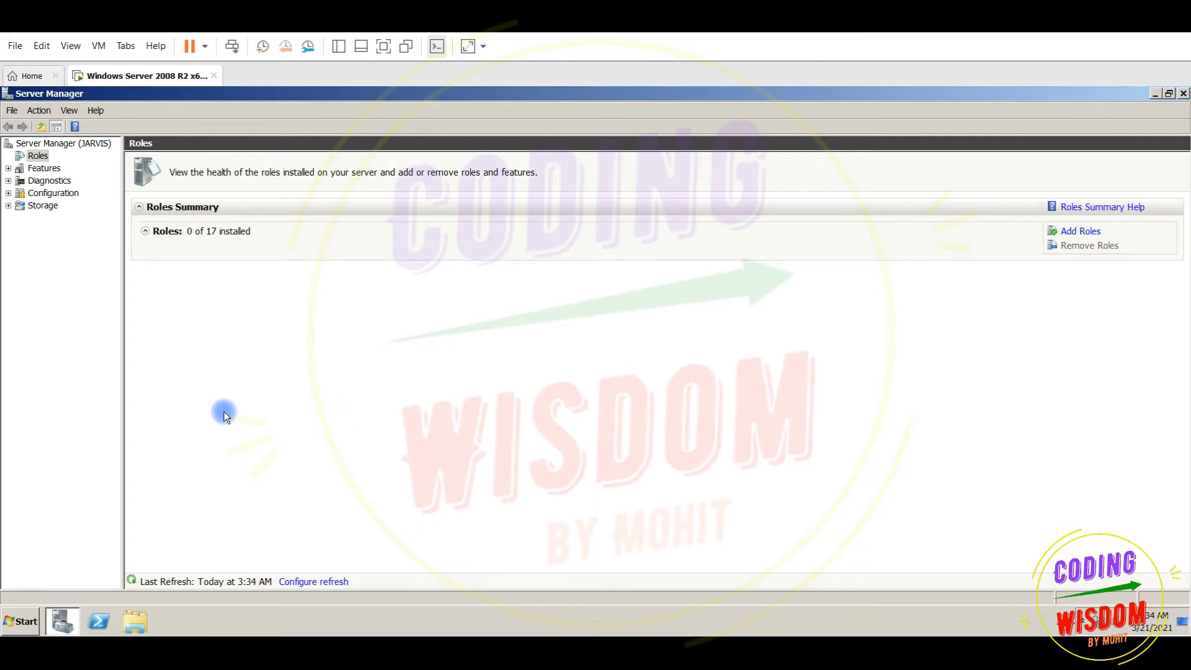
Via Network and Sharing Center, open Local Area Connection's Internet Protocol Version 4 (TCP/IPv4) properties
left_click(24, 623)
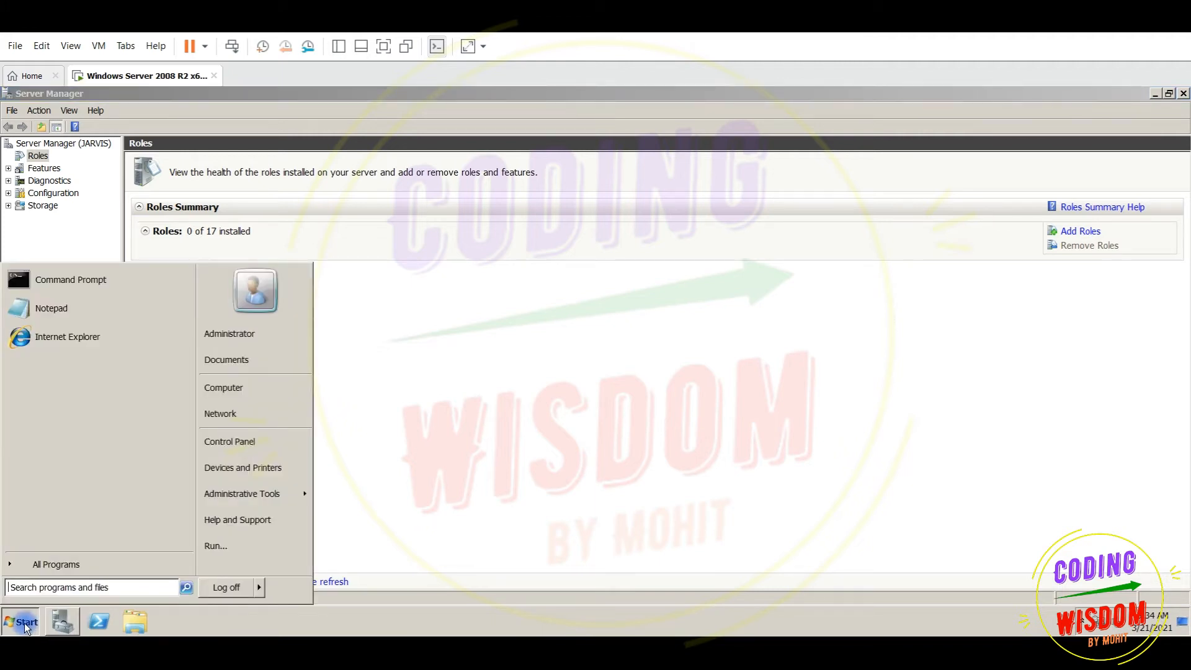
left_click(242, 445)
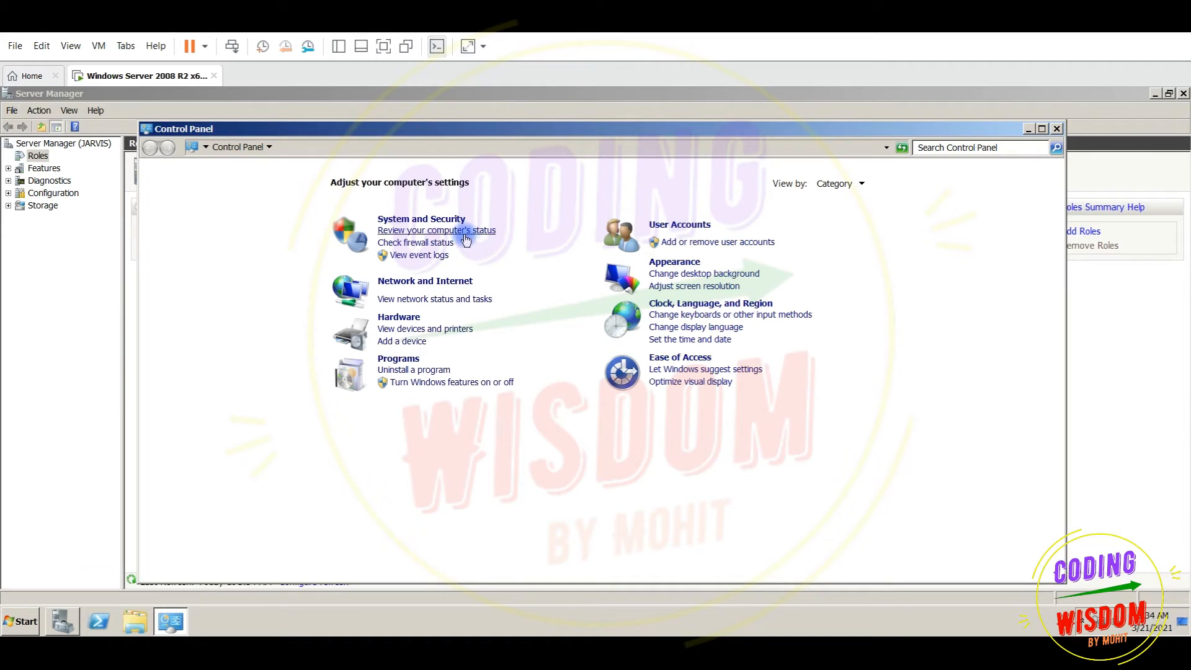
left_click(425, 281)
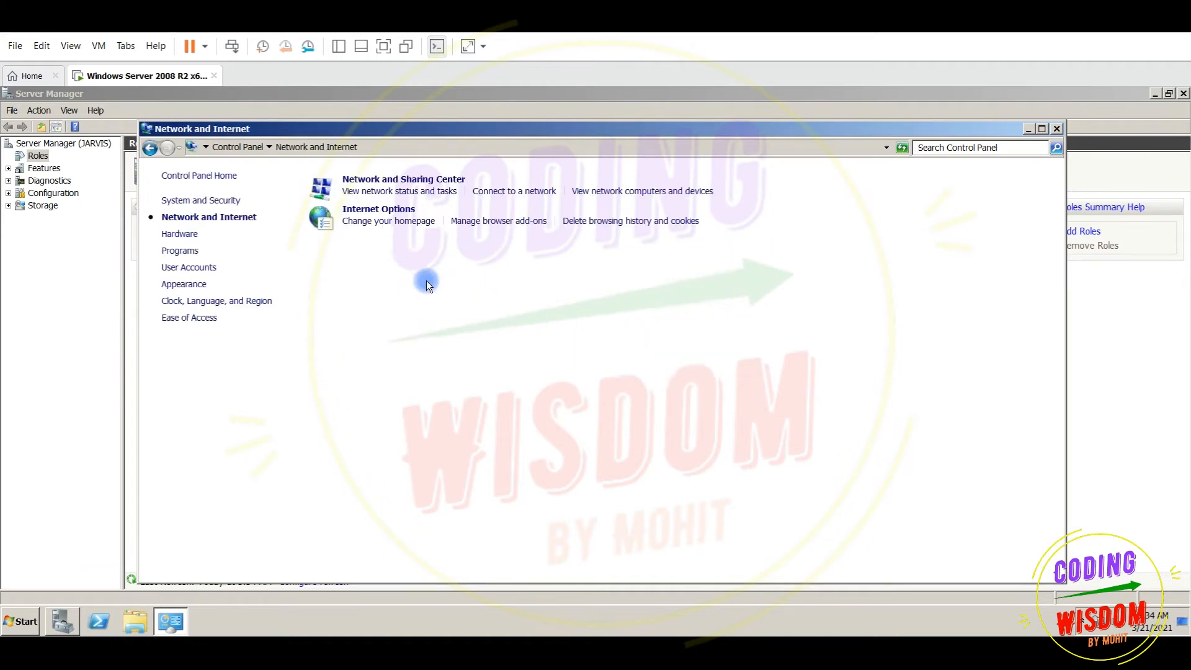
left_click(397, 180)
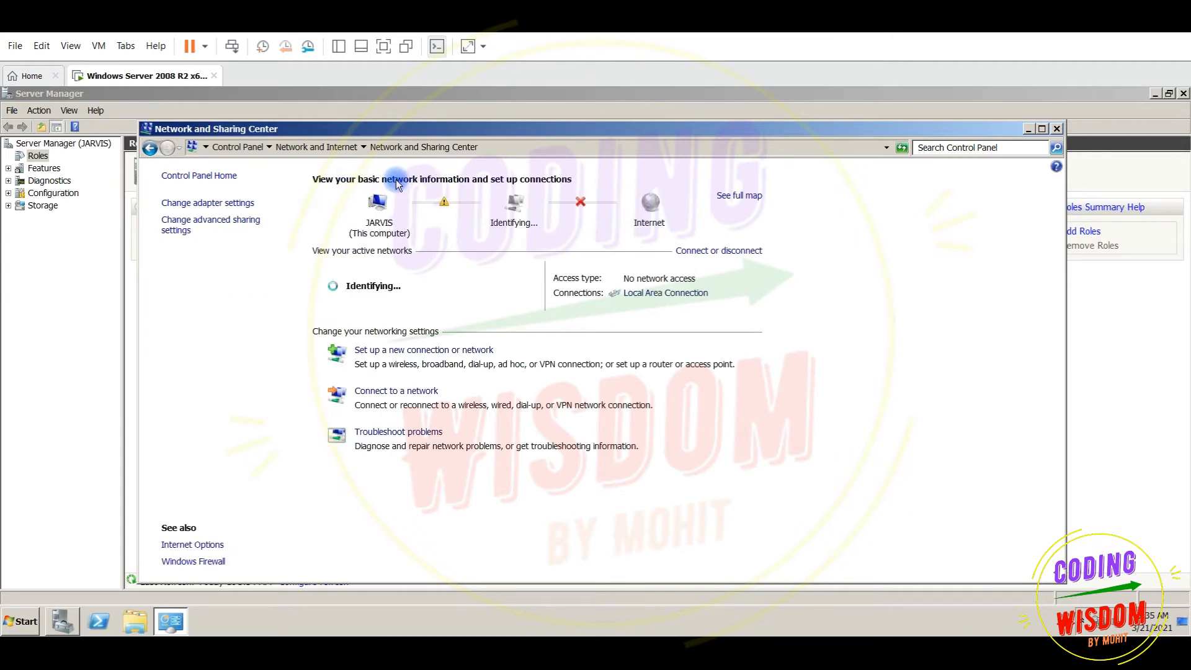
left_click(217, 204)
left_click(213, 207)
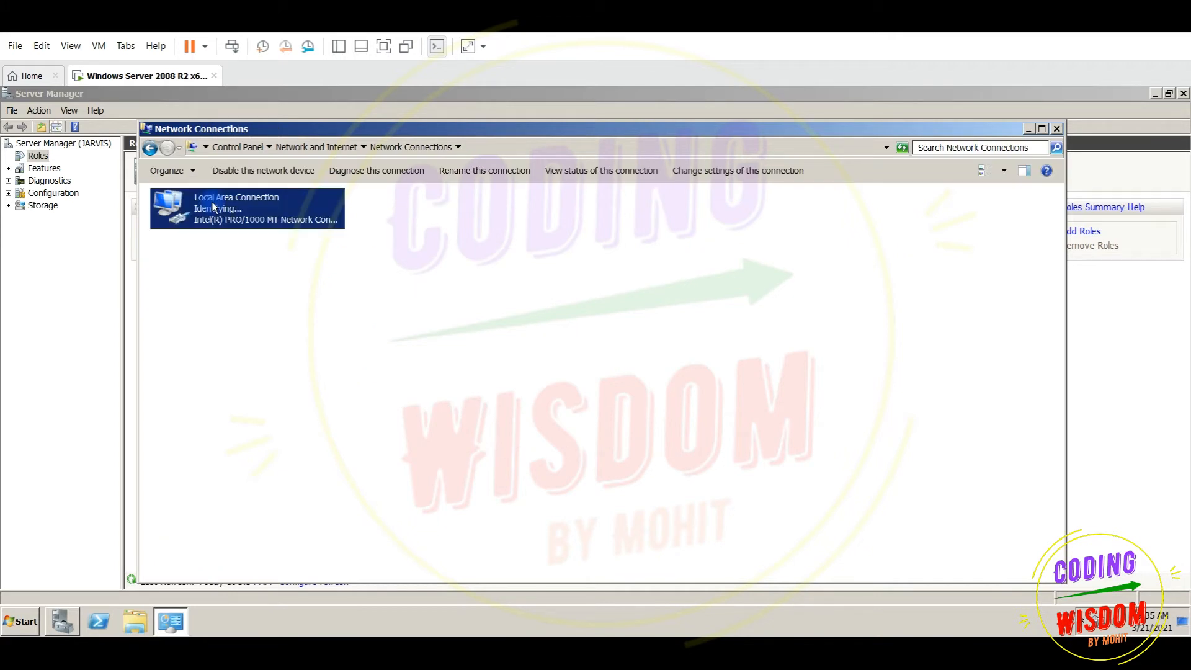
right_click(213, 207)
left_click(239, 323)
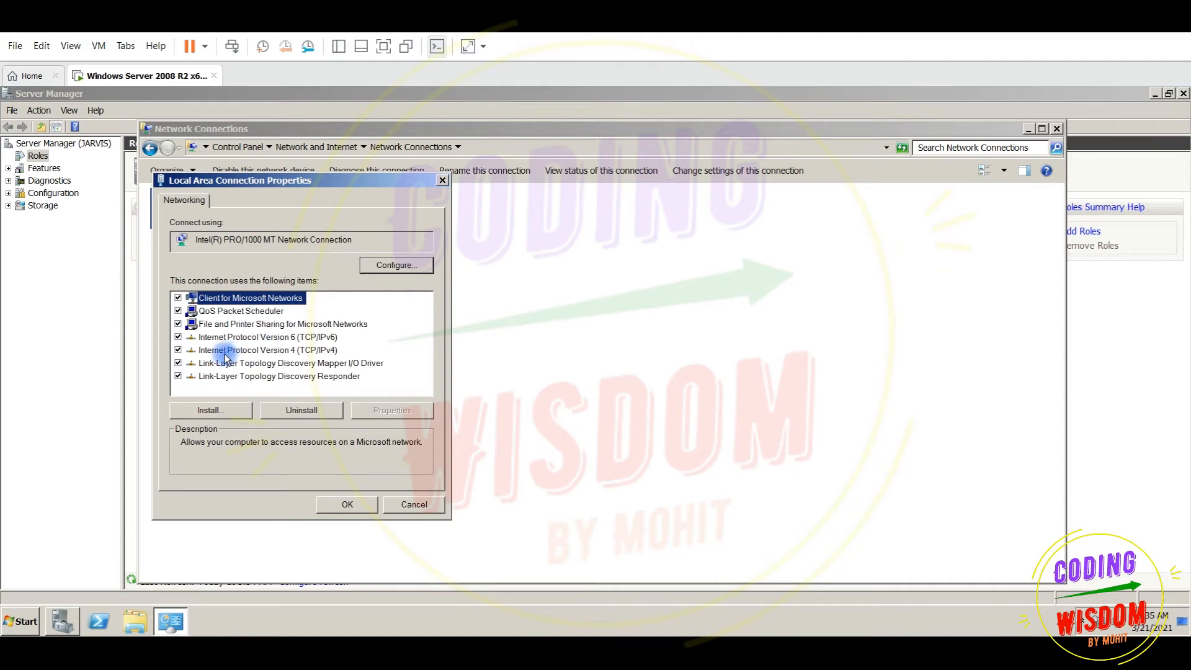
left_click(284, 353)
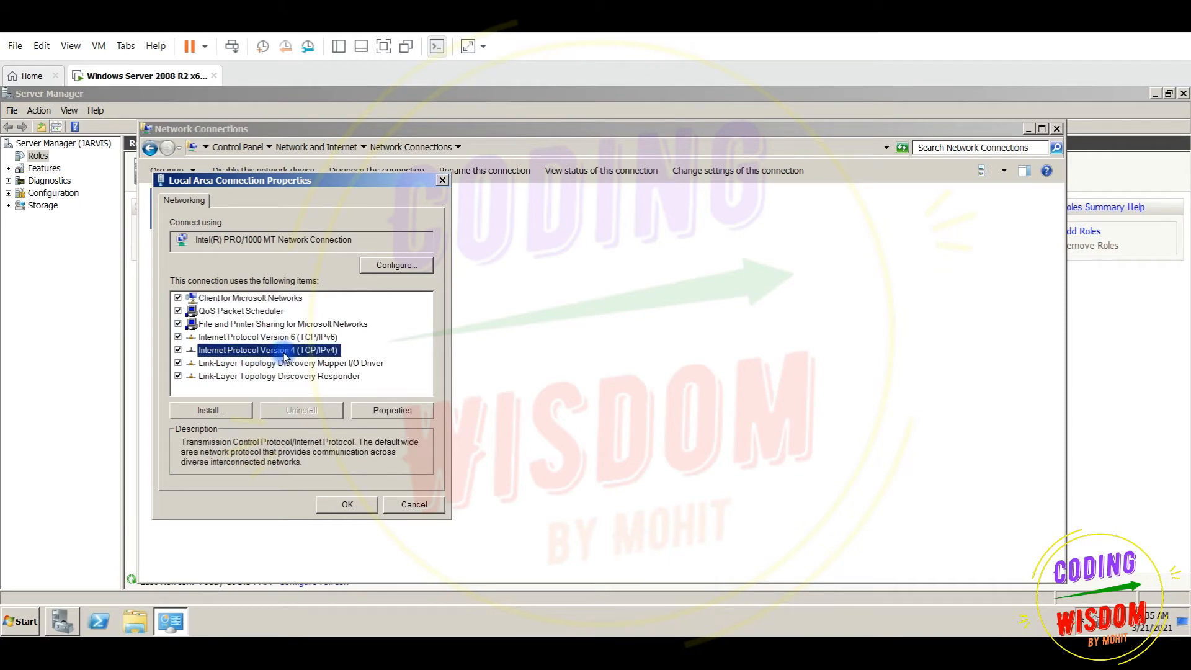
double_click(307, 357)
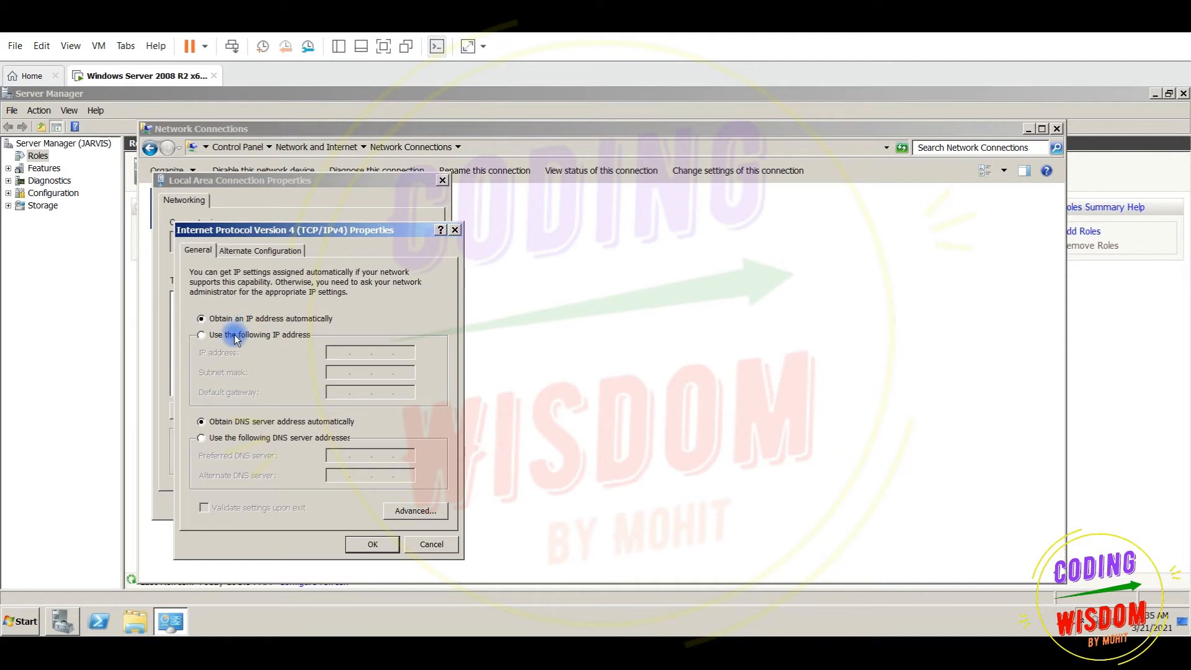
Switch to a manual IP, enter 192.168.20.20, and check VMnet1's subnet in the Virtual Network Editor
left_click(211, 335)
type("192 . ")
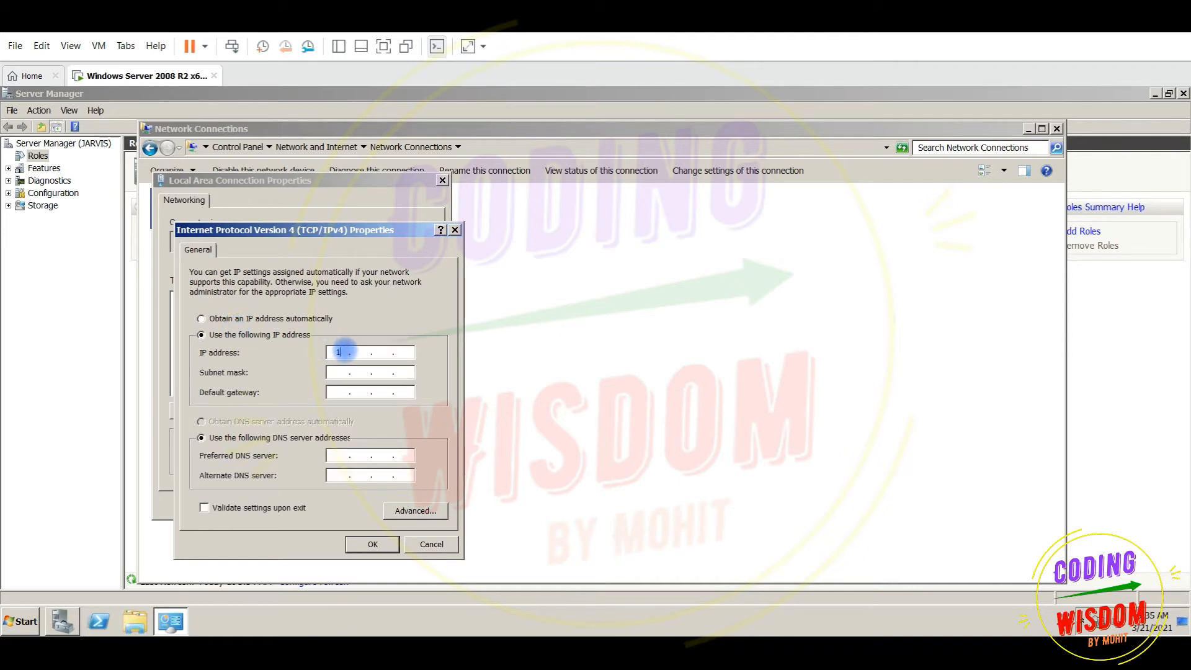
type("168 . 20 . 20")
left_click(42, 46)
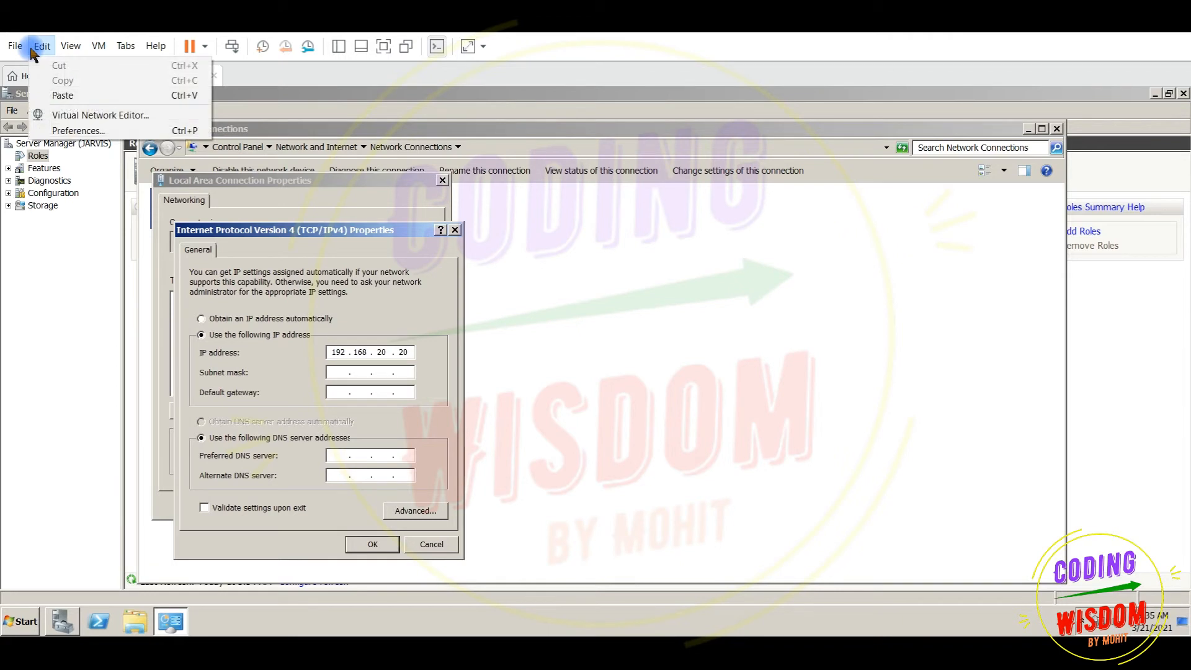
left_click(68, 116)
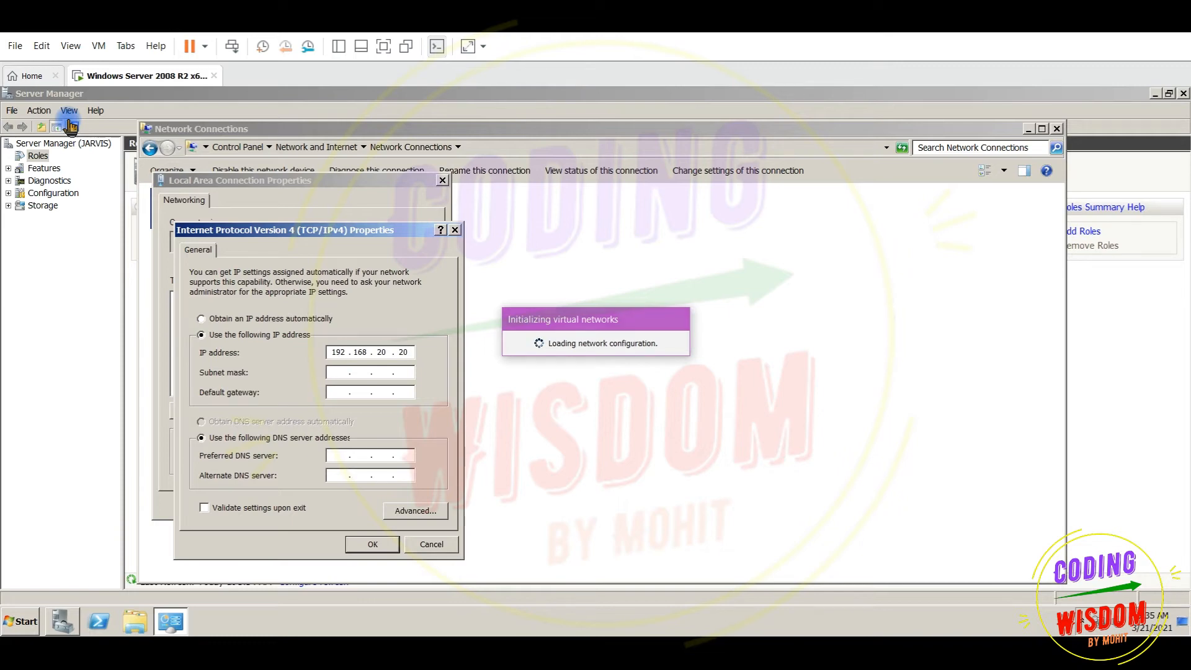
left_click(404, 182)
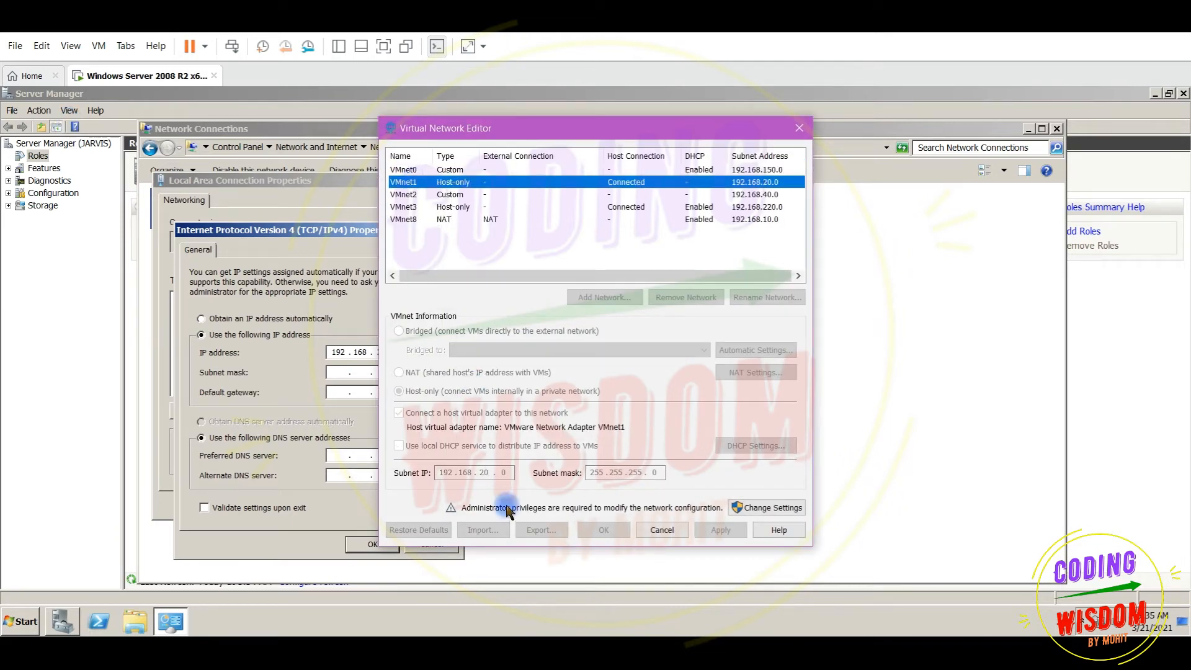
left_click(799, 128)
left_click(410, 352)
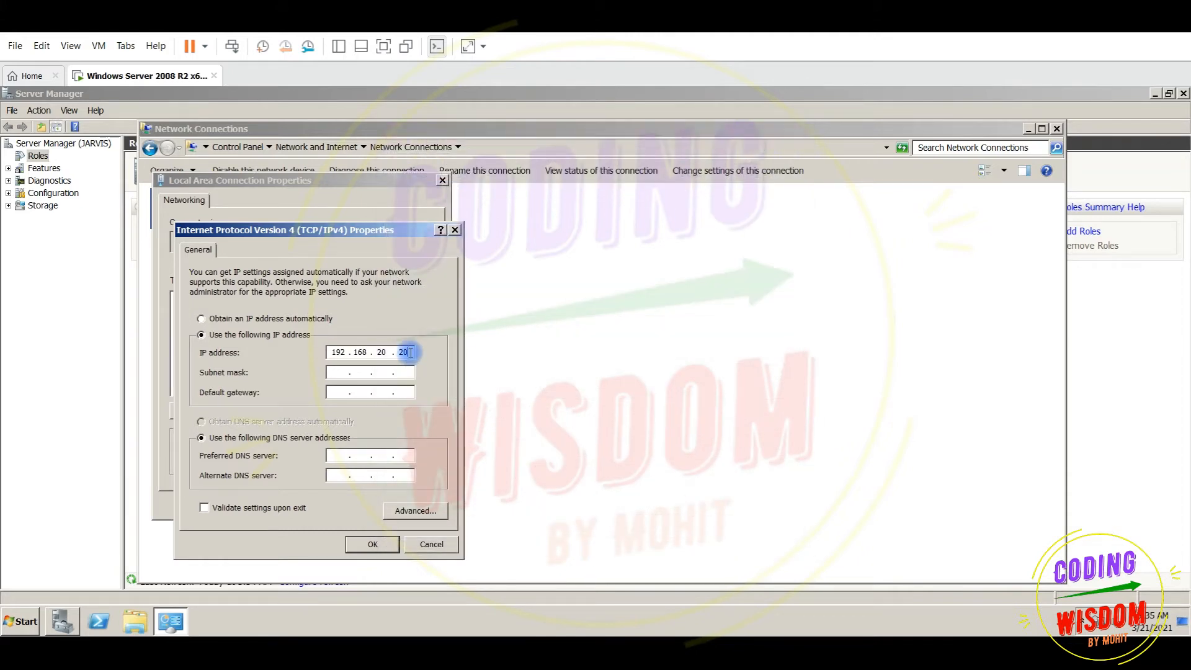
Add mask 255.255.255.0 and gateway 192.168.20.2, confirm both dialogs, close Network Connections
left_click(335, 373)
left_click(333, 394)
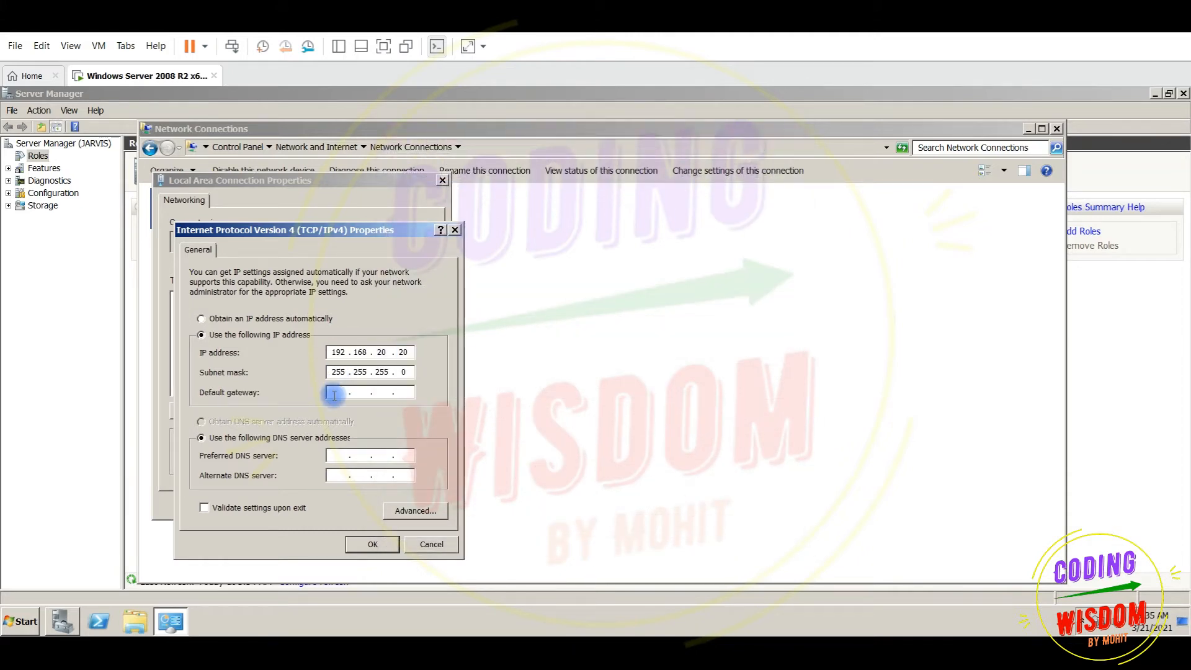
type("192 . 168 . 20 . 2")
left_click(344, 456)
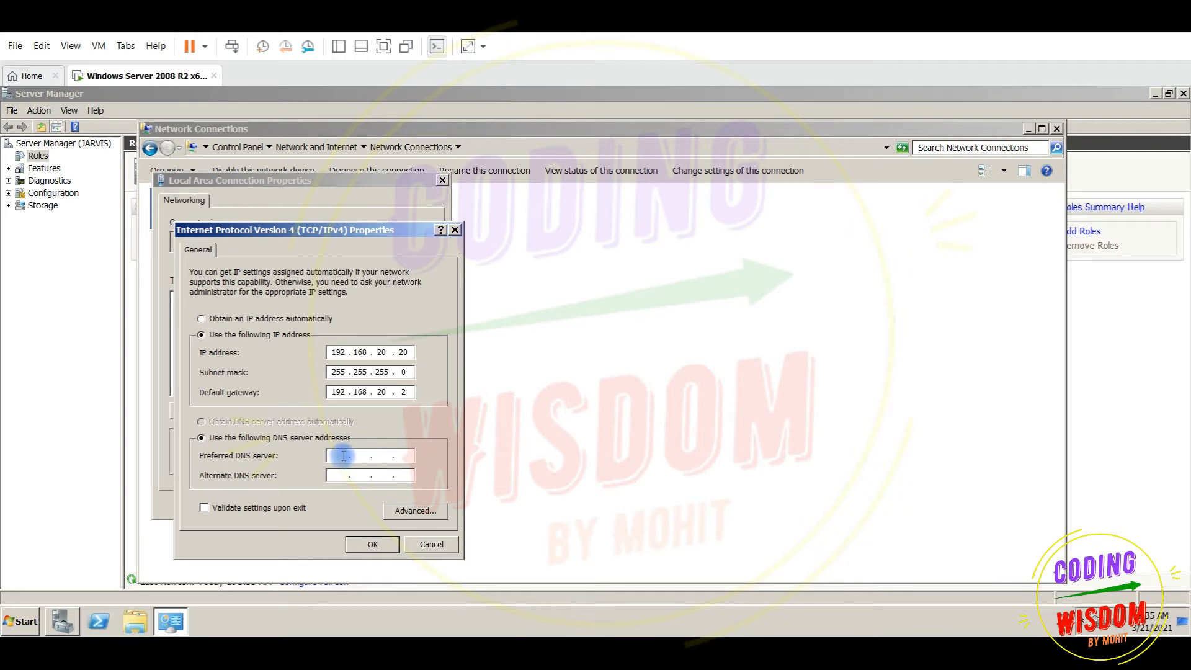
left_click(358, 546)
left_click(330, 504)
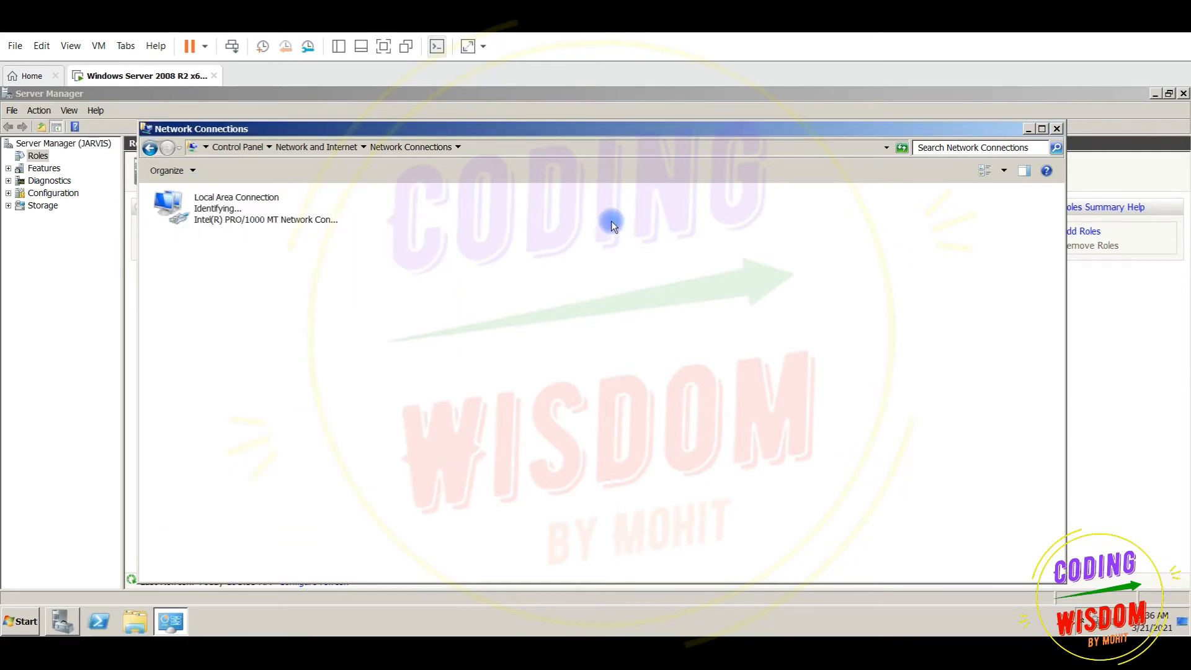
left_click(1057, 129)
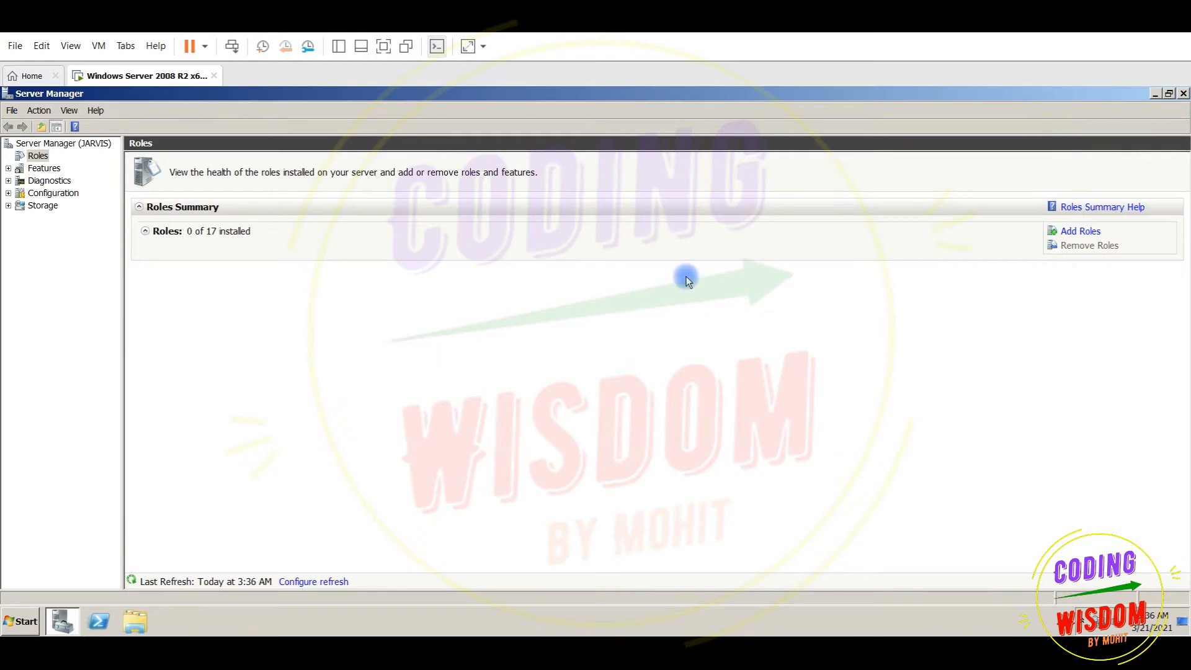
Launch Add Roles, tick DHCP Server, and continue to its introduction page
left_click(1075, 234)
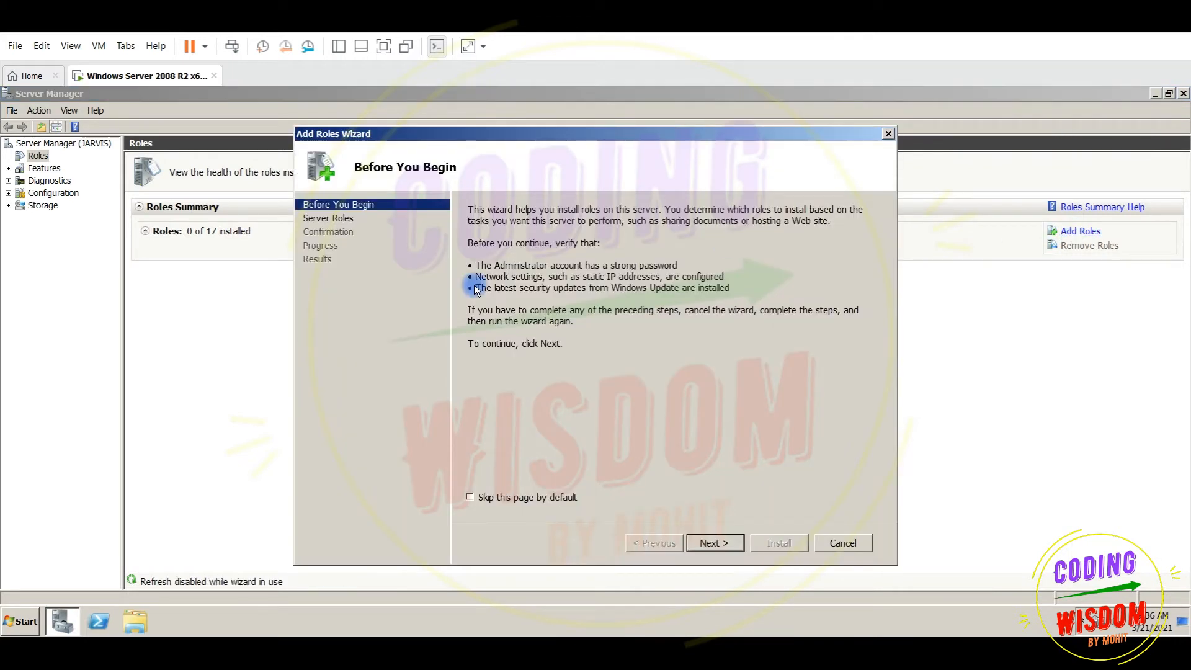
left_click(708, 540)
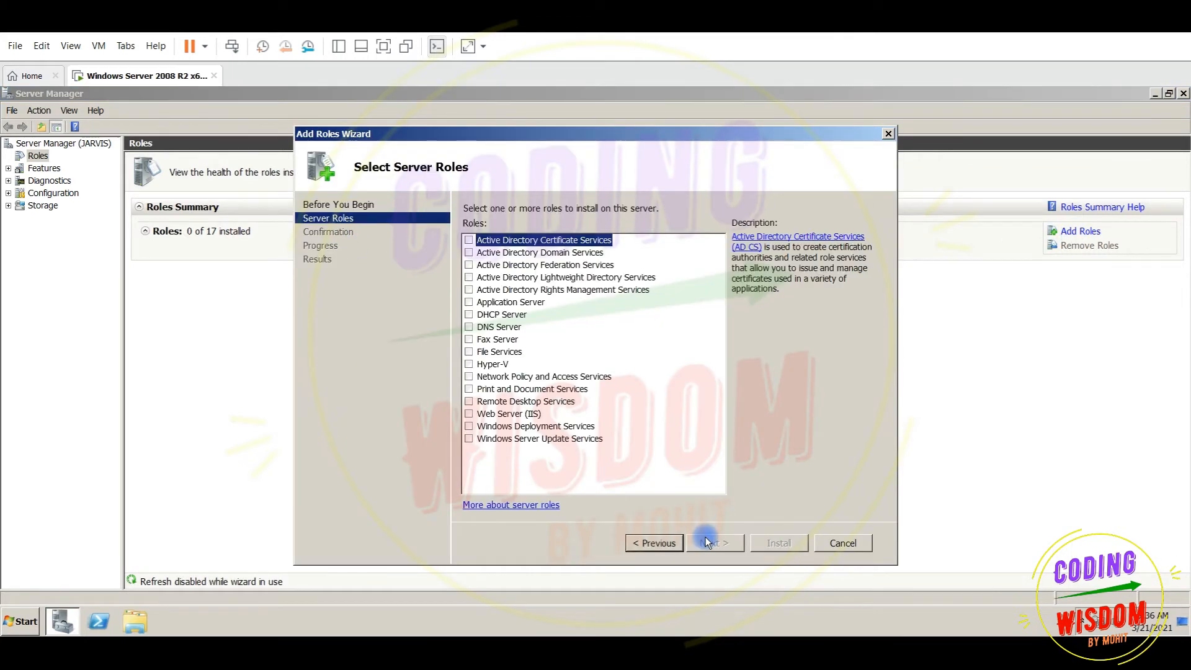
left_click(469, 315)
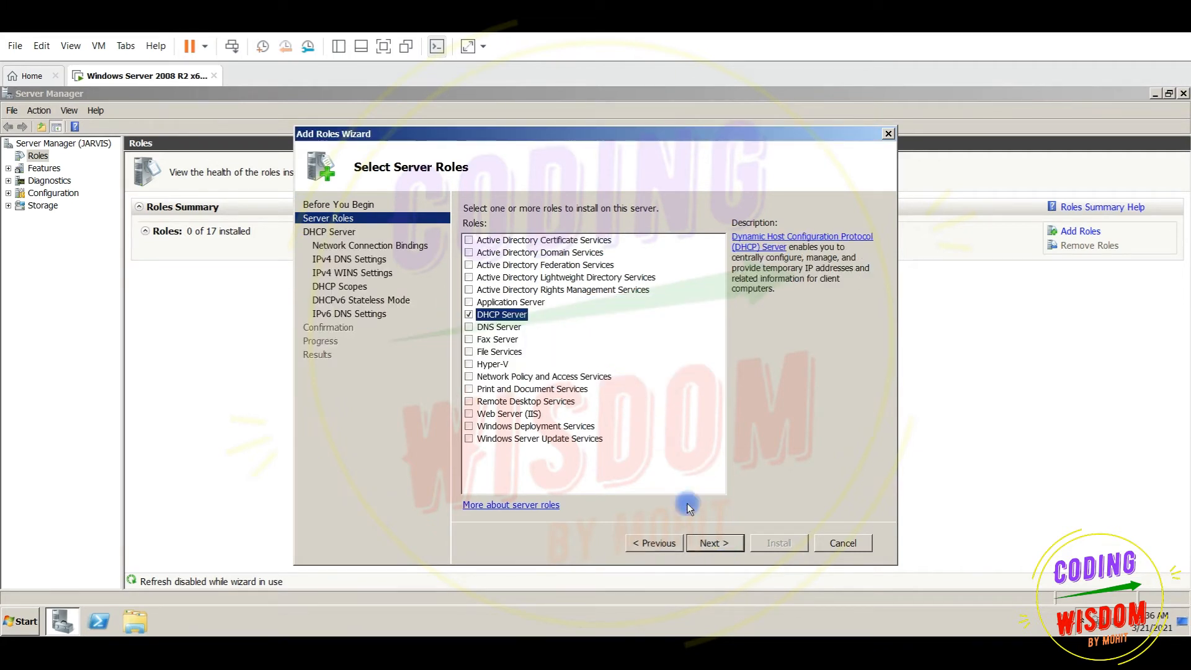
left_click(701, 541)
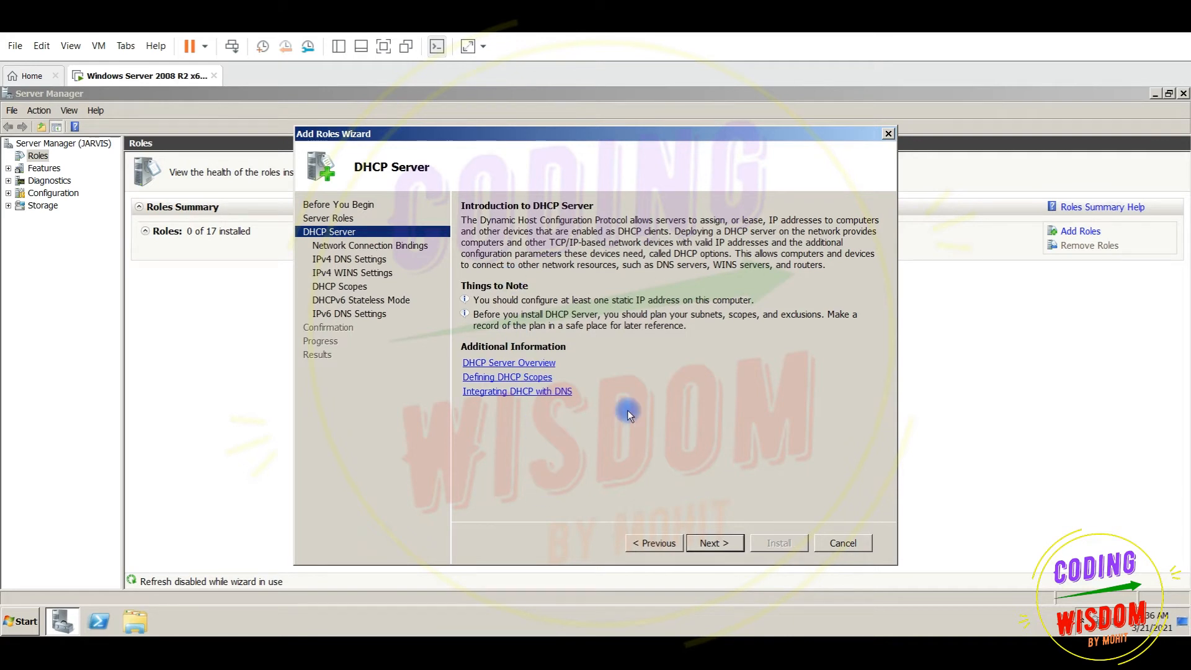
Bind DHCP to 192.168.20.20, keep DNS server 192.168.20.20, and leave WINS not required
left_click(711, 544)
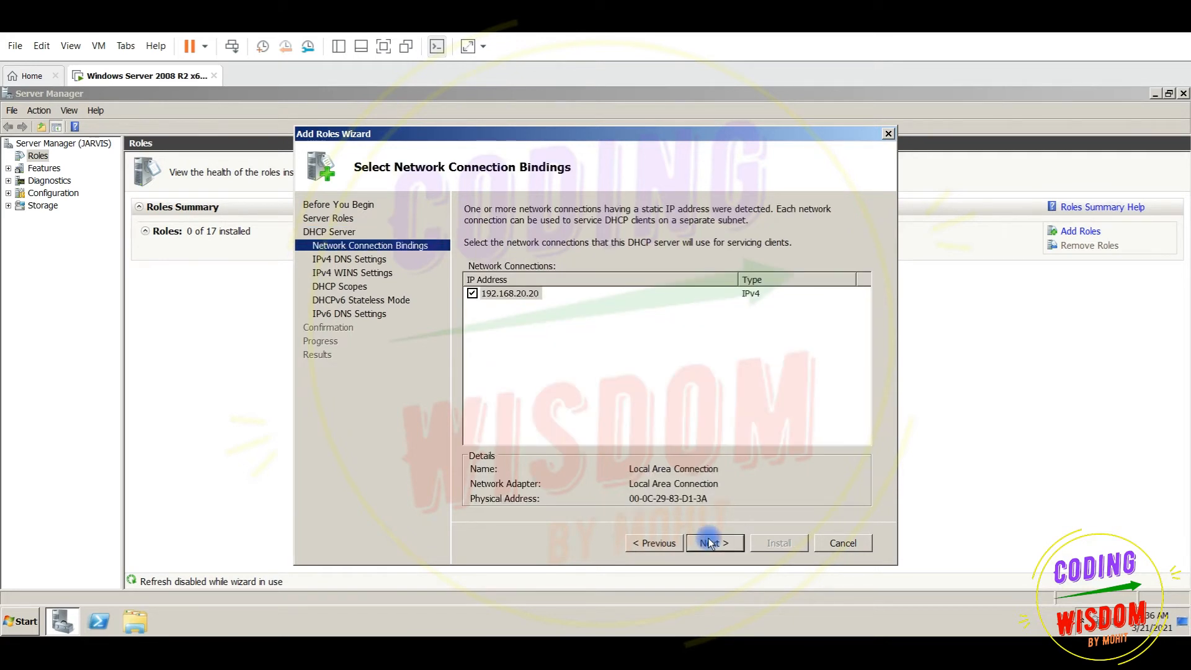
left_click(505, 294)
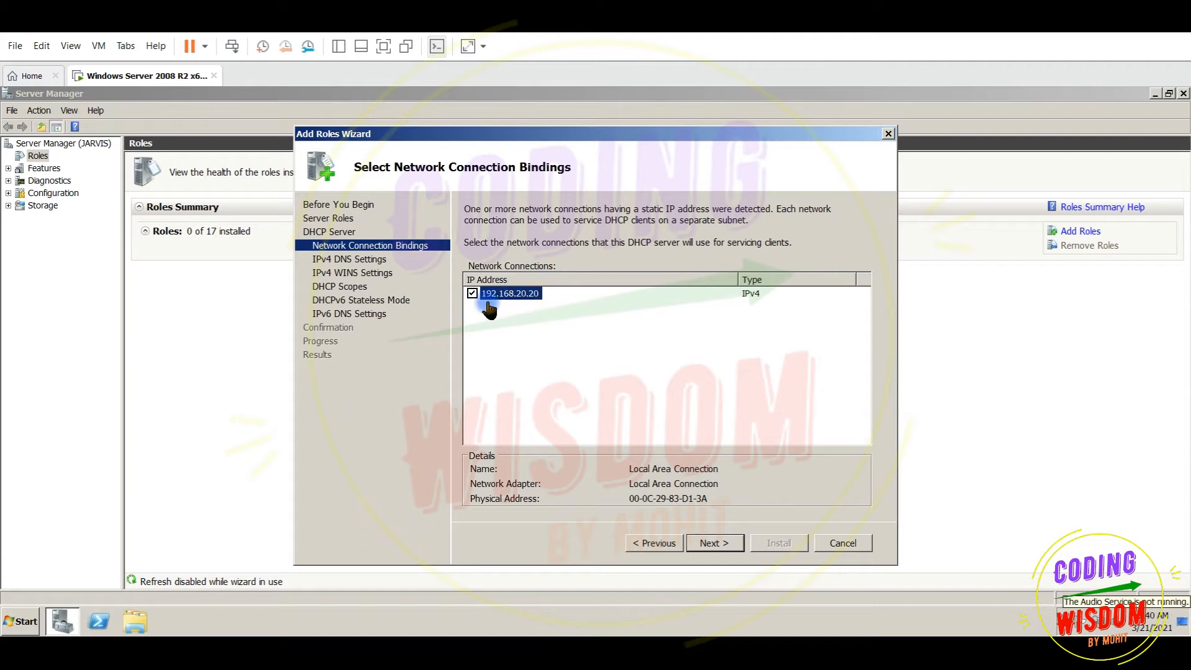
left_click(705, 543)
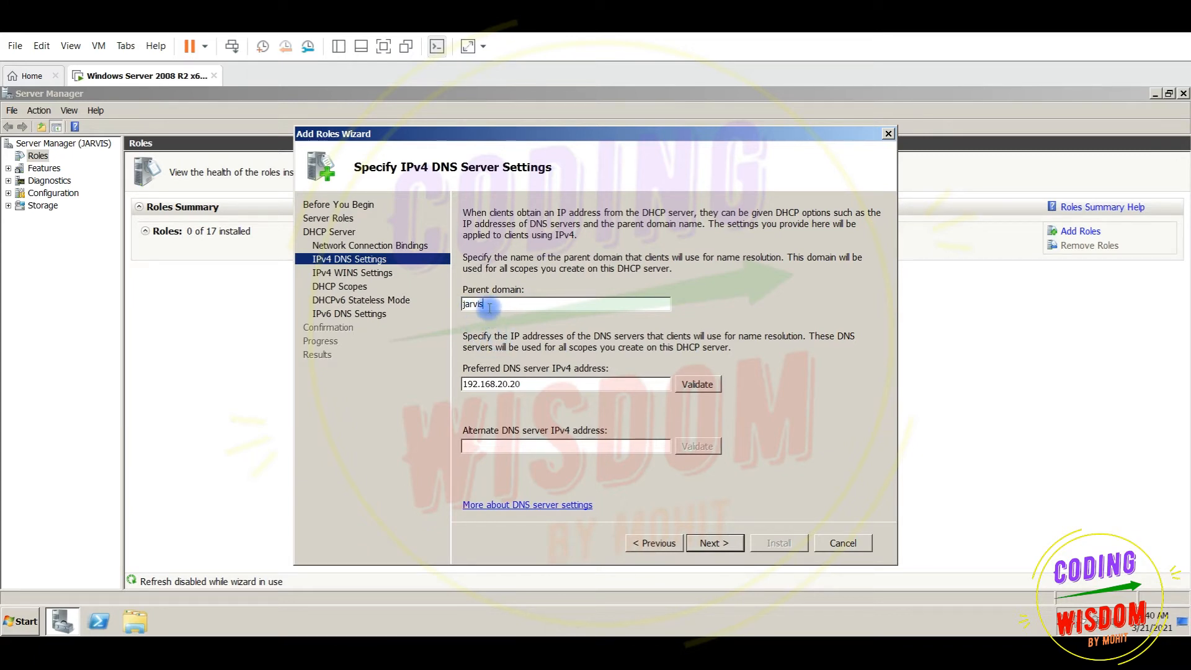
double_click(529, 385)
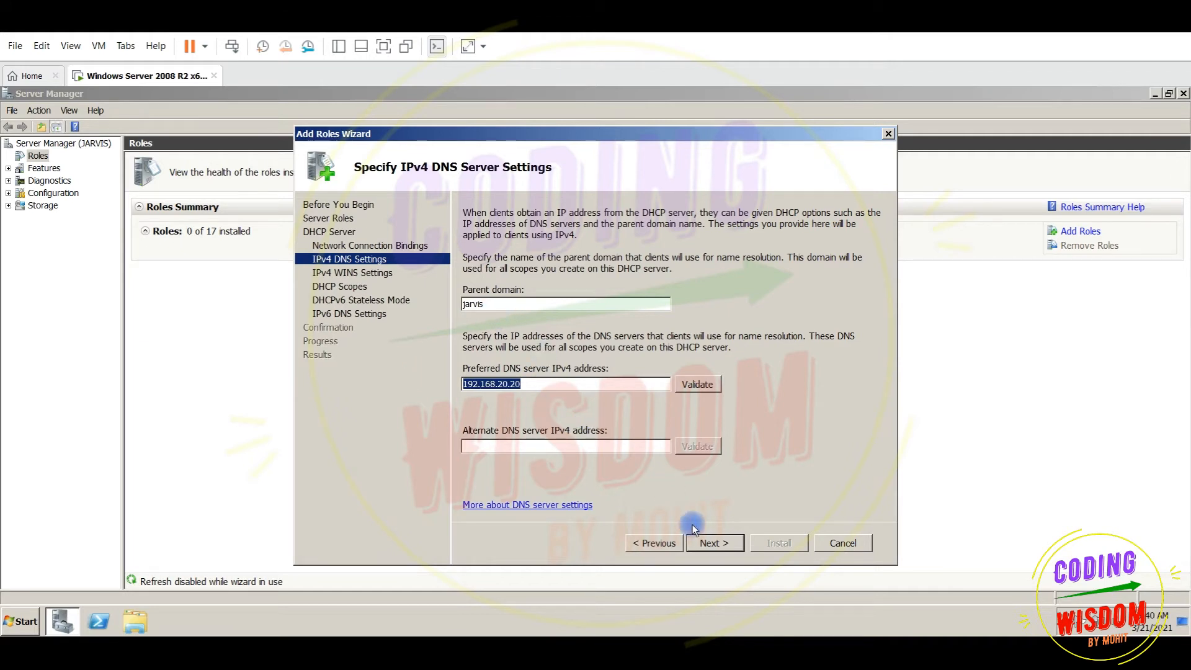
left_click(707, 542)
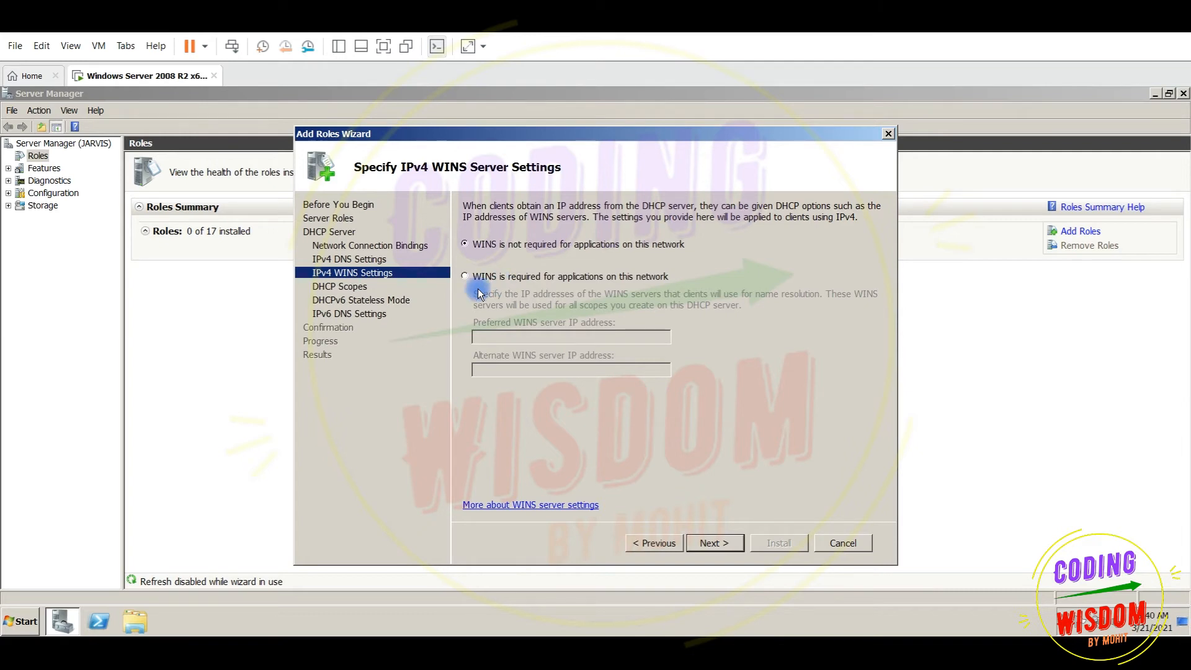
left_click(705, 547)
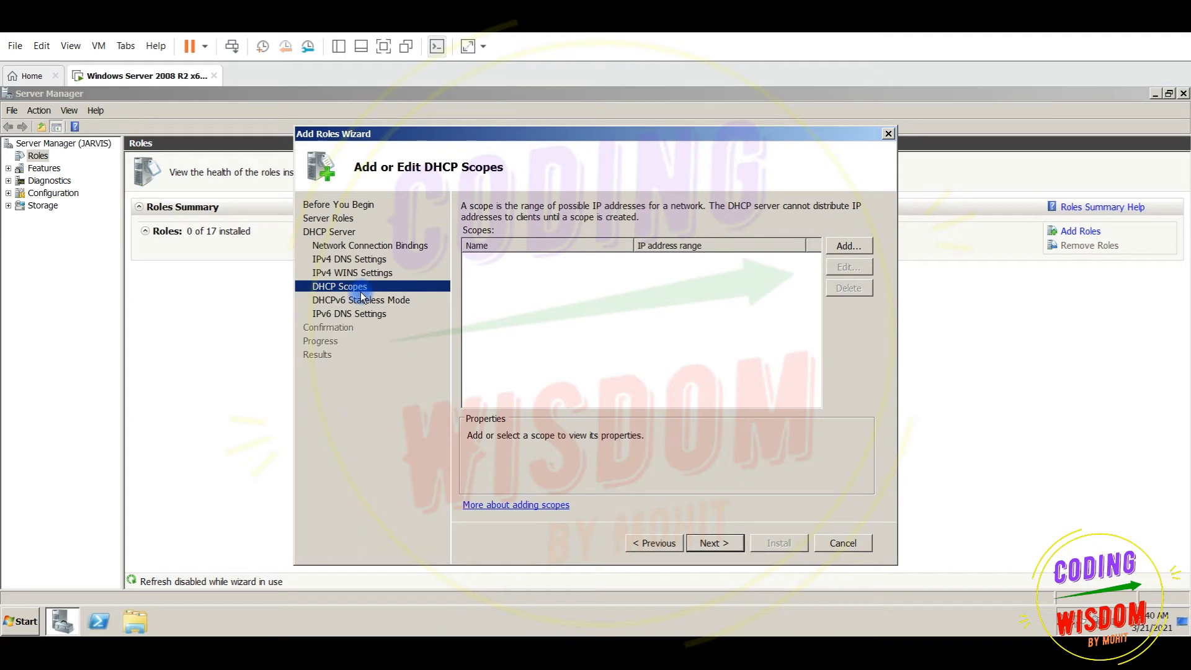
Add a scope named scope1 with range 192.168.20.30 to 192.168.20.60
left_click(849, 246)
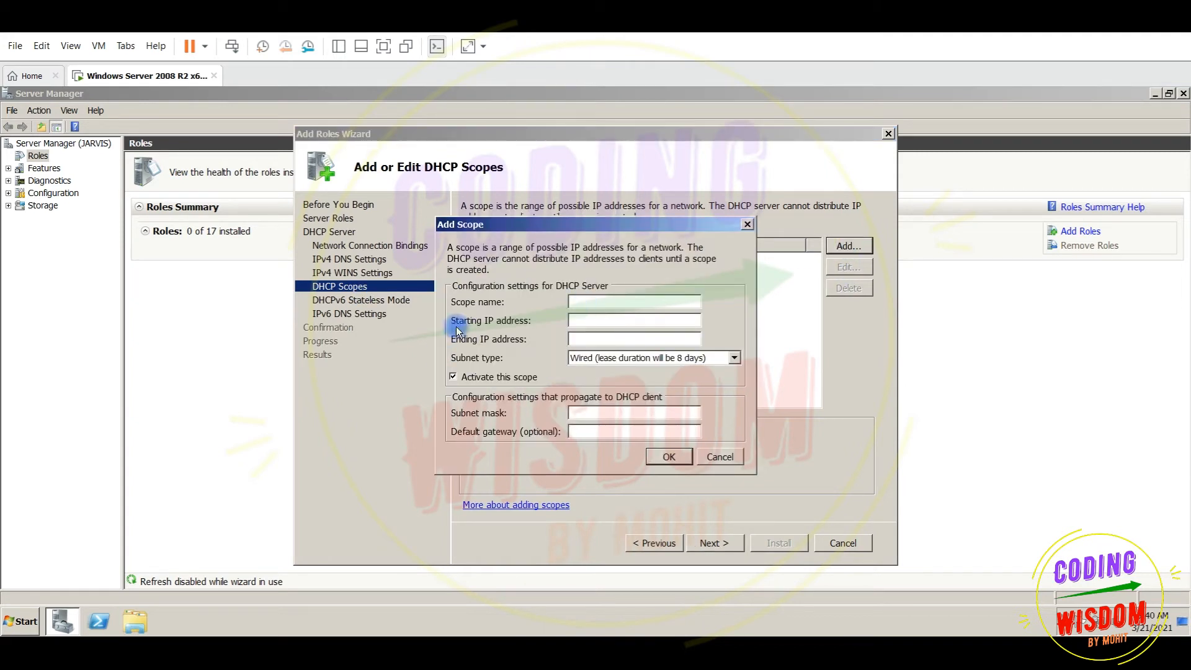
left_click(579, 304)
type("scope1")
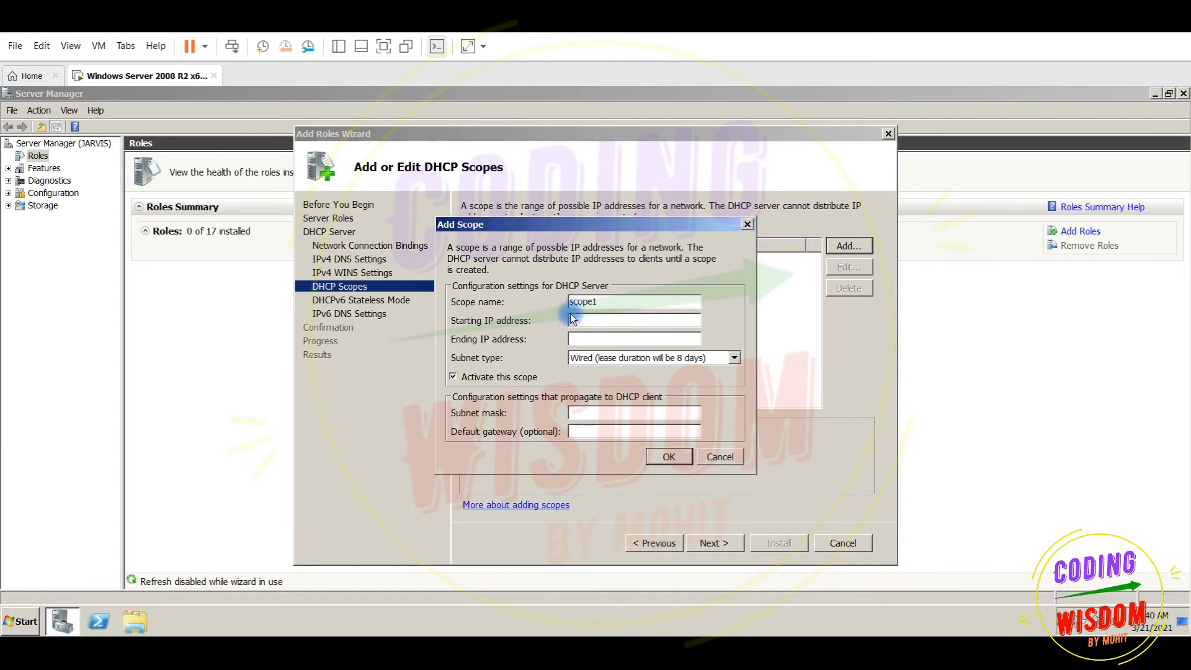
left_click(582, 320)
type("1")
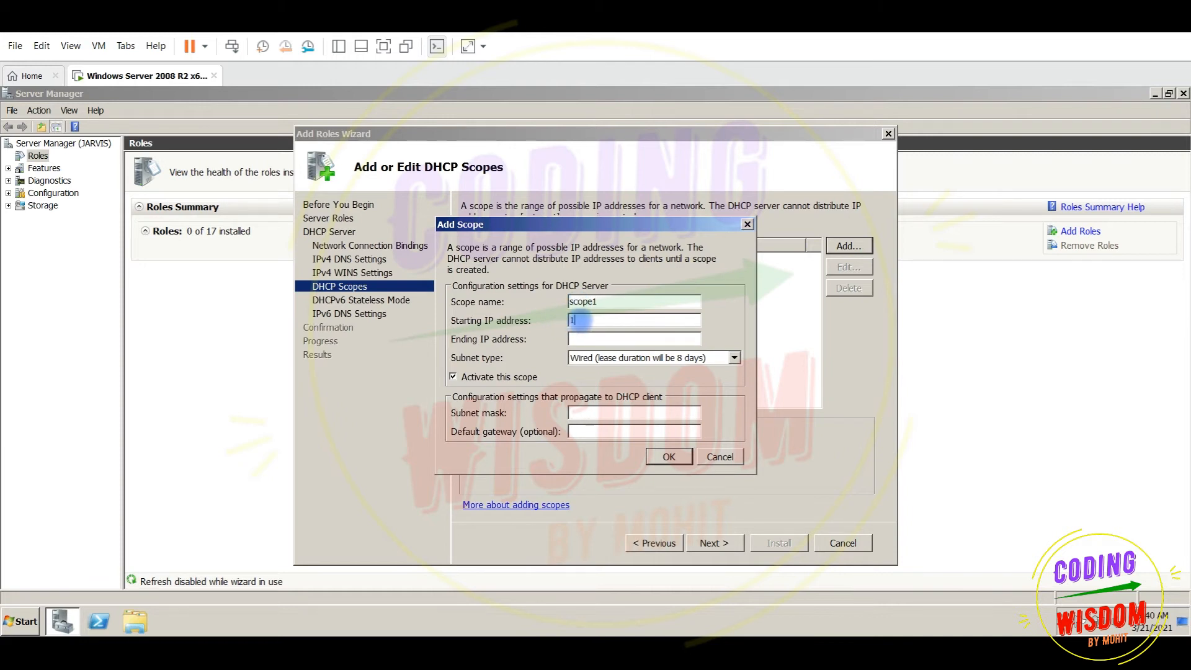
type("92.168.")
type("30")
key("BackSpace")
key("BackSpace")
type("20.30")
left_click(604, 337)
type("192.168.20.")
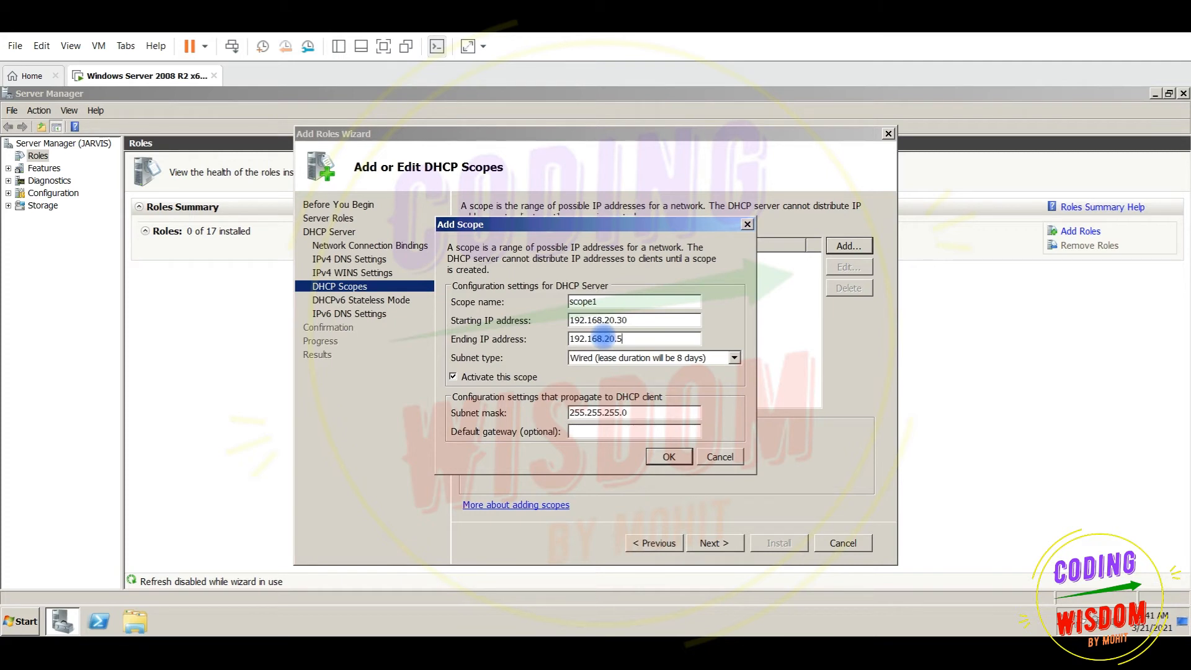
type("60")
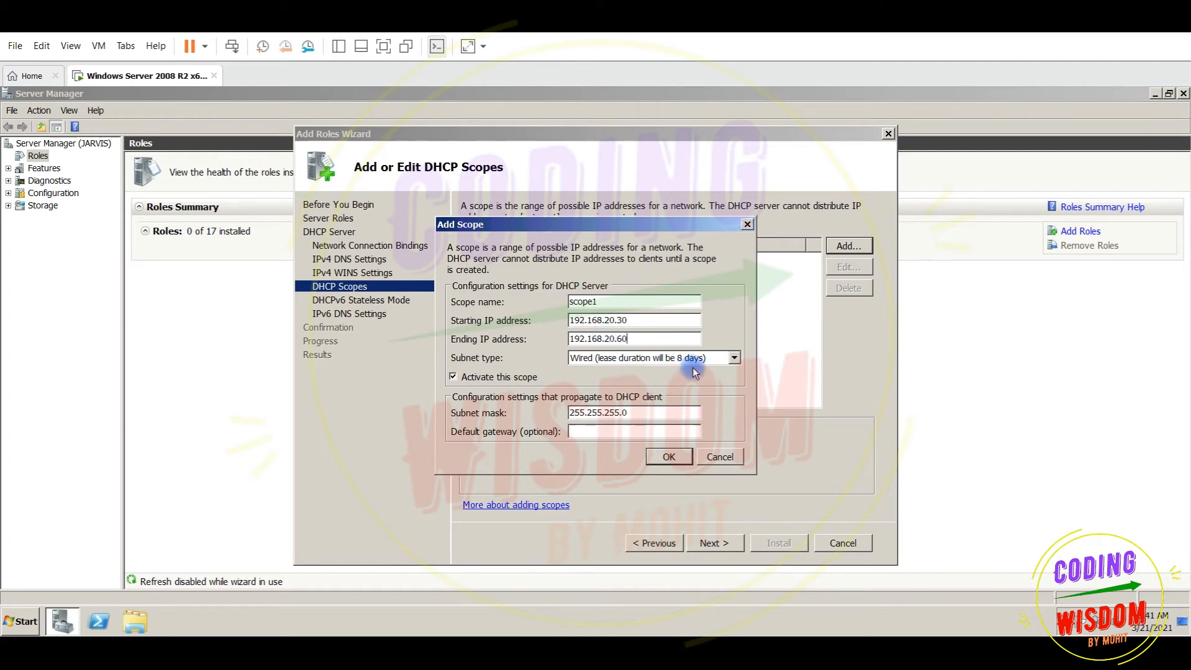
Give scope1 the Wireless subnet type (8-hour leases) and gateway 192.168.20.2, then save it
left_click(735, 358)
left_click(698, 378)
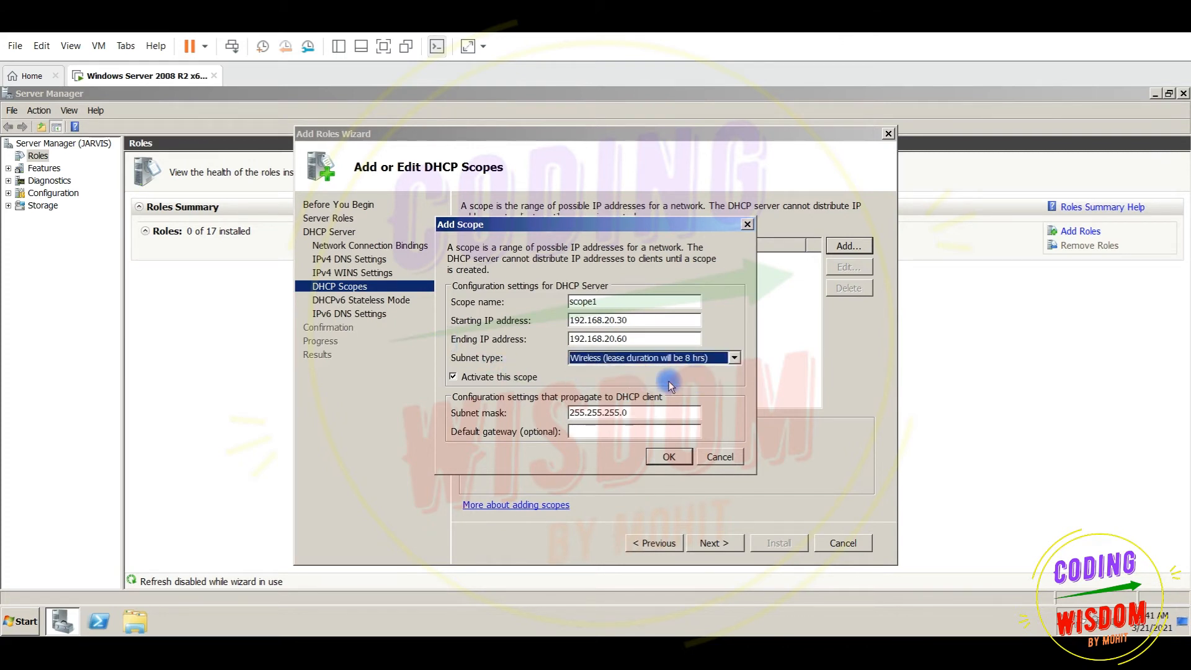
left_click(593, 430)
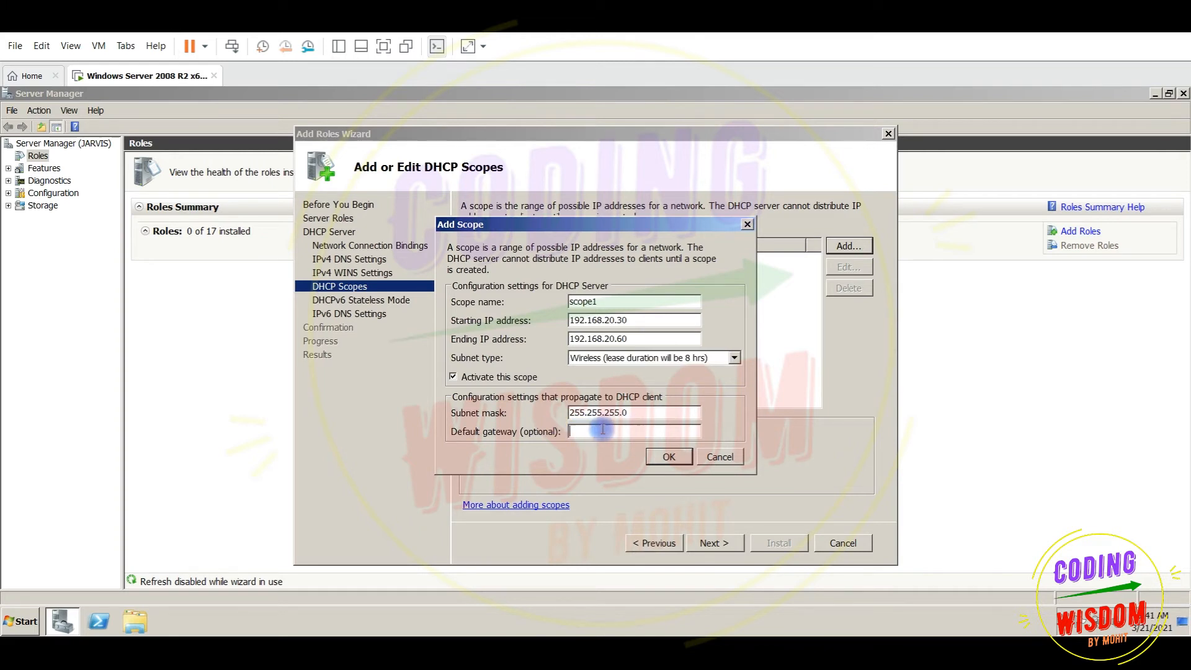
type("192.168.20.2")
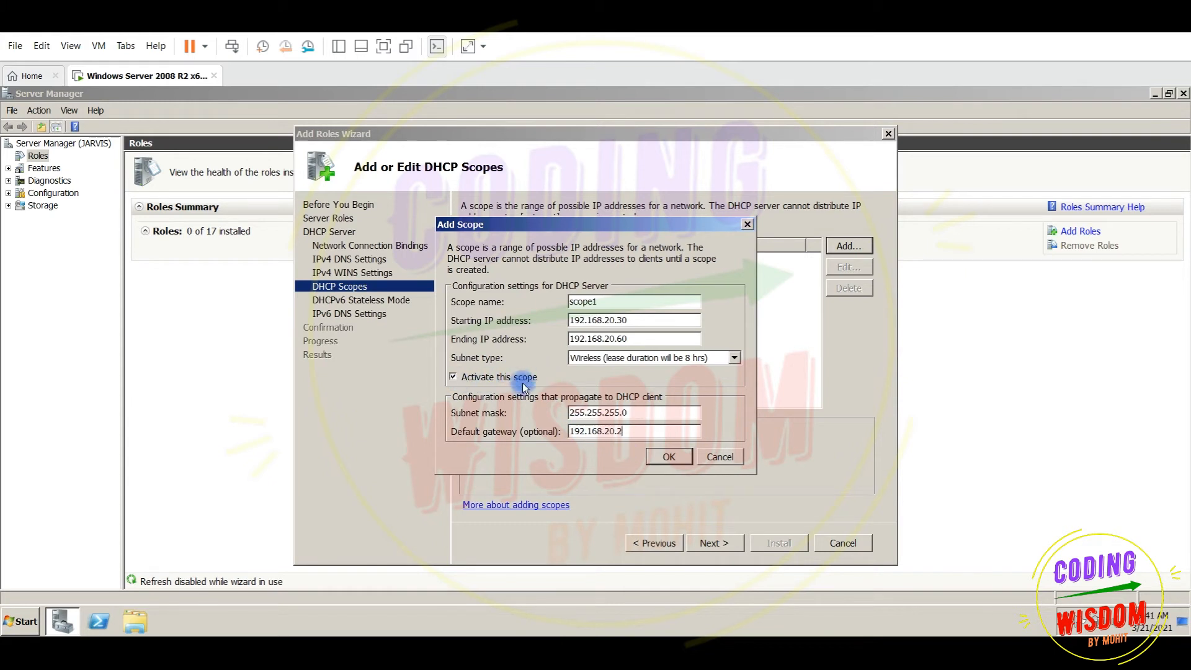
left_click(668, 457)
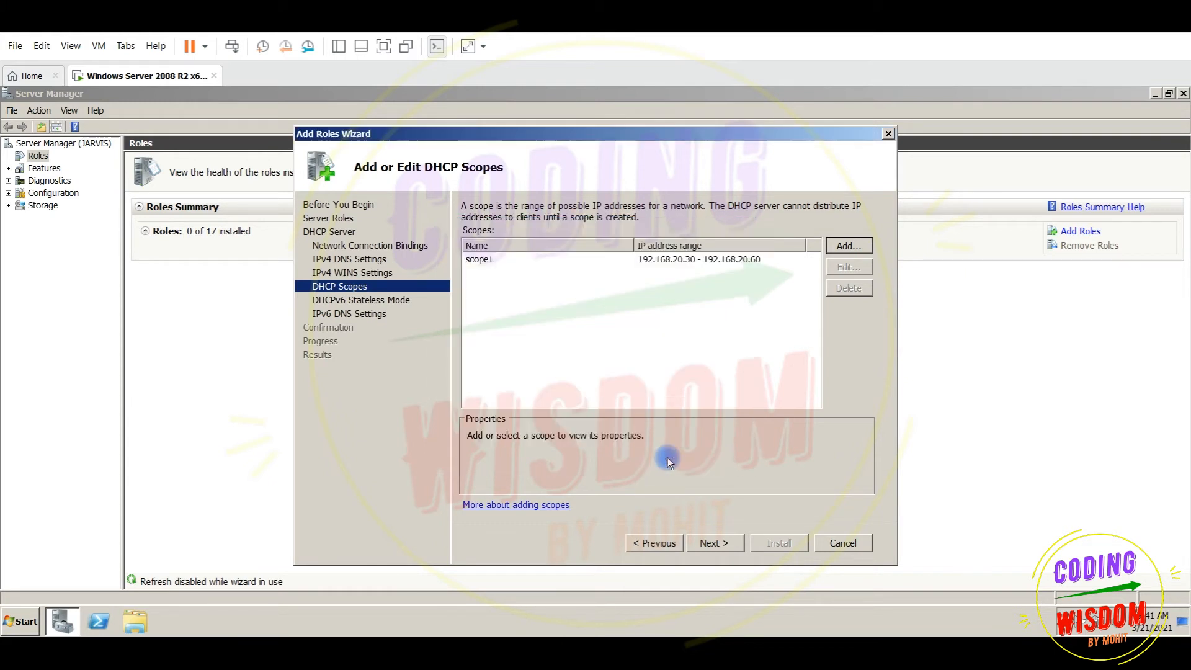
left_click(492, 257)
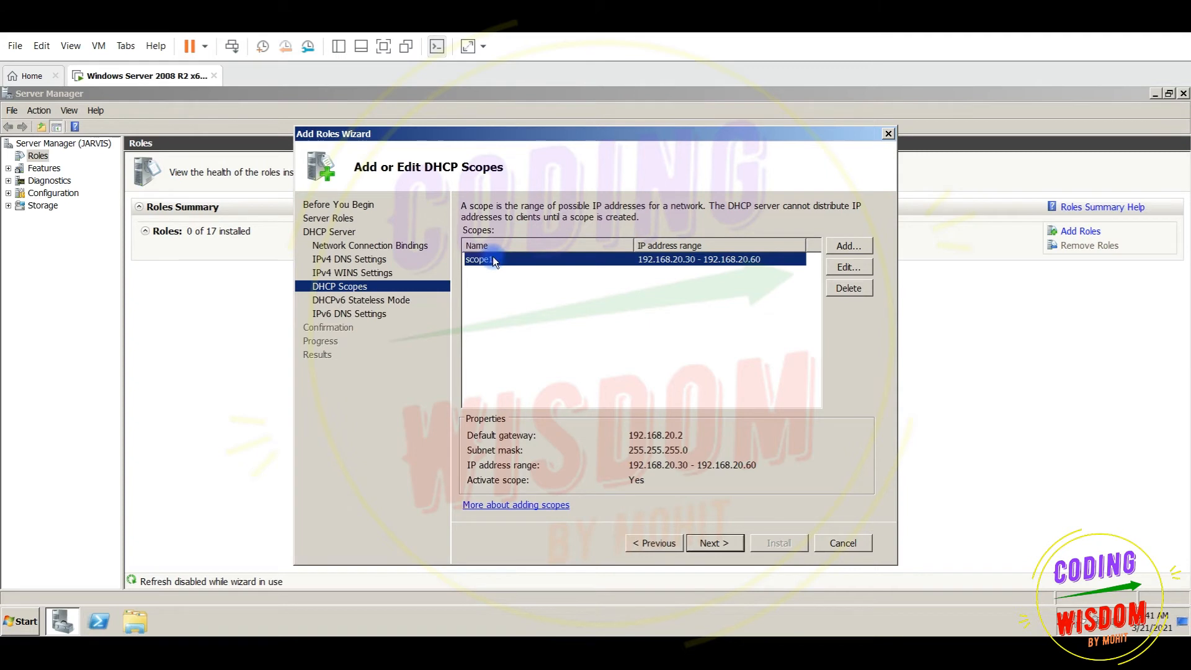
left_click(712, 544)
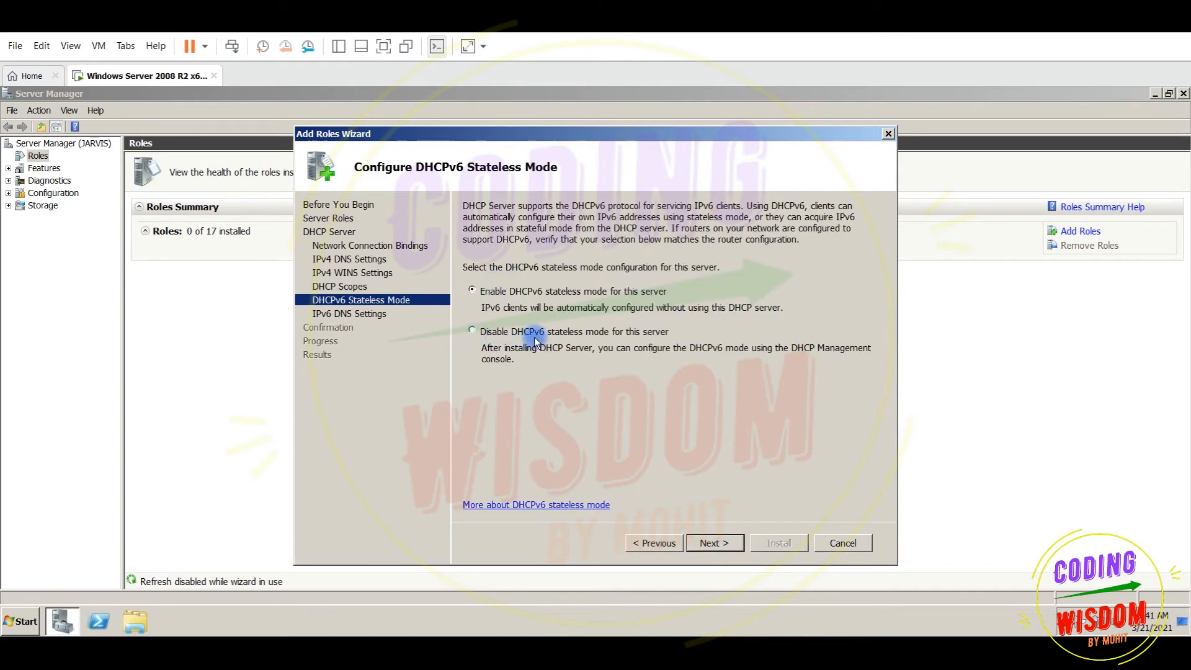
Keep DHCPv6 stateless mode disabled, install the DHCP Server role, and close the finished wizard
left_click(473, 329)
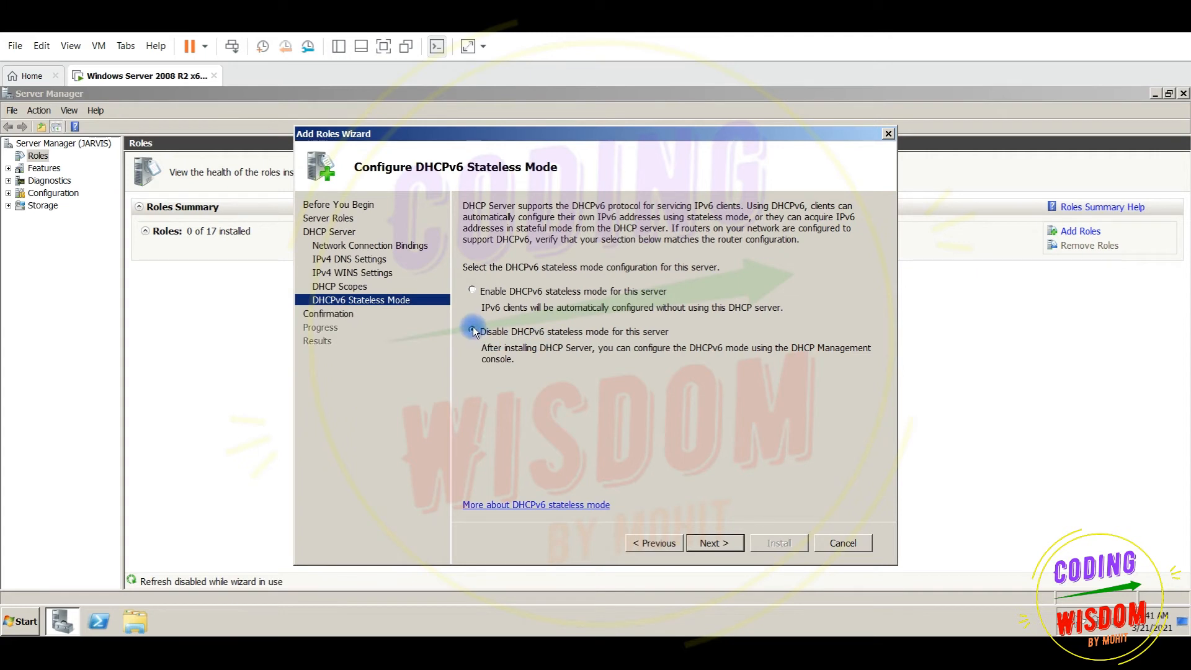
left_click(705, 544)
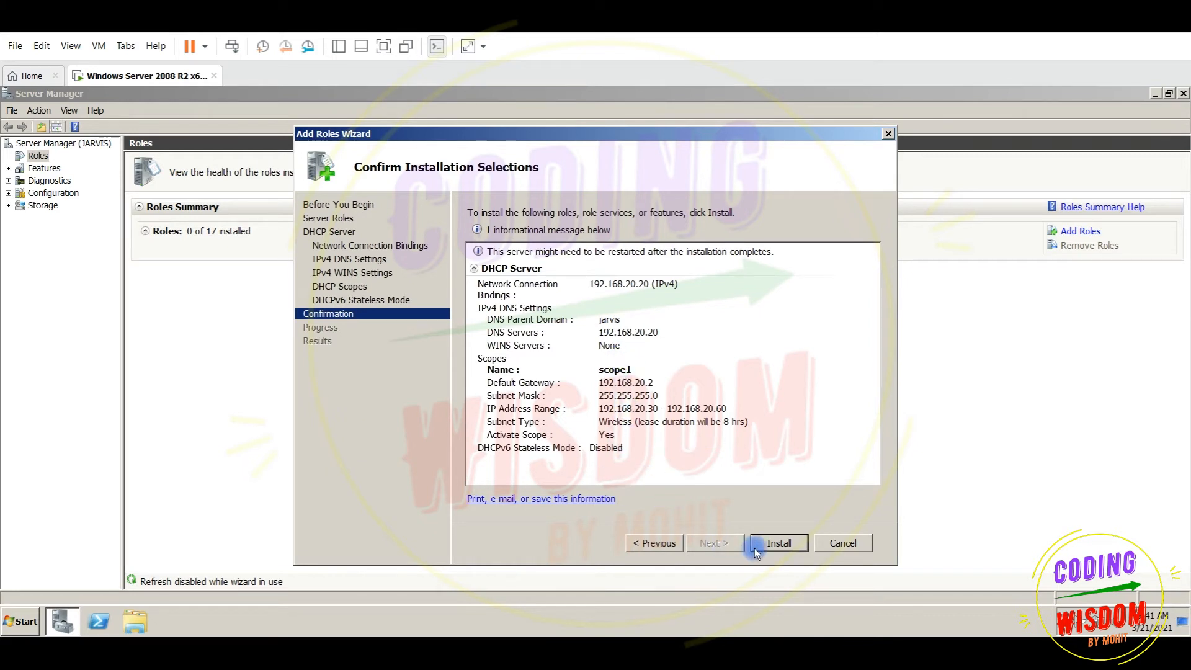
left_click(774, 545)
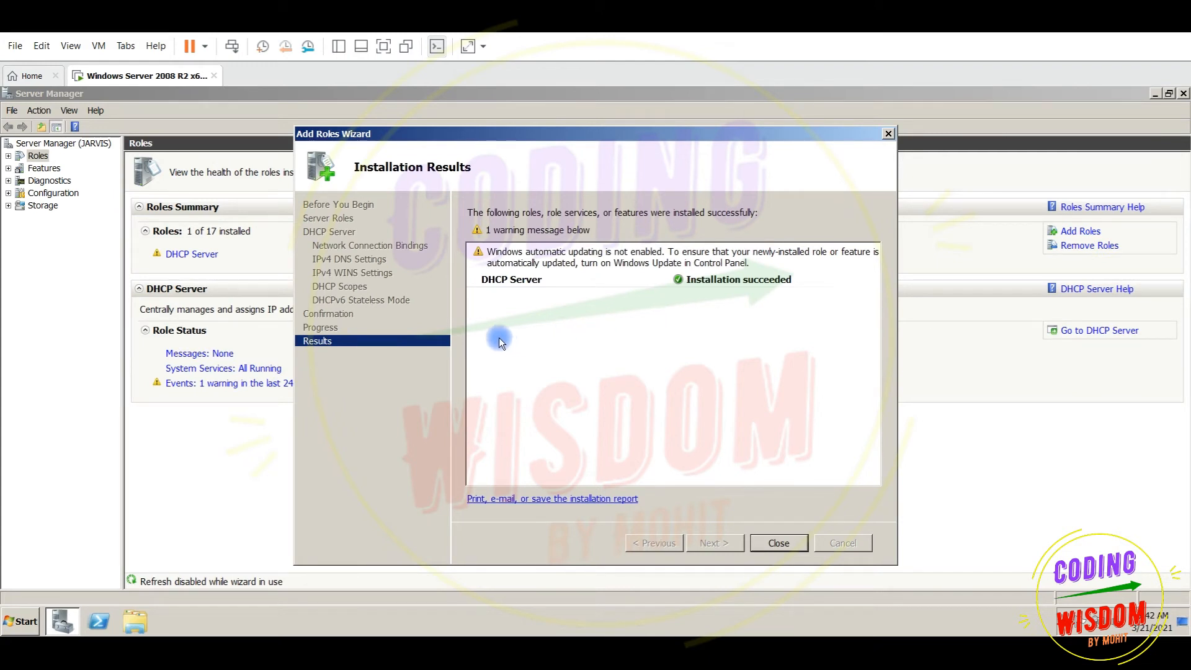
left_click(779, 542)
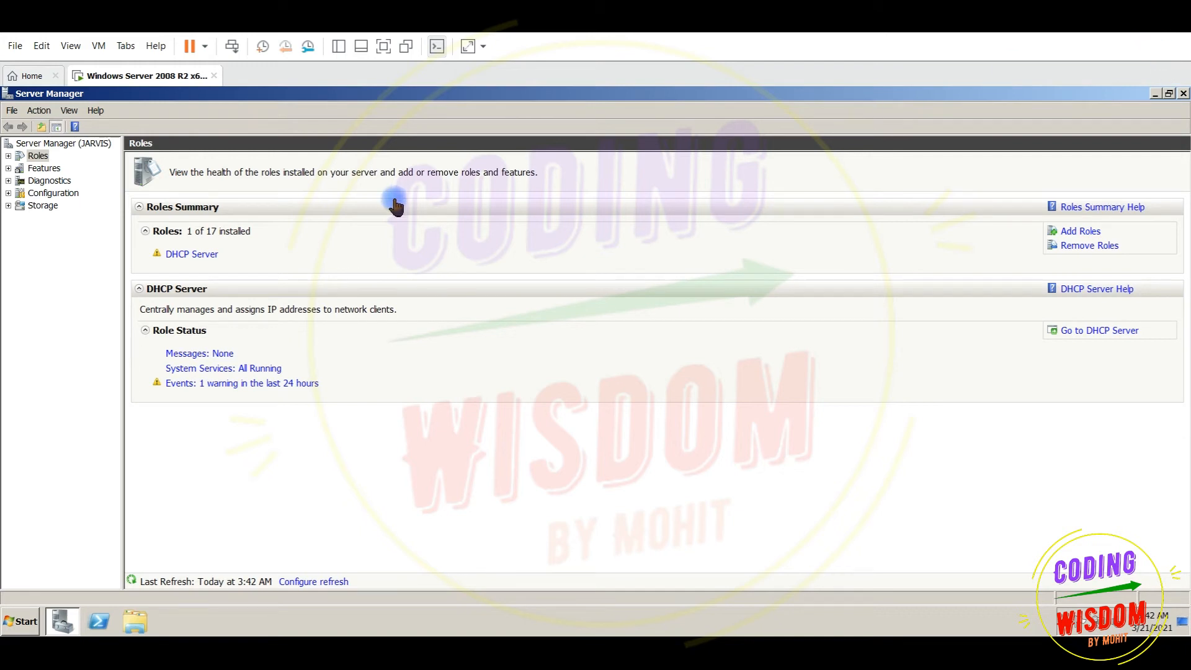
Restart the server with reason Operating System: Reconfiguration (Planned), then send Ctrl+Alt+Delete
left_click(22, 620)
left_click(258, 589)
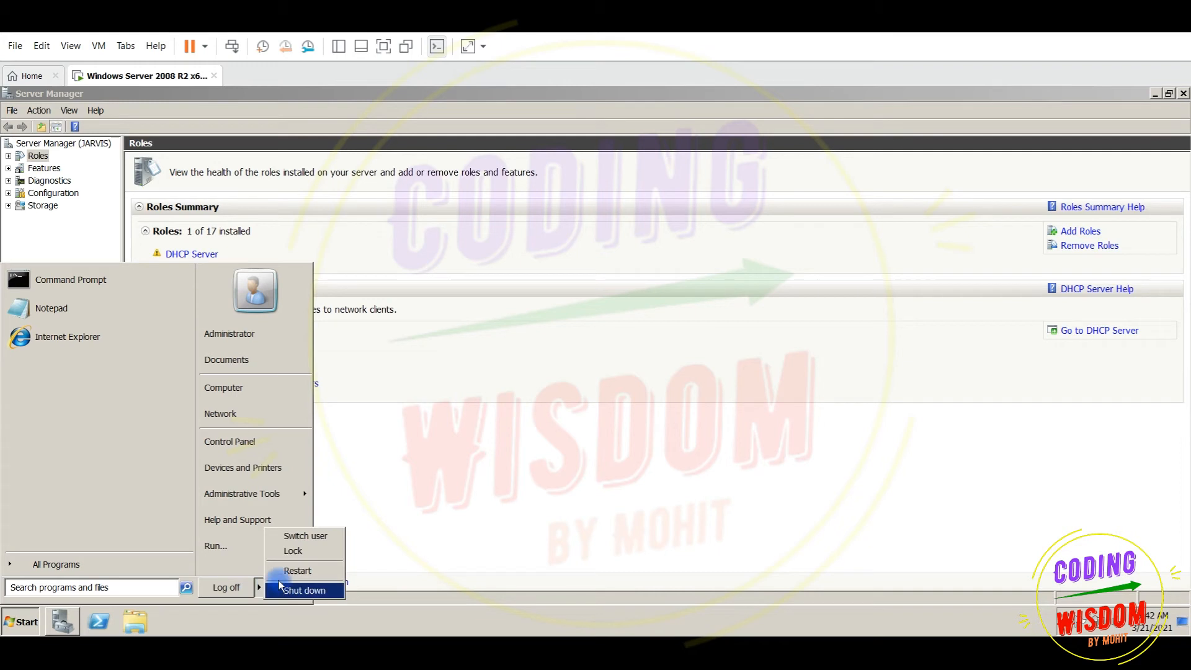
left_click(297, 567)
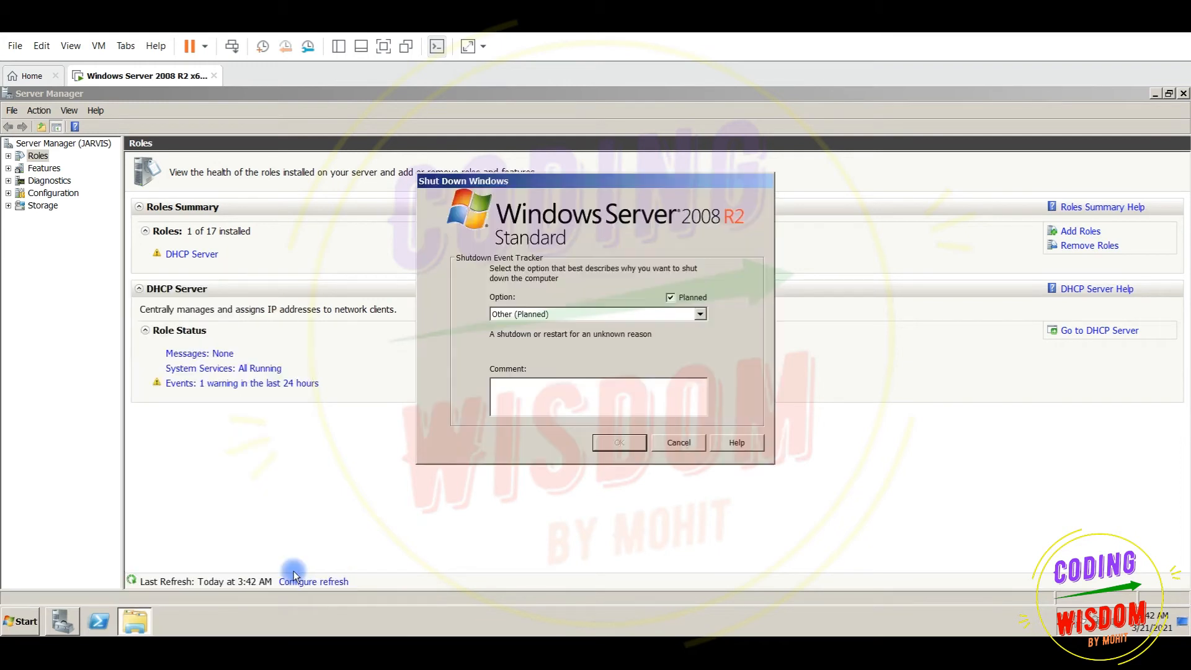
left_click(700, 314)
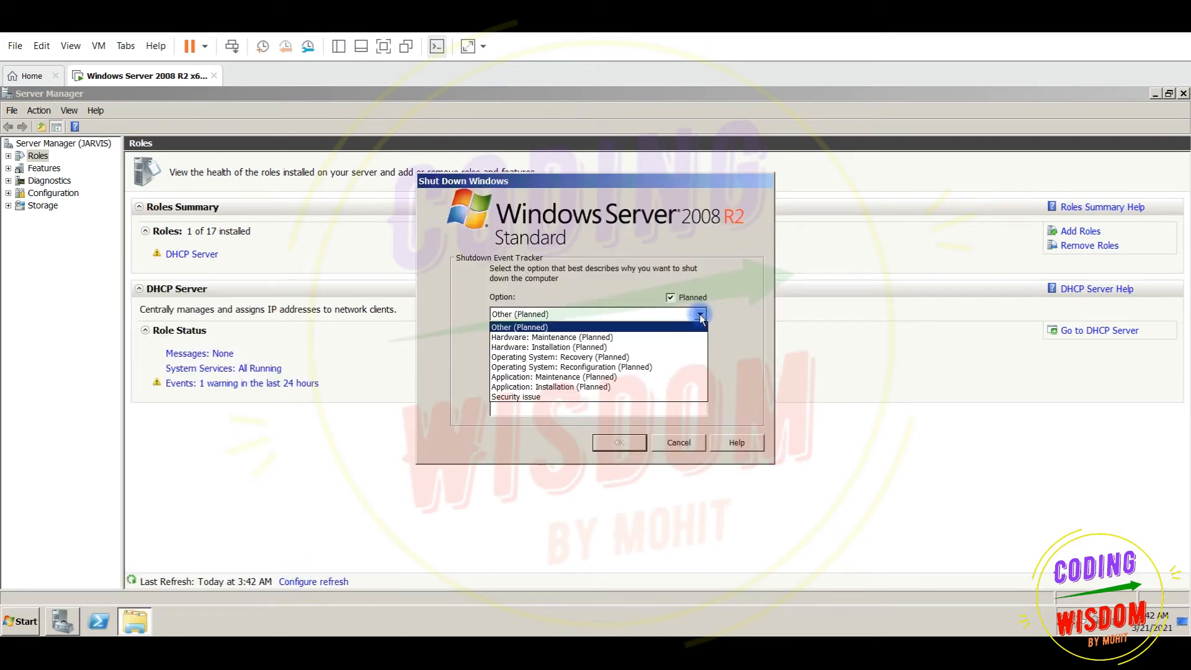
left_click(627, 369)
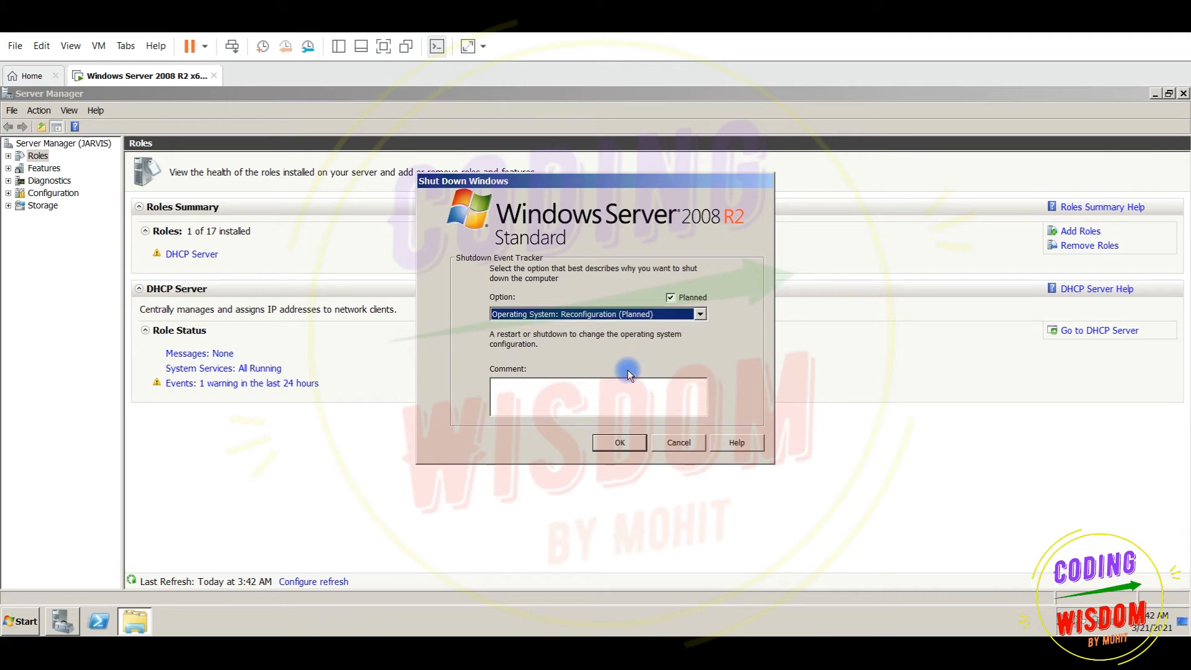
left_click(618, 443)
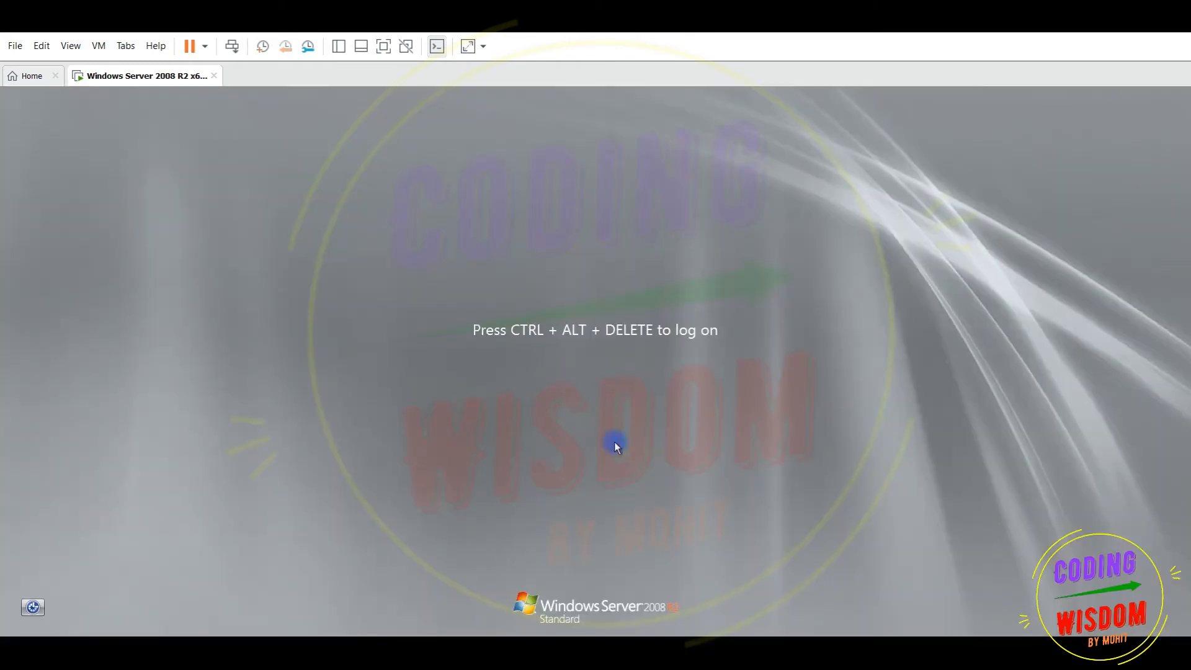
key("ctrl+alt+Delete")
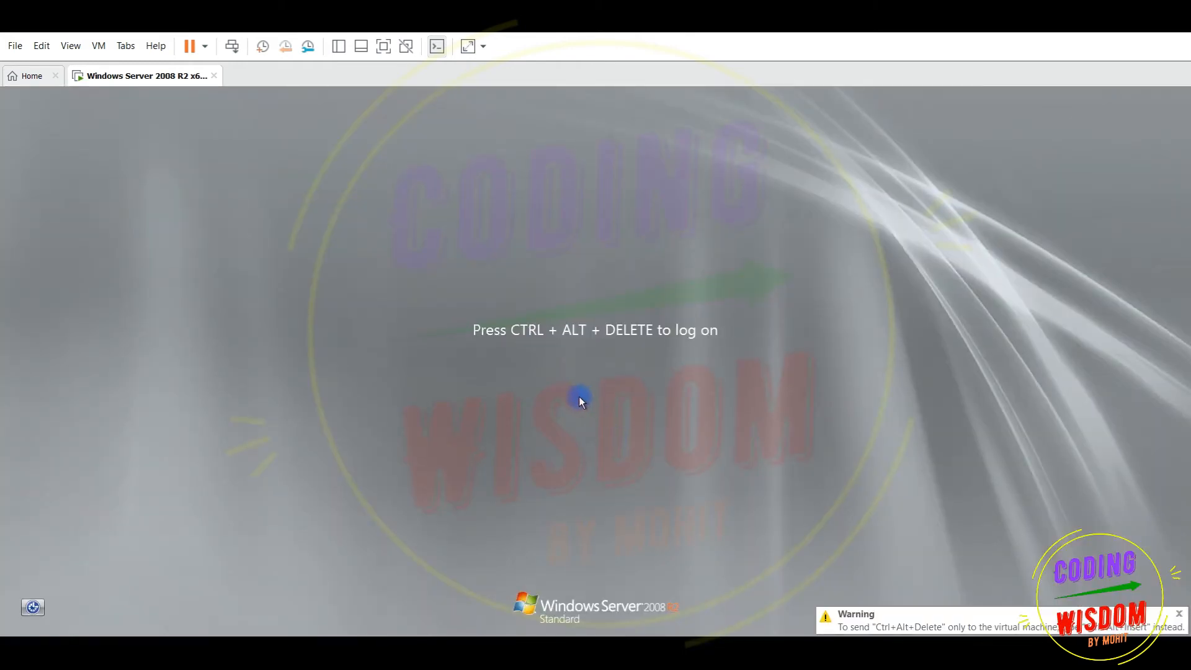
key("ctrl+alt+Insert")
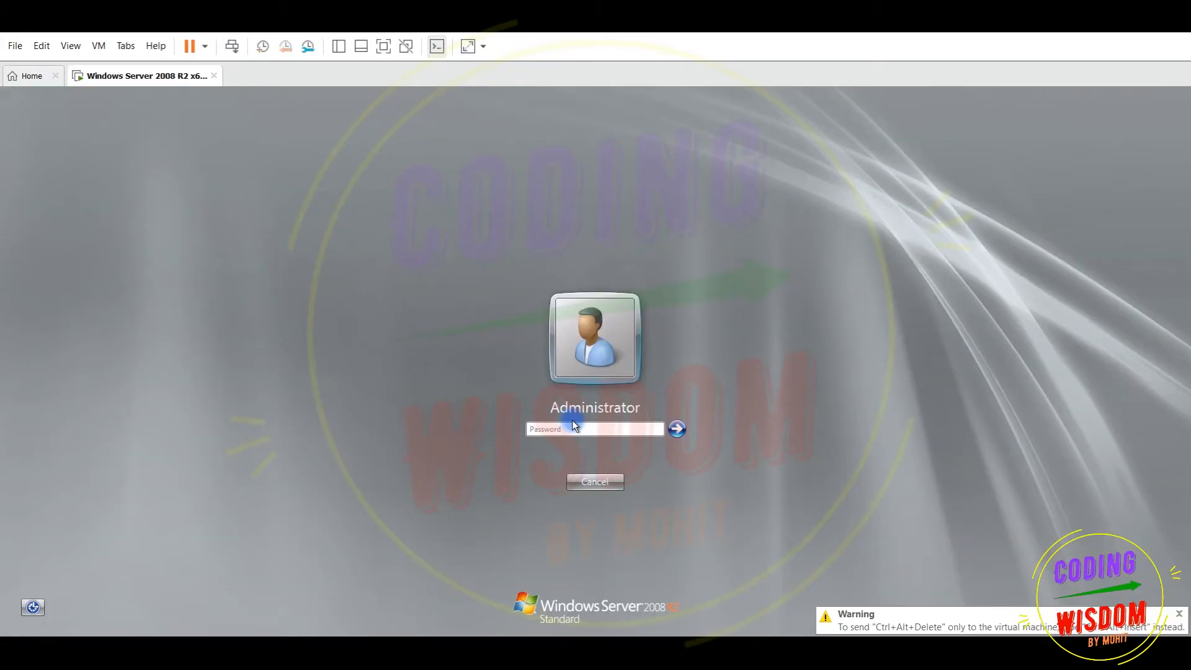
Enter the Administrator password and close the Initial Configuration Tasks window
type("•••••••••")
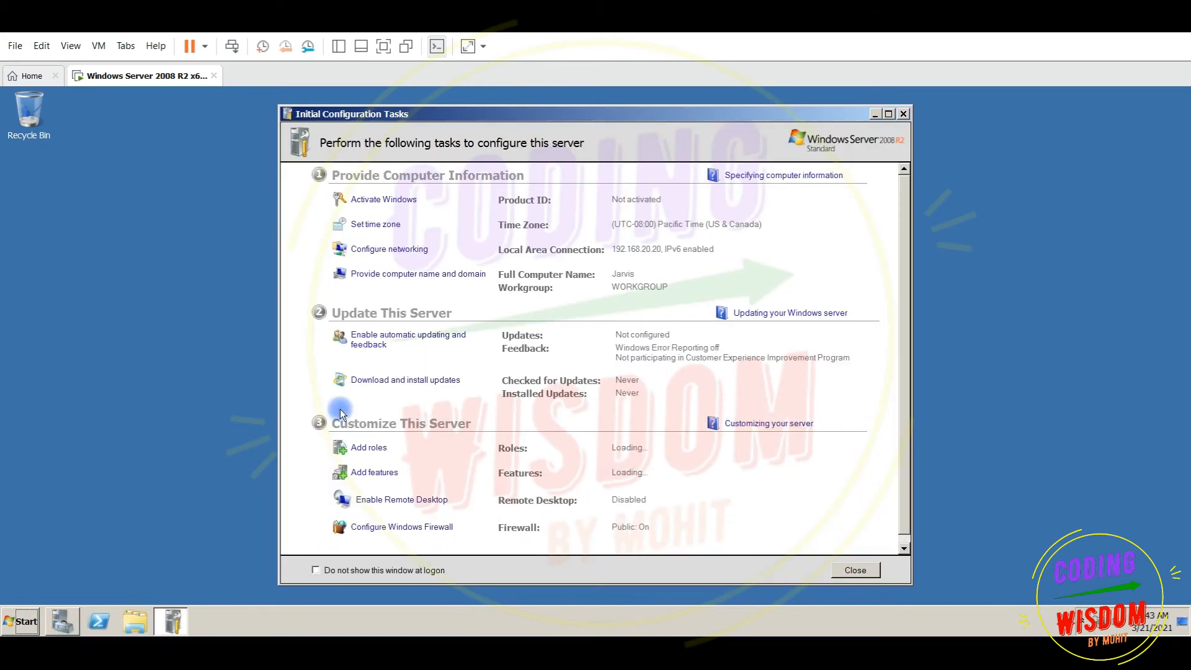
left_click(904, 114)
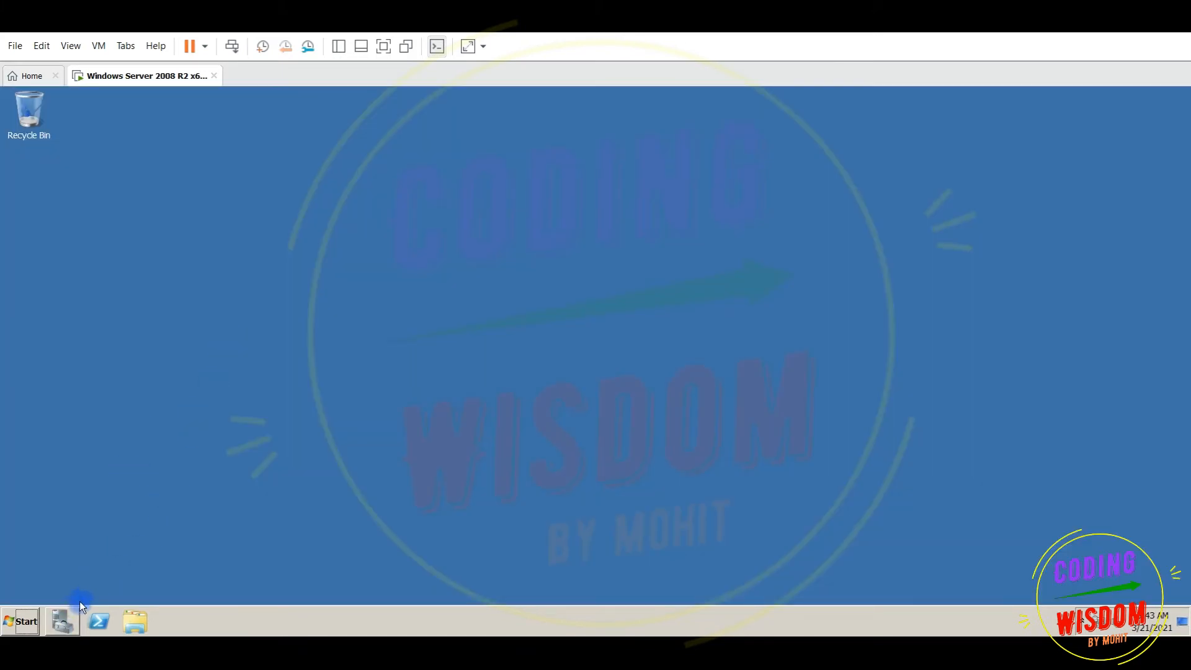
In Server Manager, expand DHCP Server > jarvis > IPv4 > scope1 and select Address Pool
left_click(60, 618)
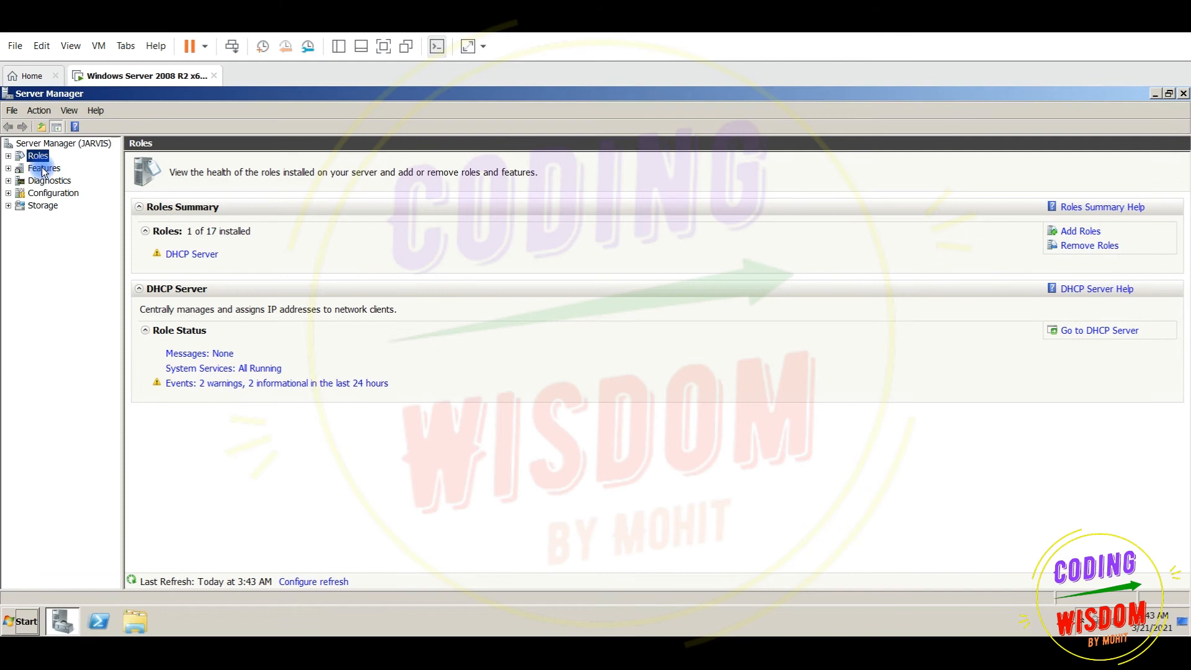
left_click(8, 155)
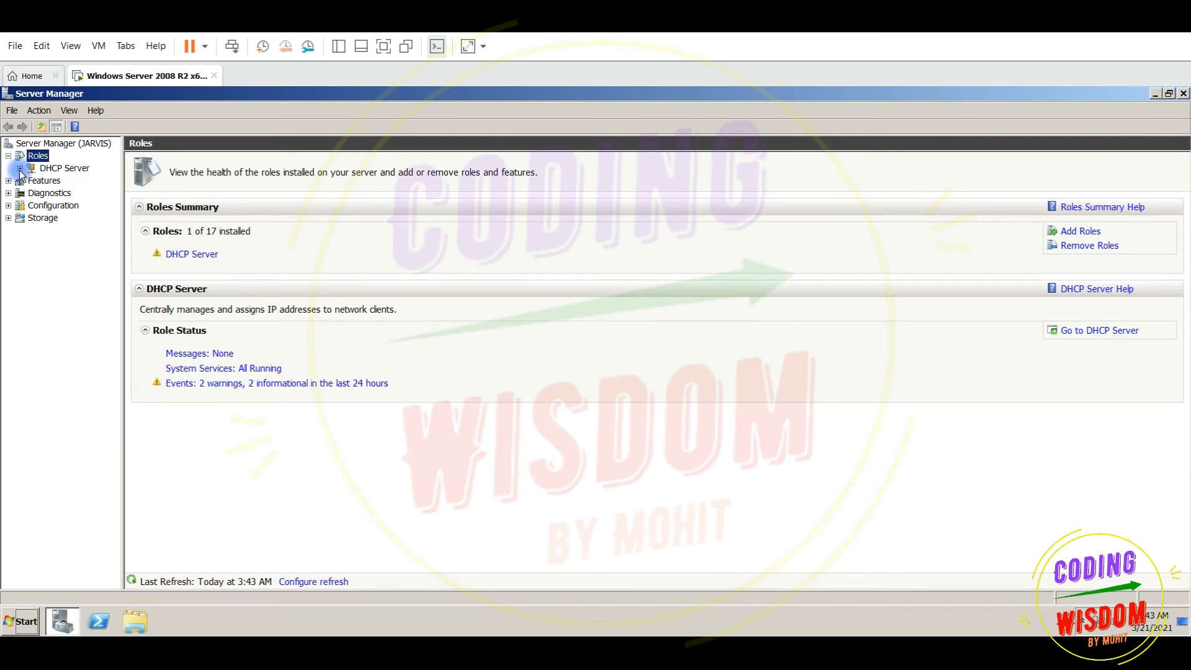
left_click(20, 168)
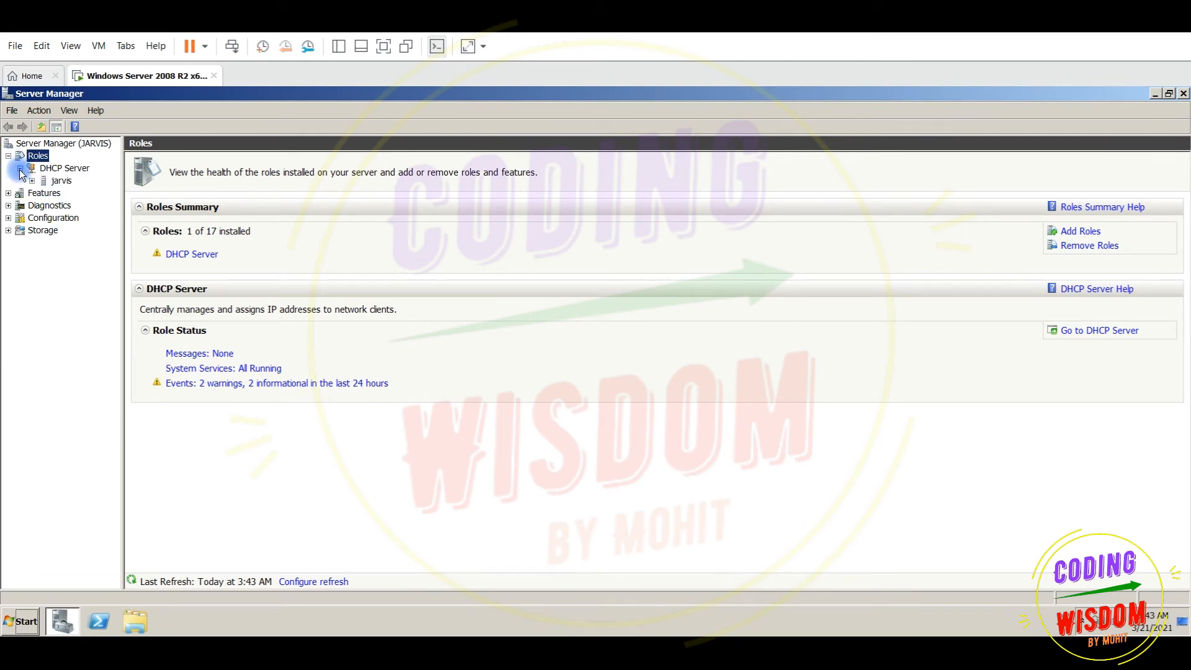
left_click(66, 169)
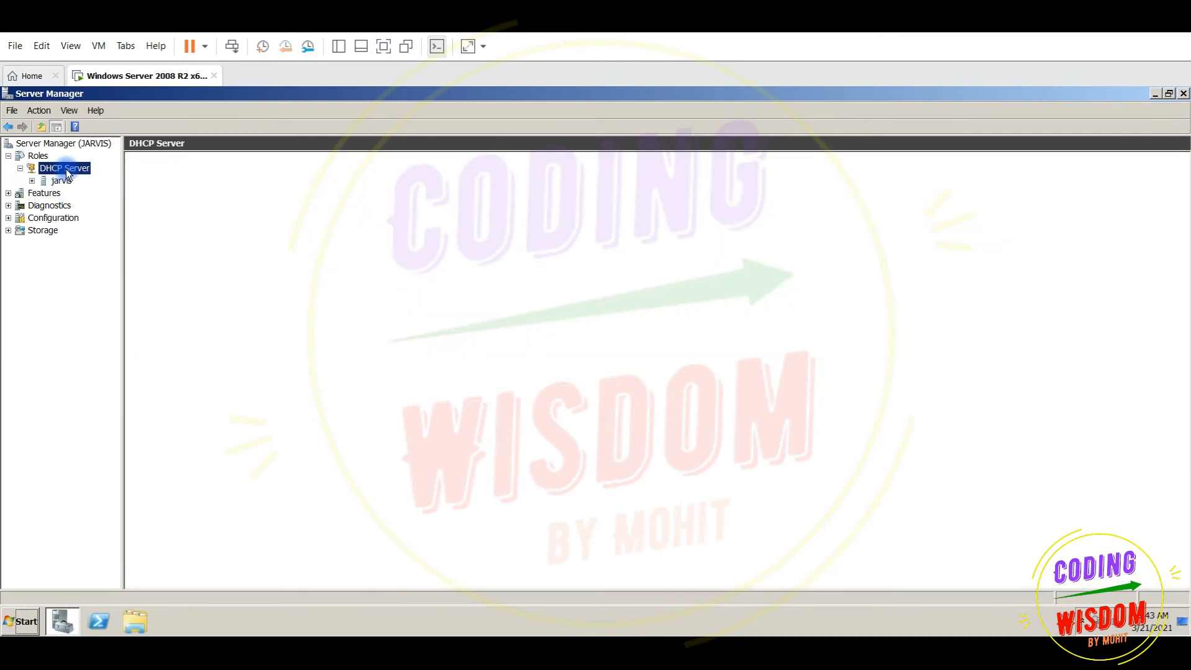
left_click(33, 181)
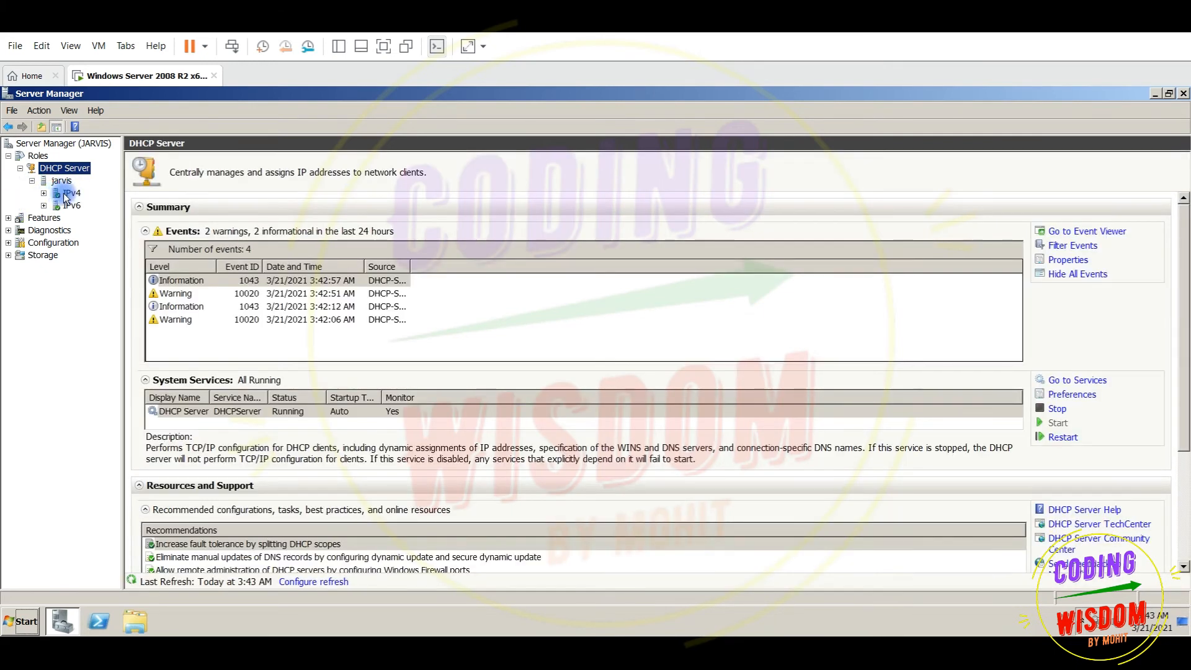
double_click(71, 193)
double_click(81, 207)
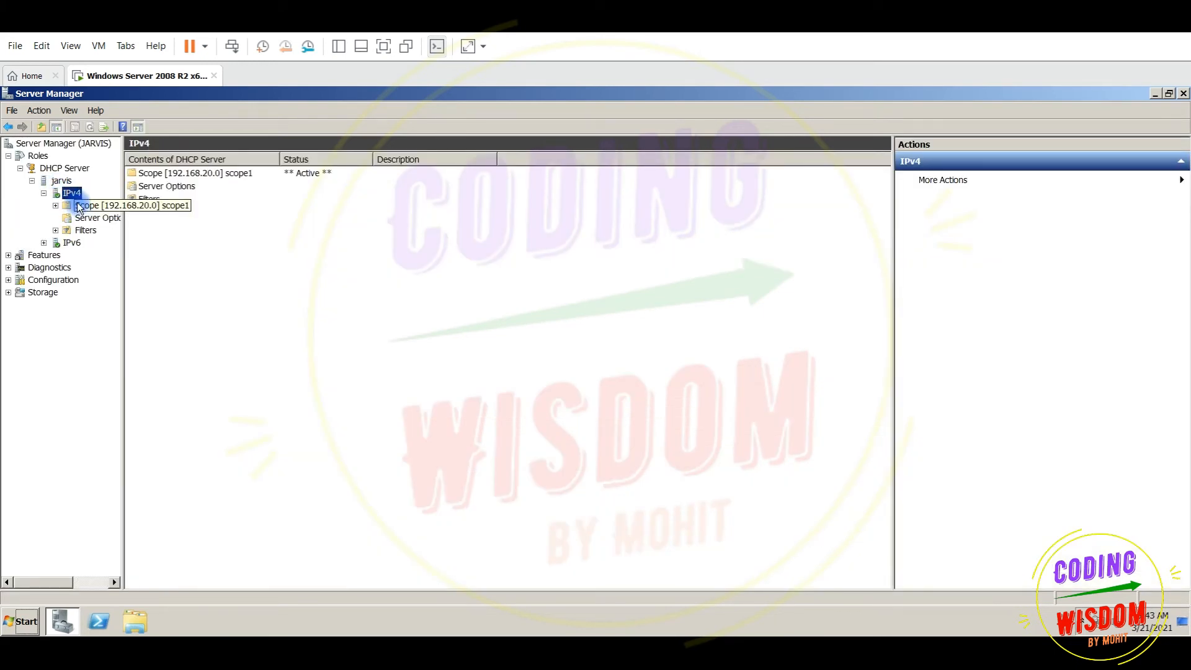
left_click(96, 220)
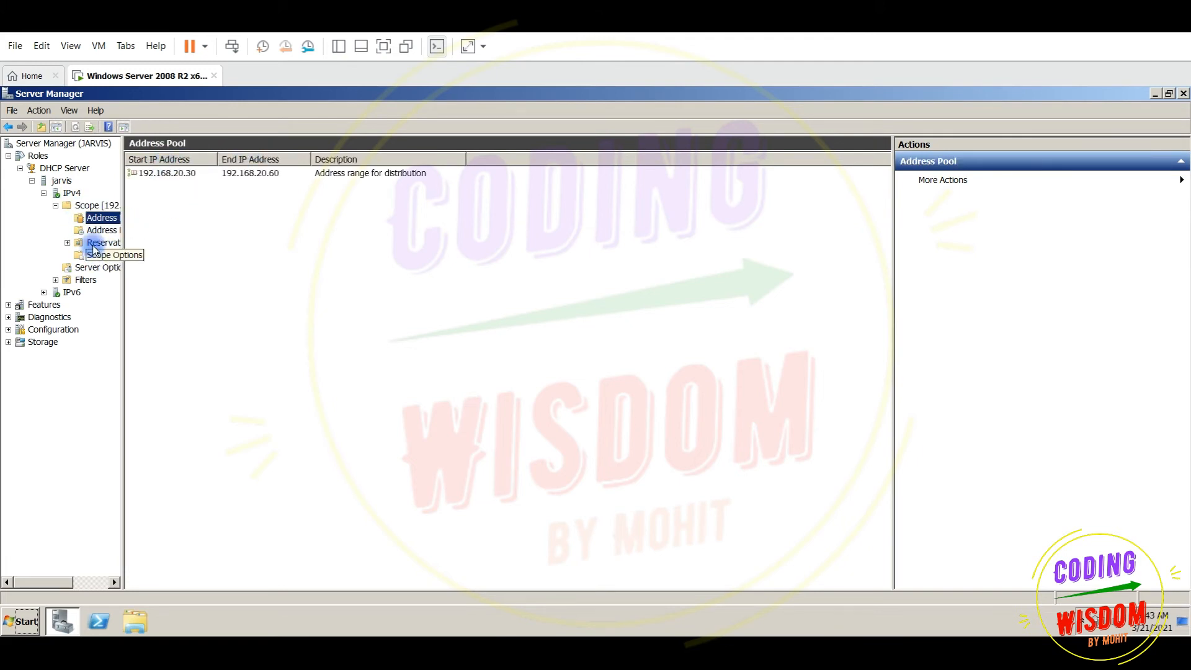
Add an exclusion range 192.168.20.30–192.168.20.40 to scope1's address pool
right_click(97, 221)
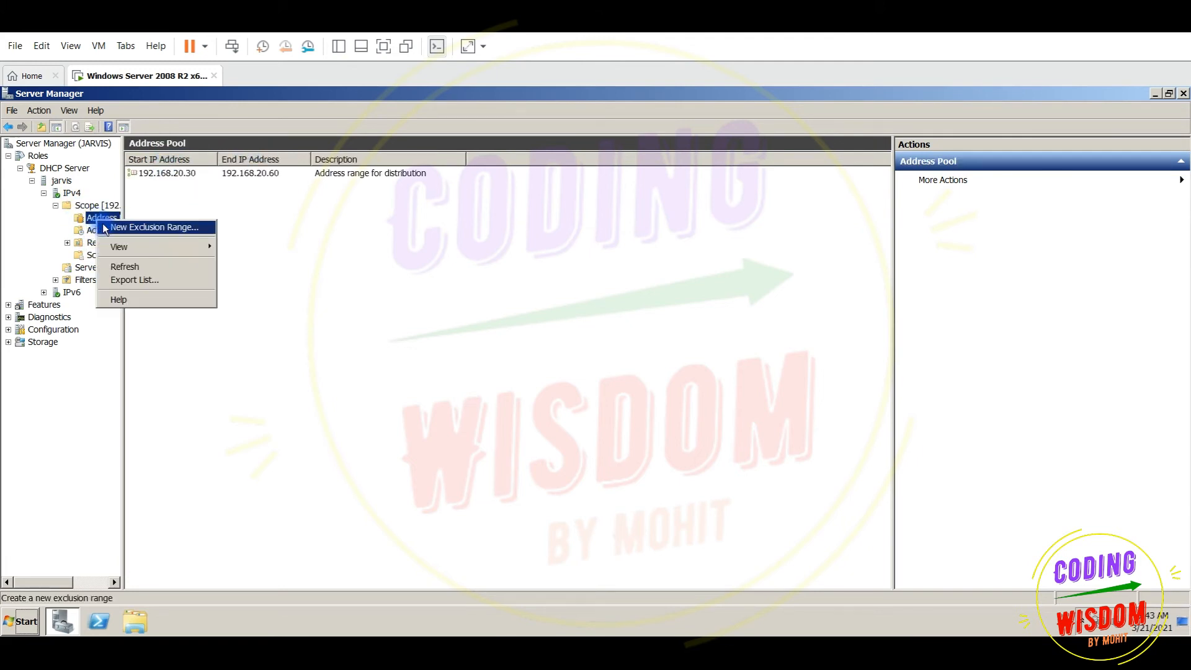
left_click(108, 230)
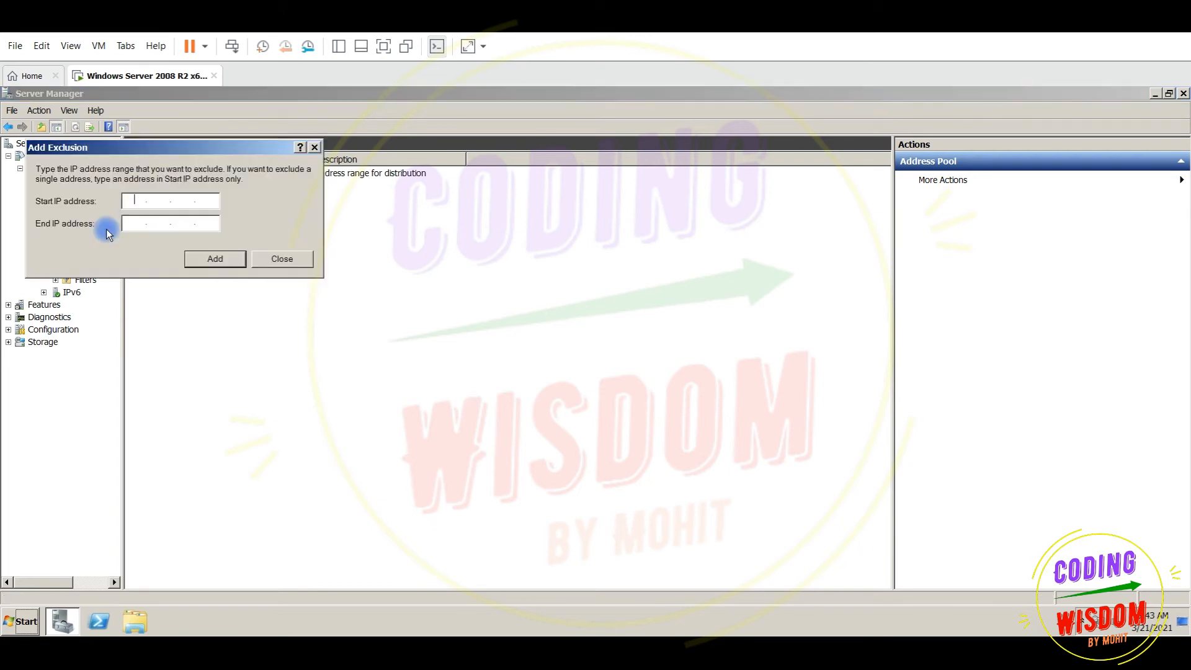
left_click_drag(86, 151, 393, 236)
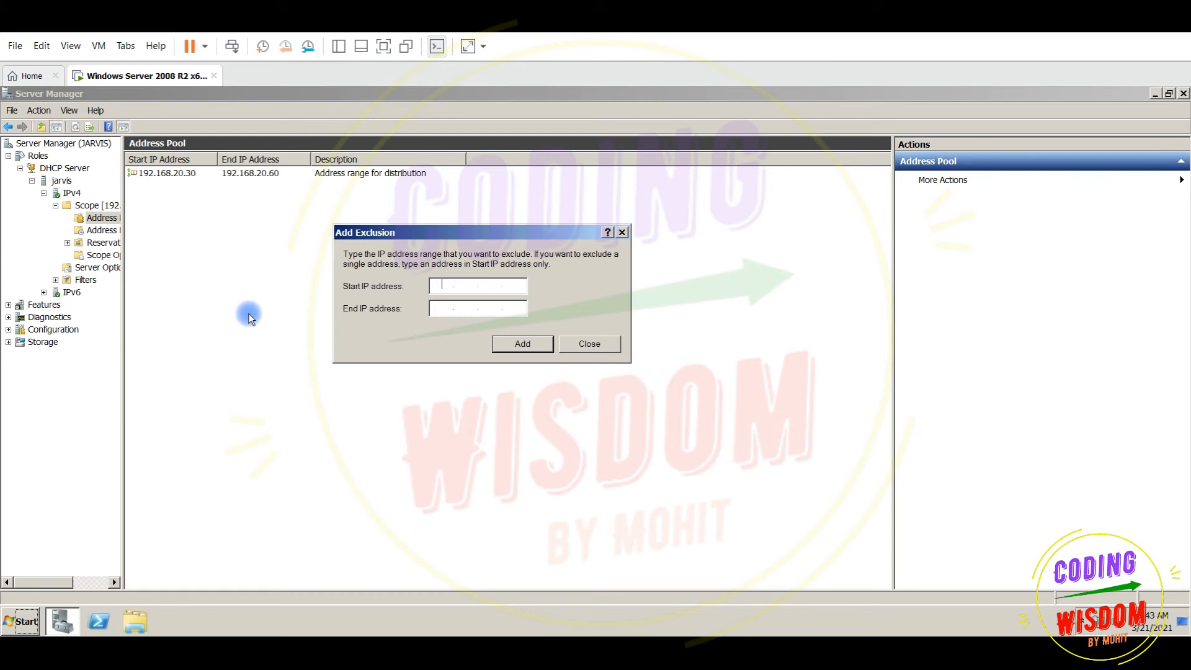
left_click(437, 285)
type("192168 . 20.30")
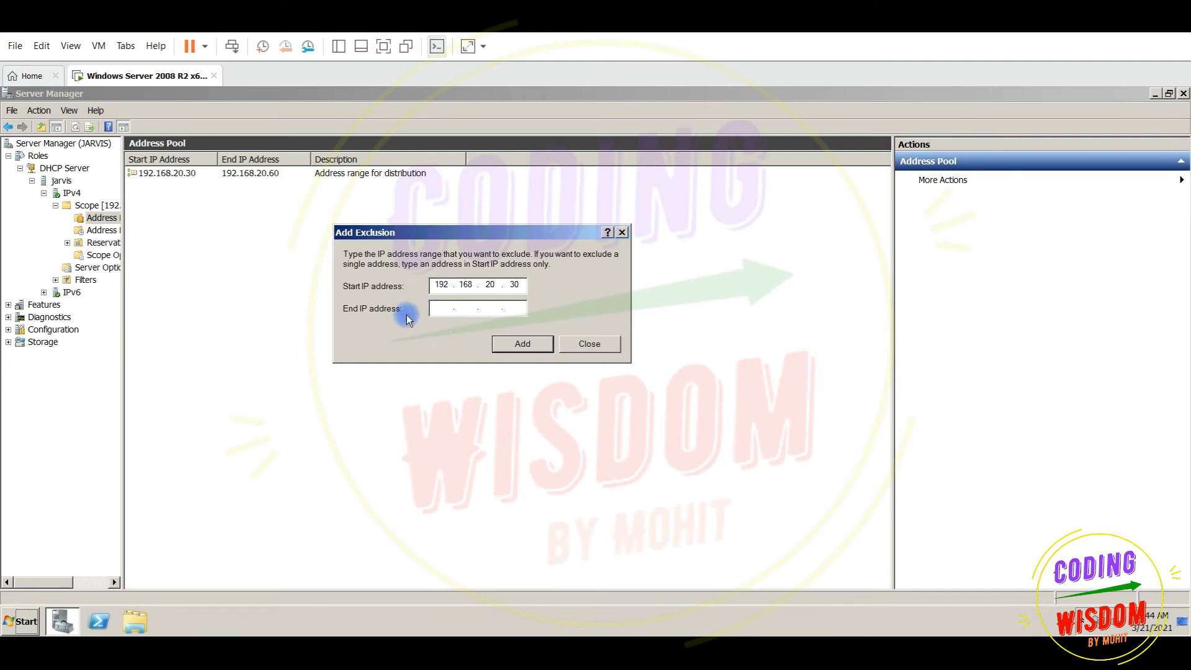
type("19216820.")
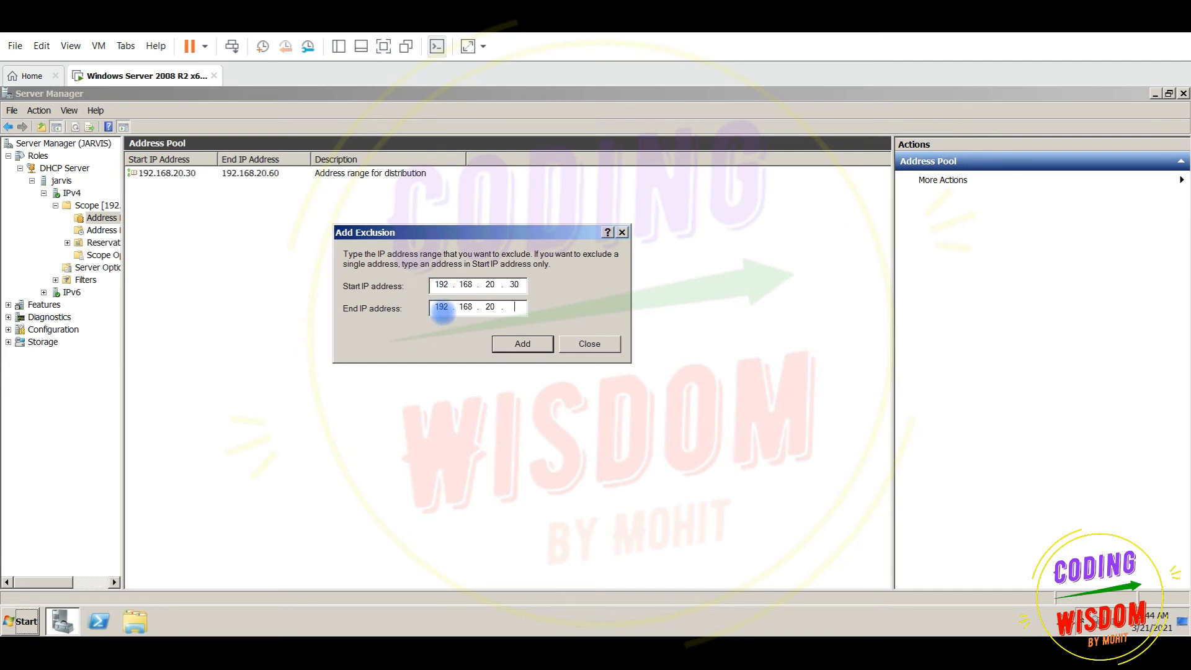
type("40")
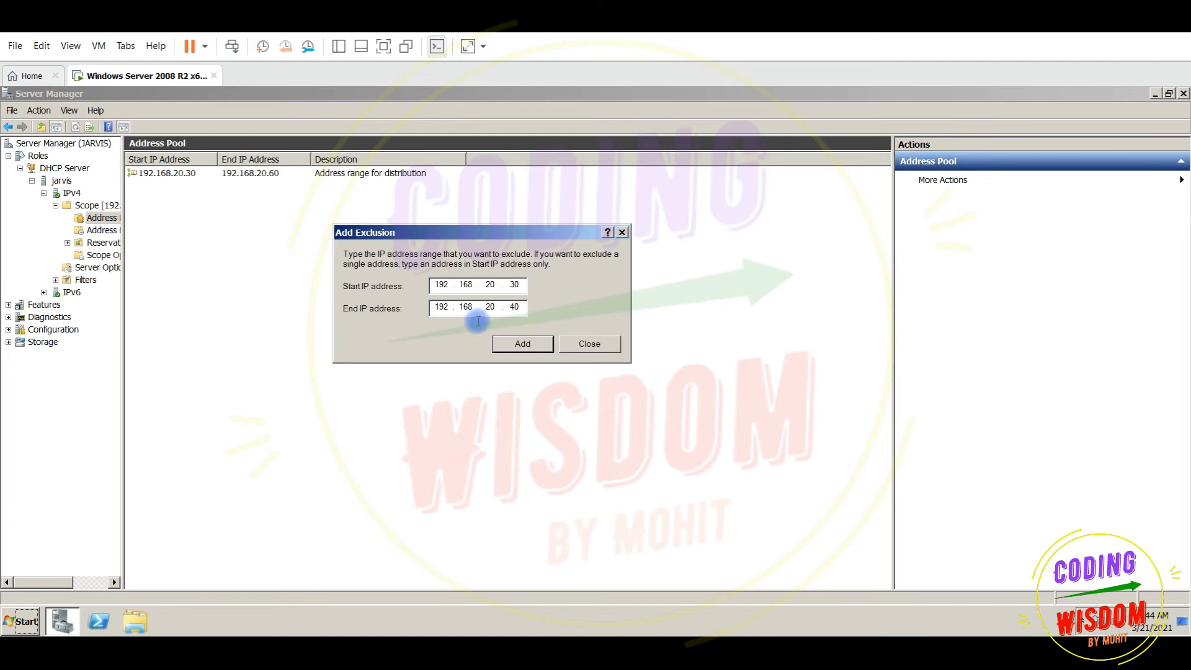
double_click(519, 284)
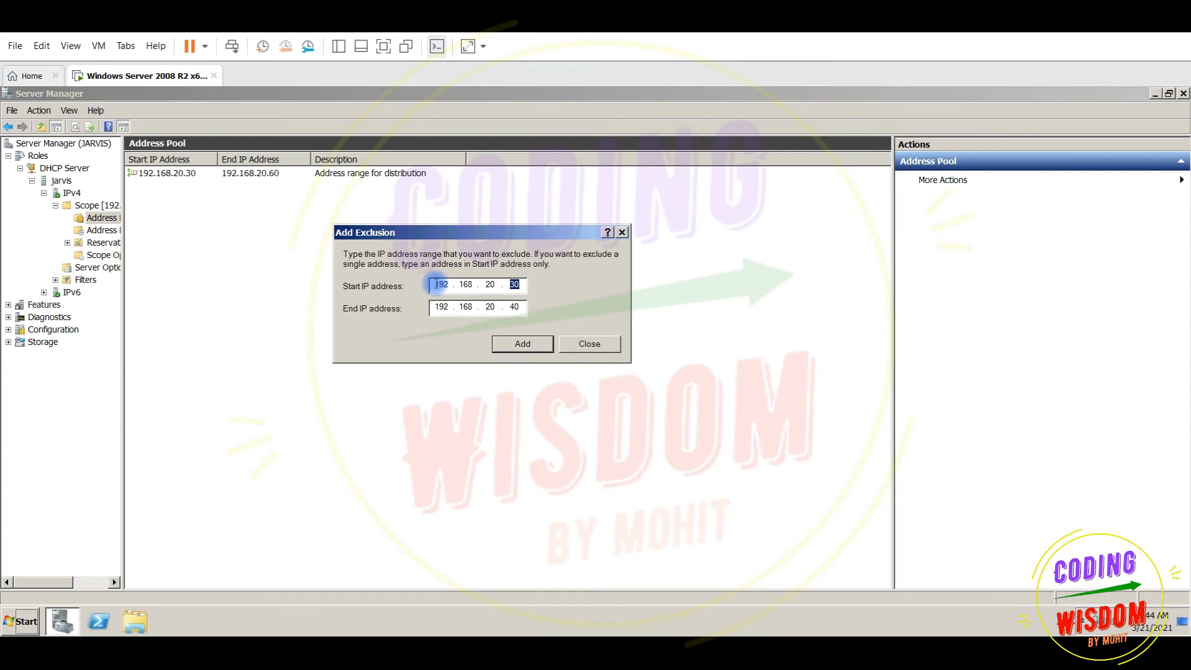
left_click(534, 343)
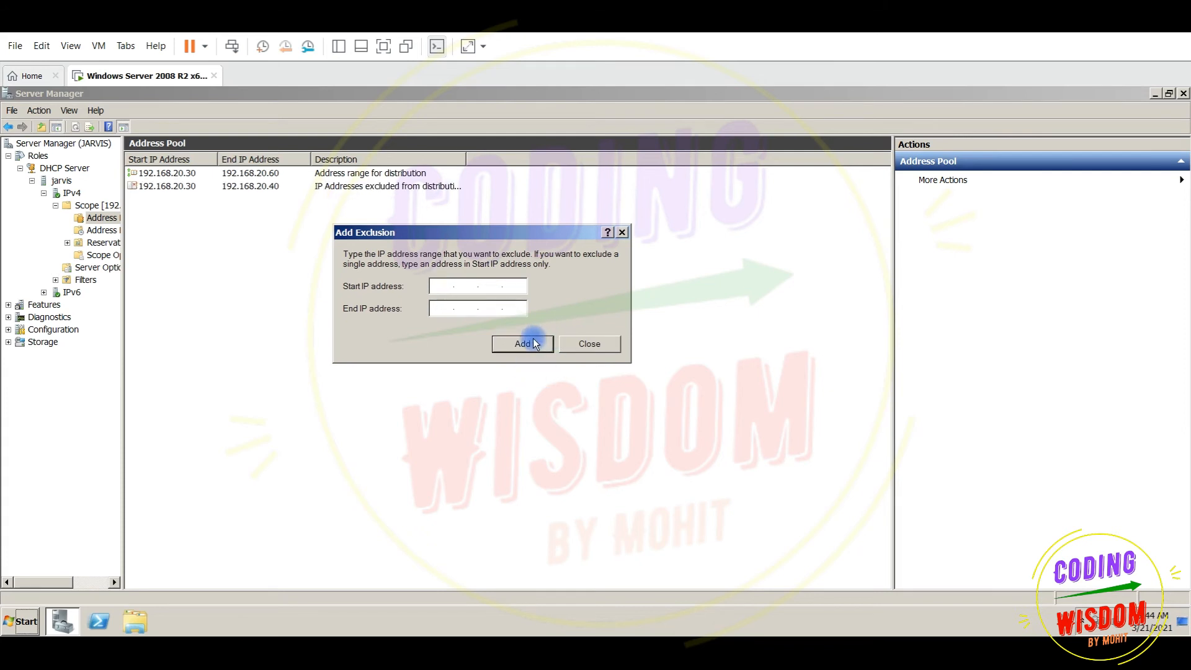
left_click(588, 344)
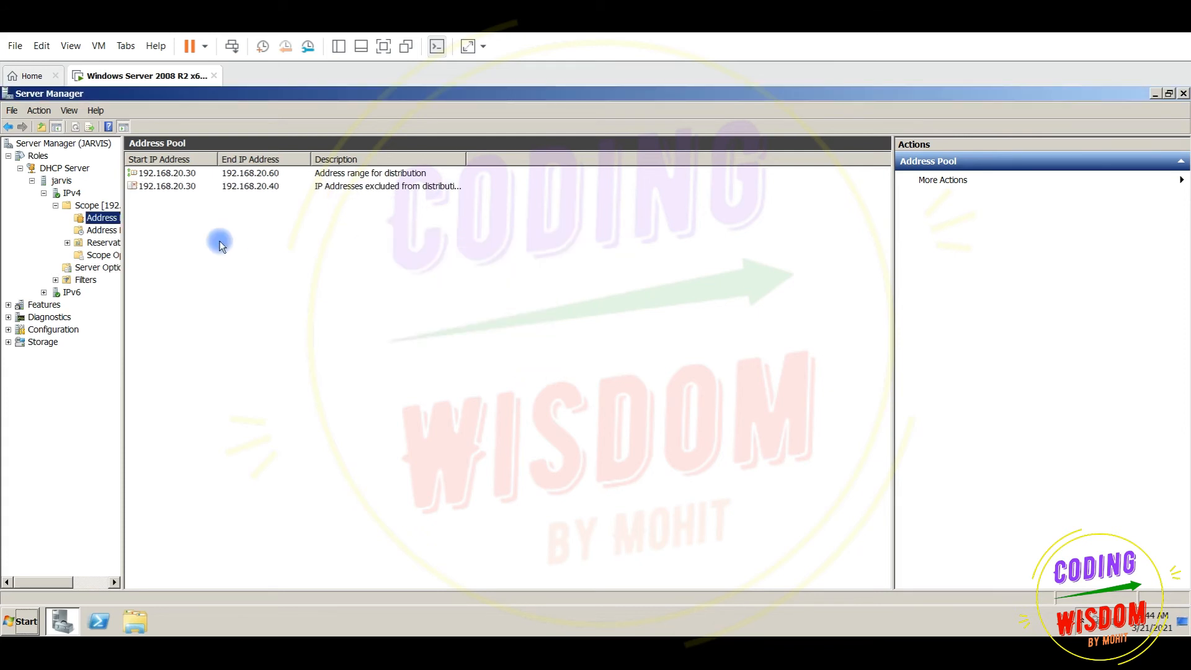
Check the 192.168.20.30 lease, then view scope1's Reservations with the tree pane widened
left_click(110, 232)
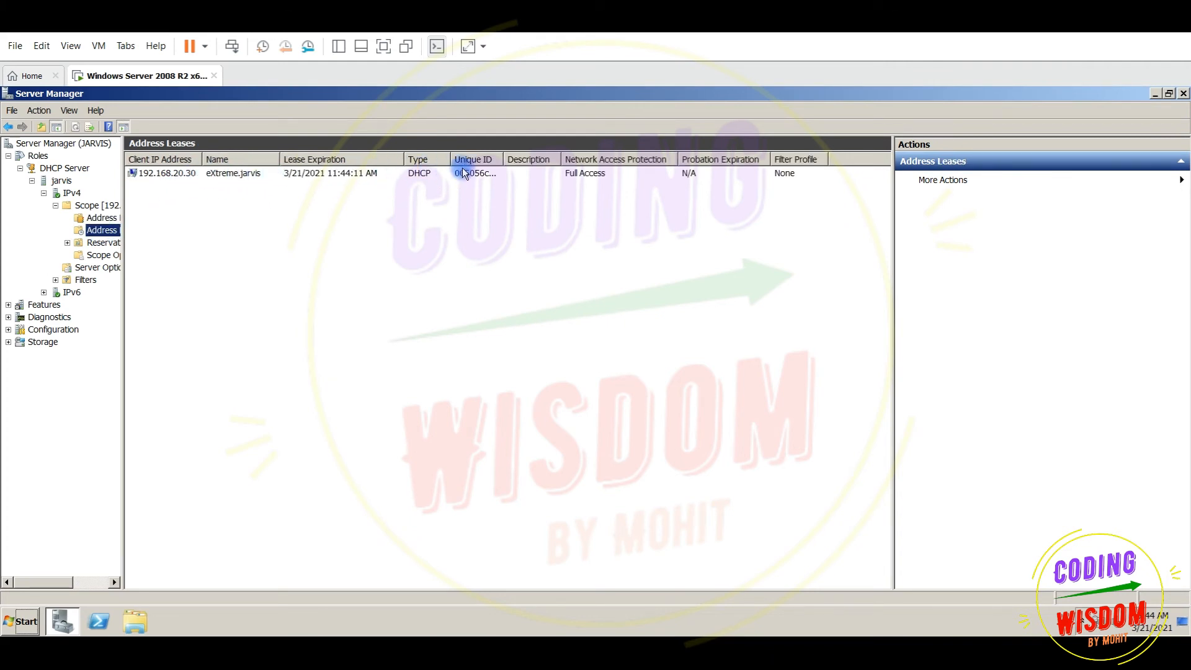
left_click(110, 245)
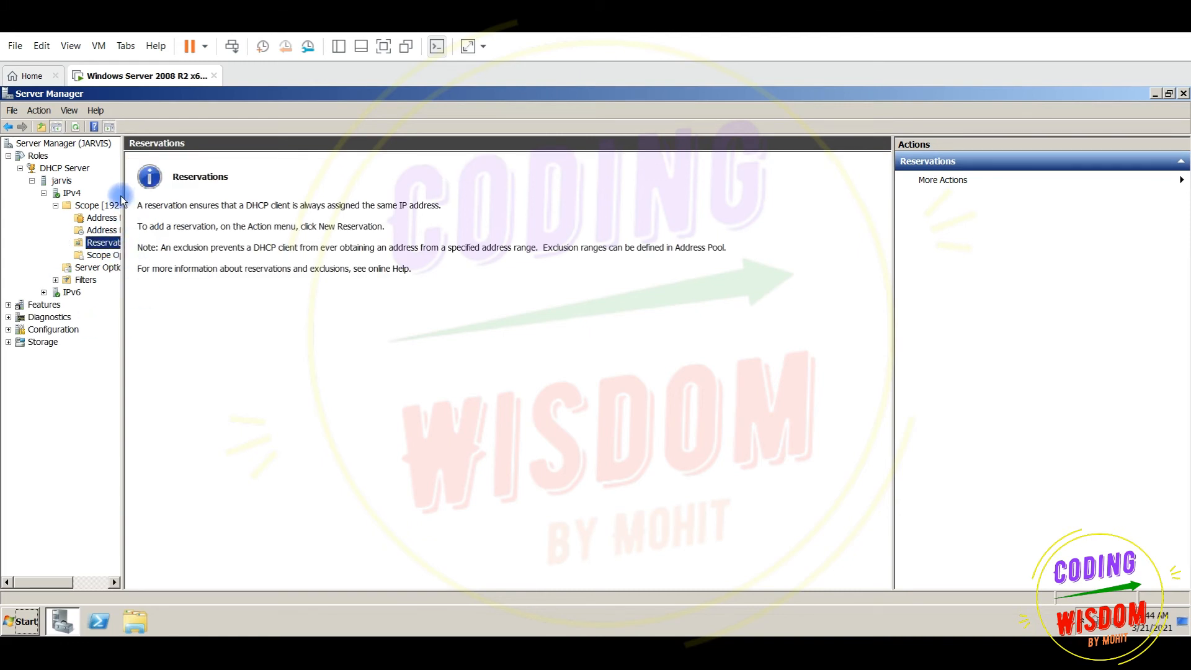
left_click_drag(124, 200, 197, 208)
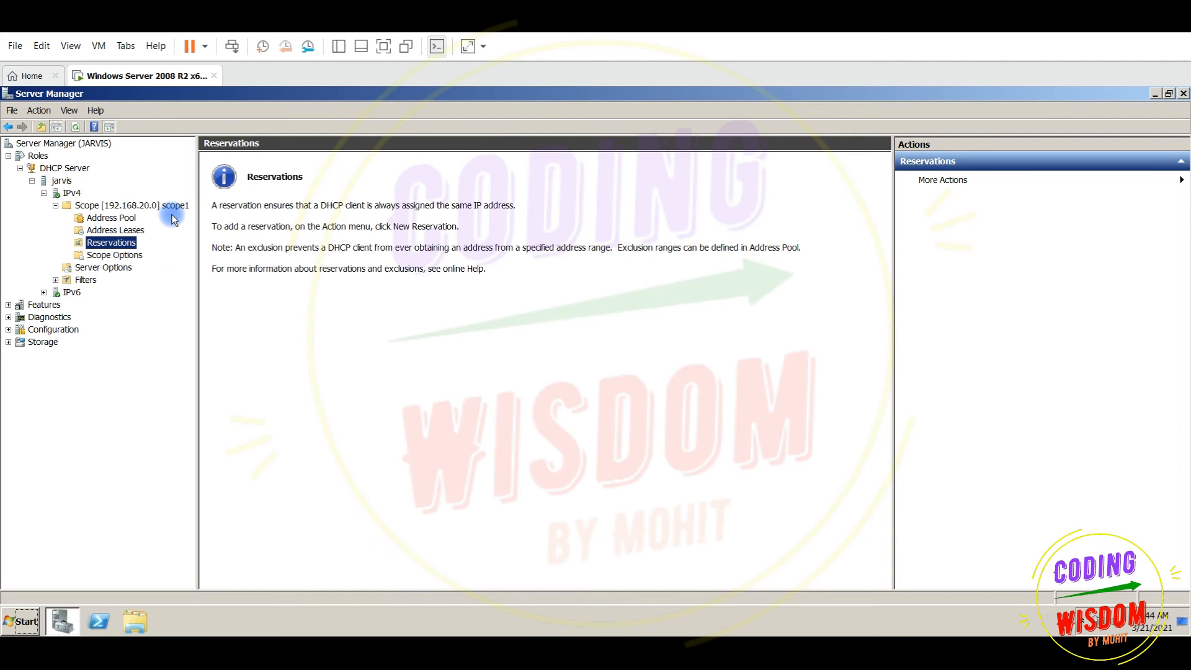
right_click(119, 247)
left_click(130, 248)
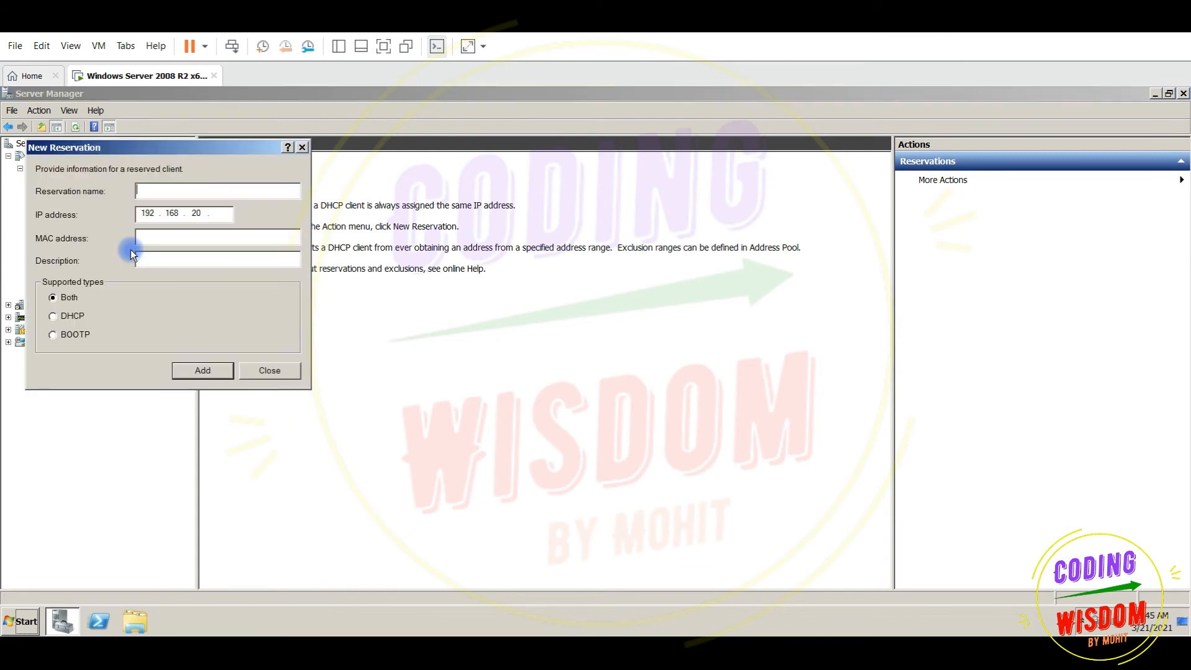
left_click_drag(98, 147, 408, 218)
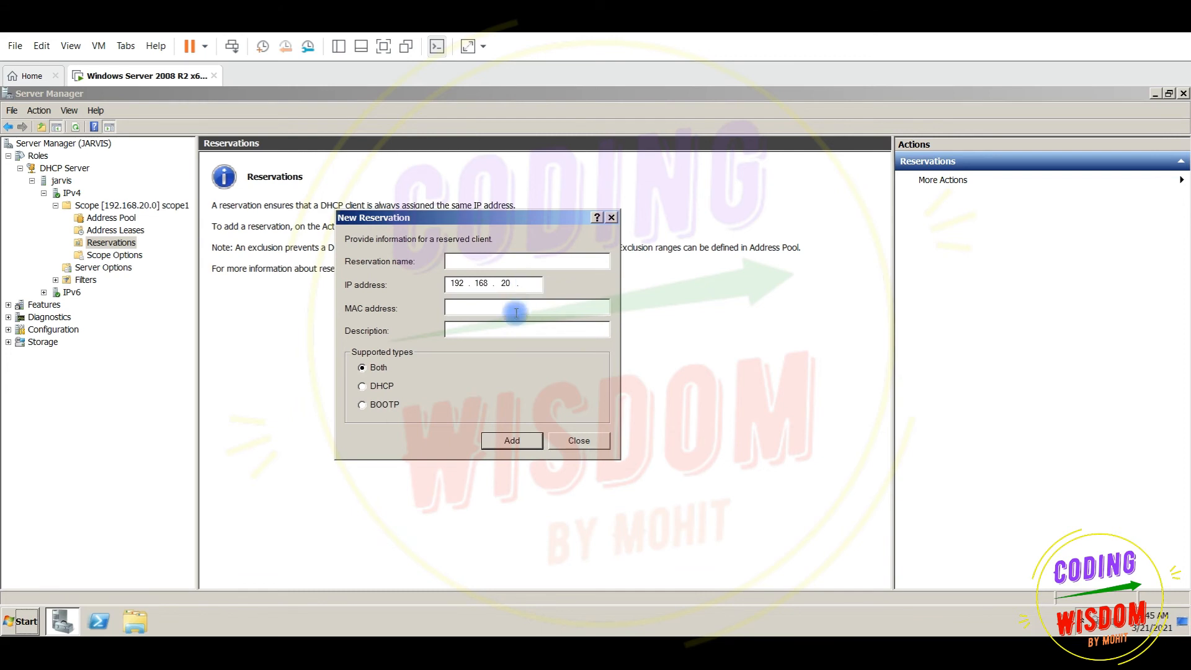
type("a")
left_click(575, 442)
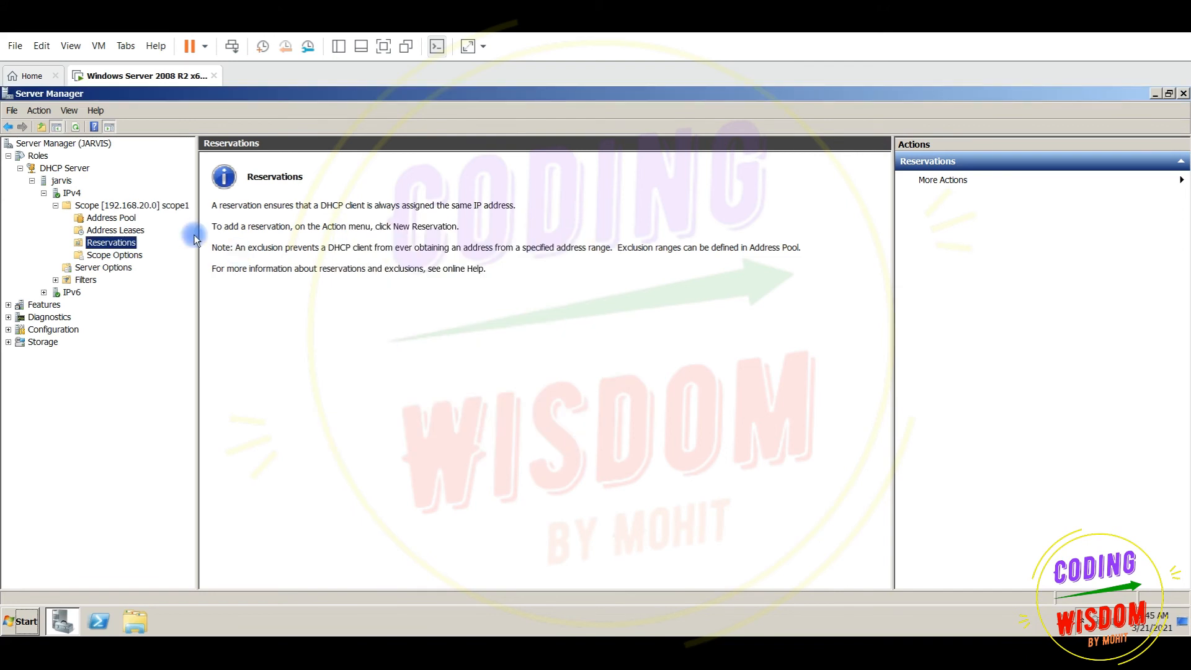
Toggle between Scope Options and Server Options, ending on DNS 192.168.20.20 and domain jarvis
left_click(103, 267)
left_click(97, 257)
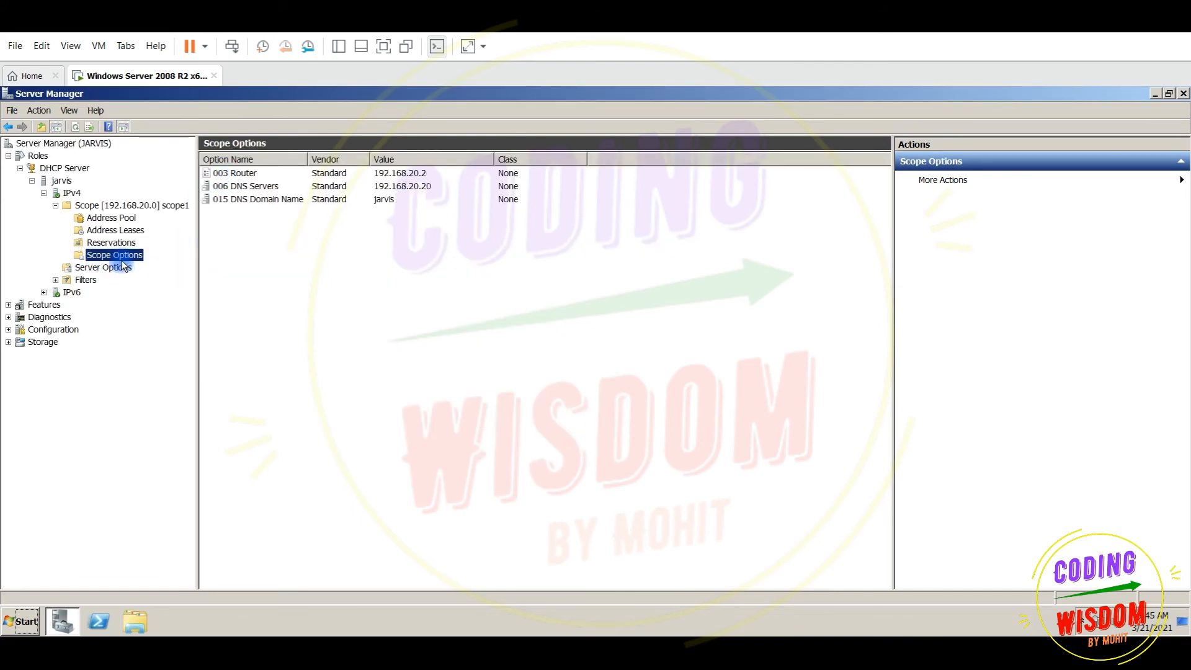
left_click(107, 269)
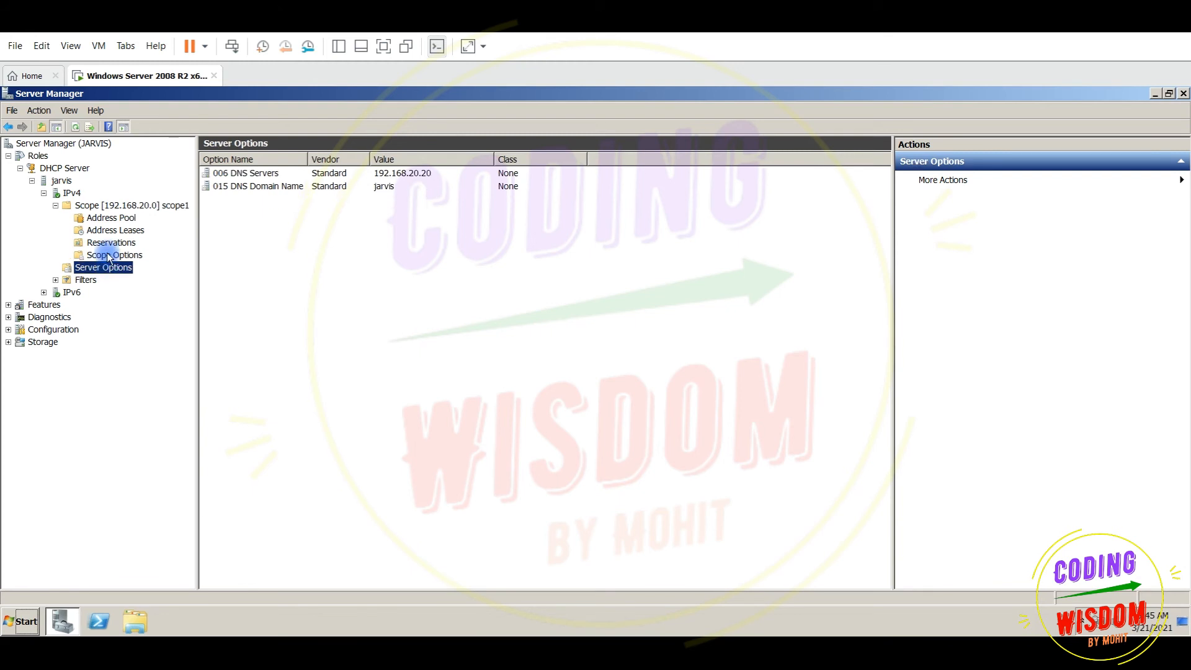
left_click(109, 256)
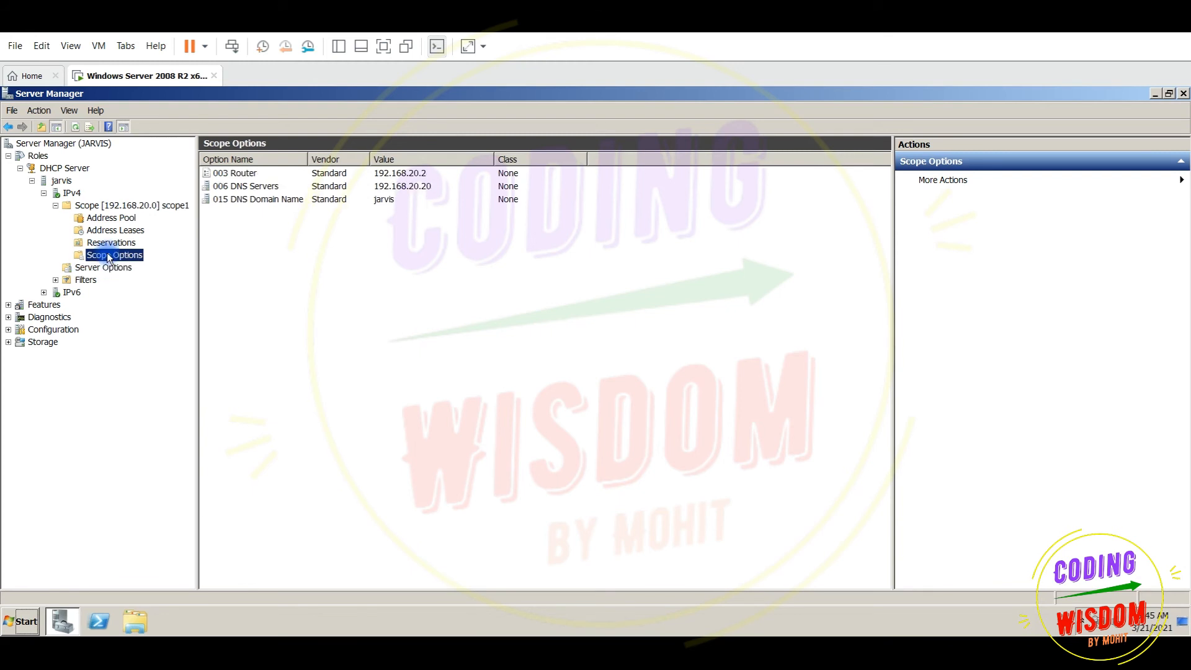
left_click(107, 269)
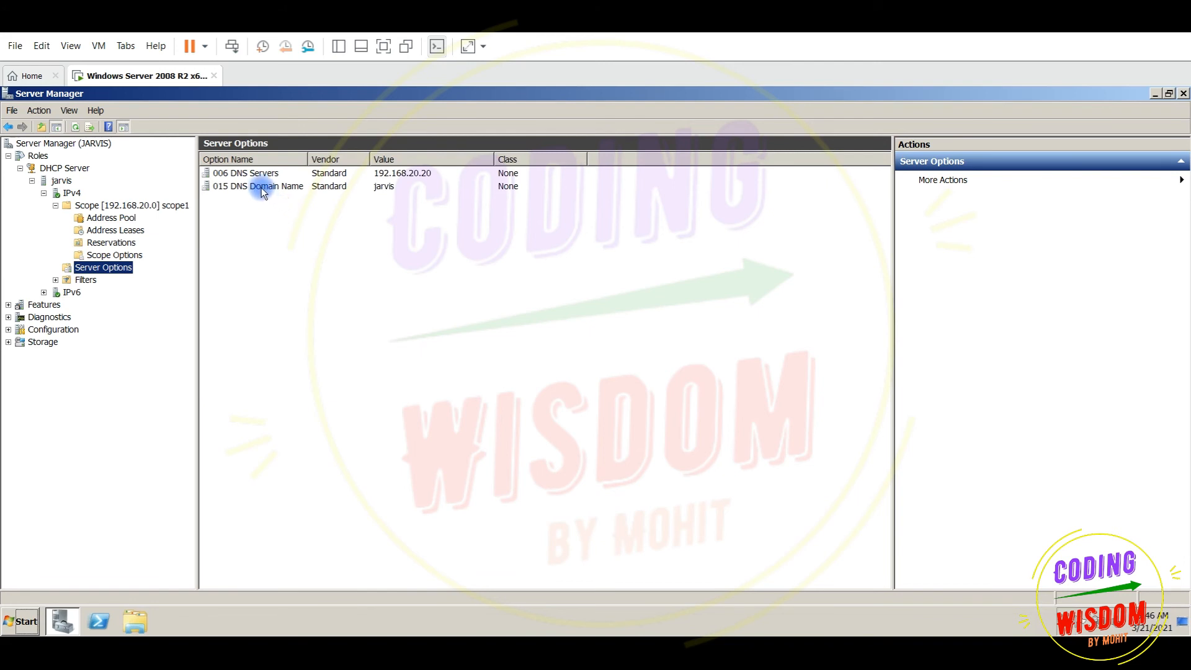
left_click(42, 47)
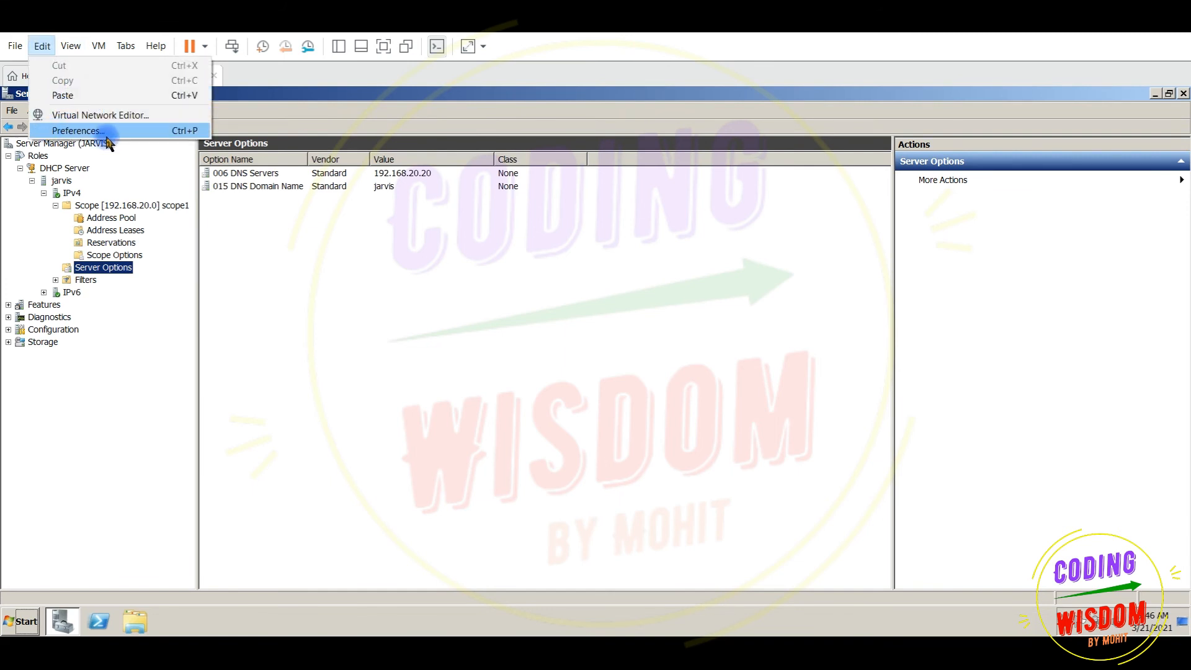
left_click(79, 118)
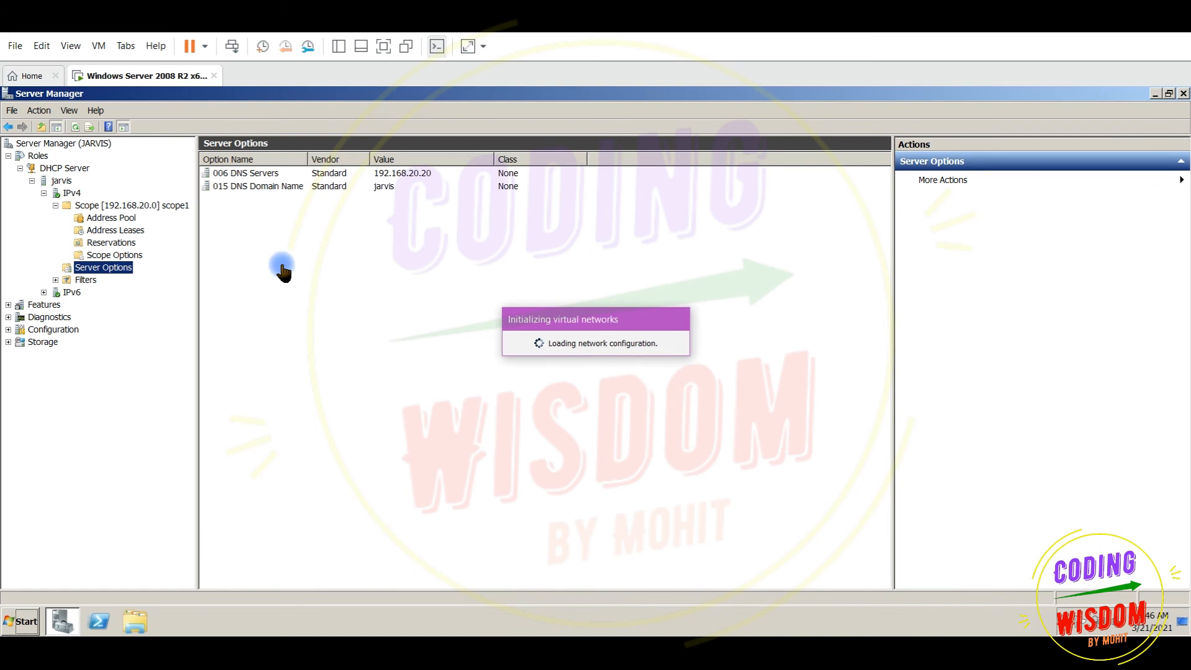
left_click(444, 182)
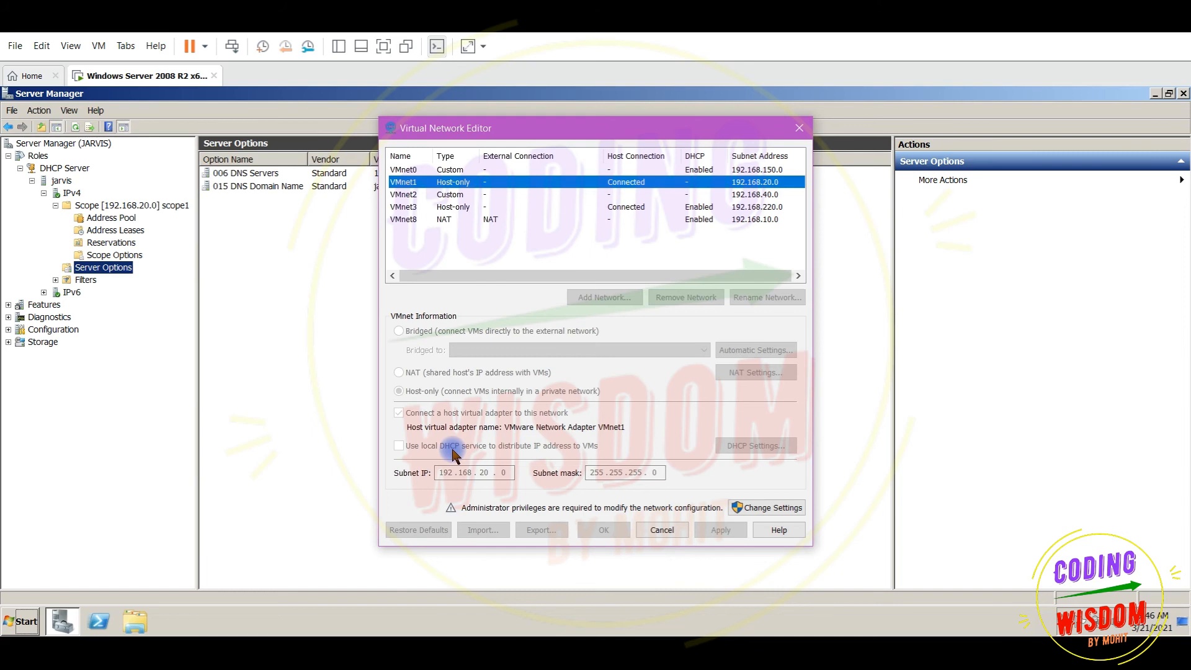
left_click(799, 128)
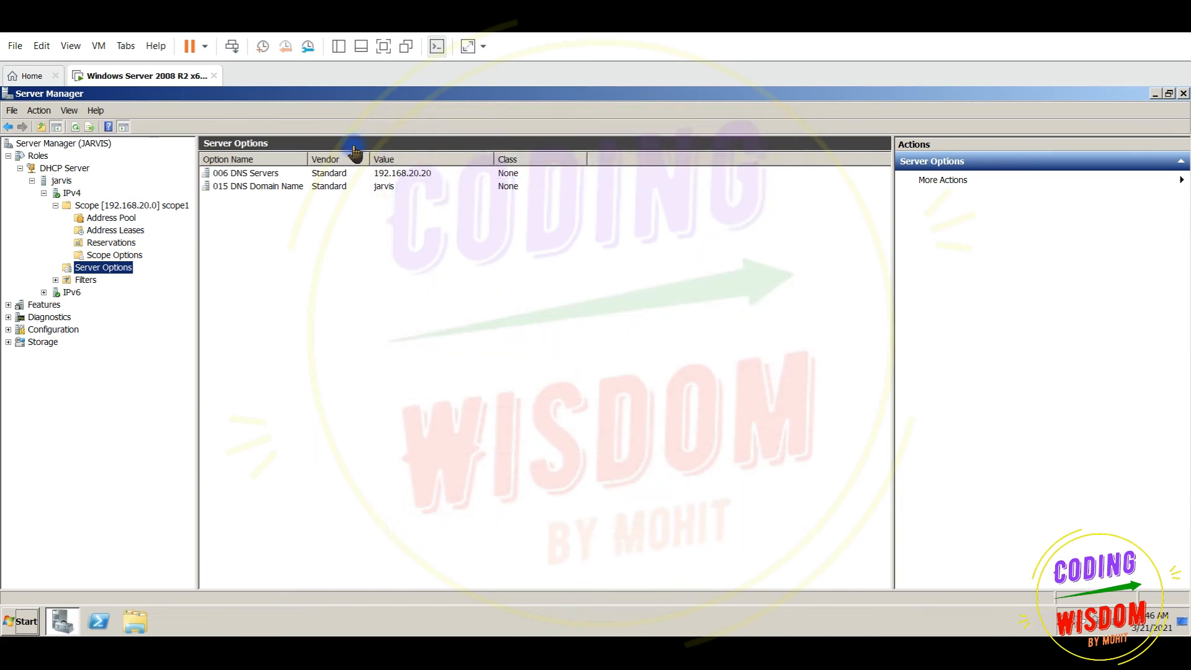
In the Virtual Network Editor, with admin rights, turn off VMnet1's local DHCP service and save
left_click(41, 48)
left_click(76, 116)
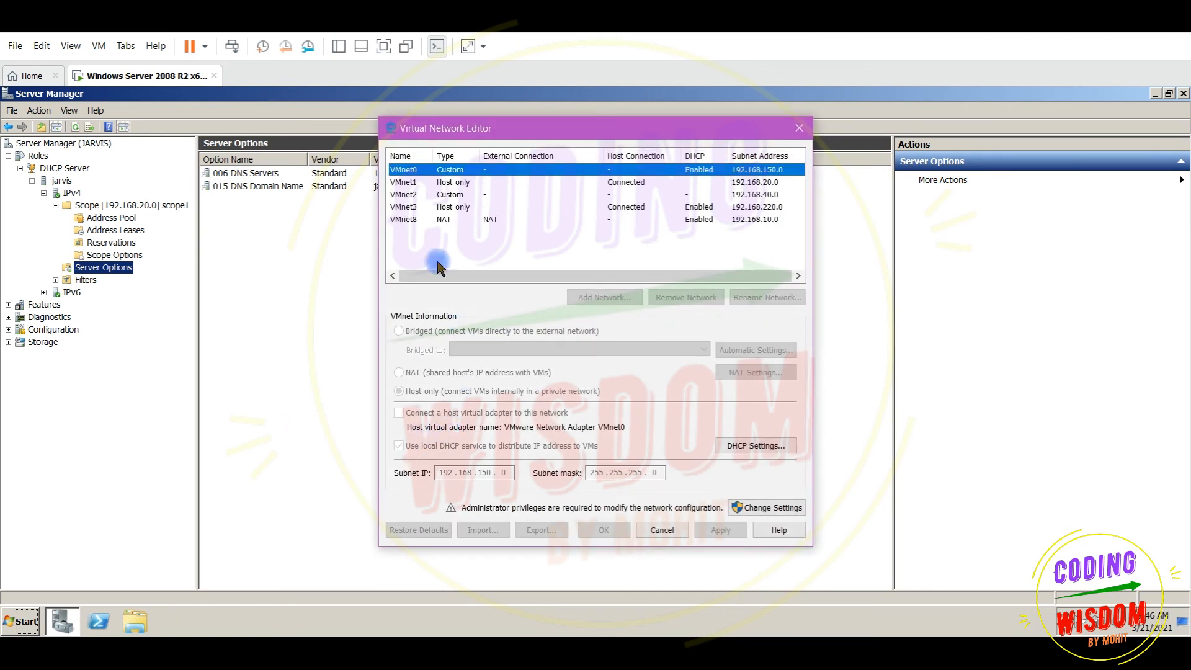
left_click(410, 185)
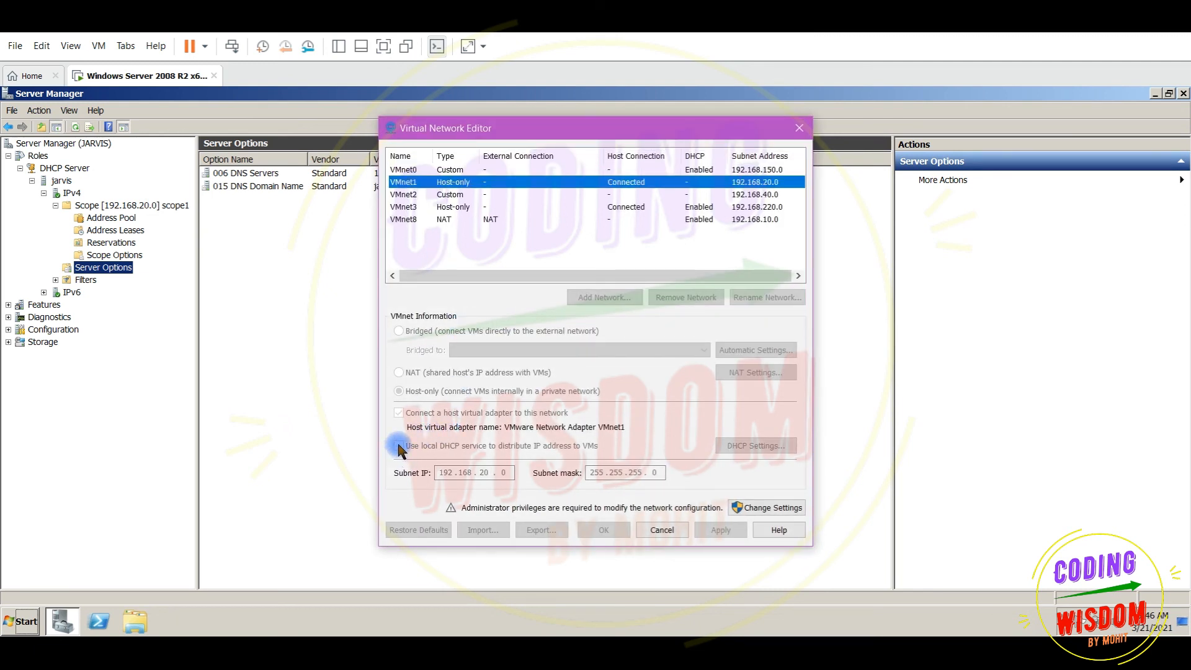
left_click(758, 508)
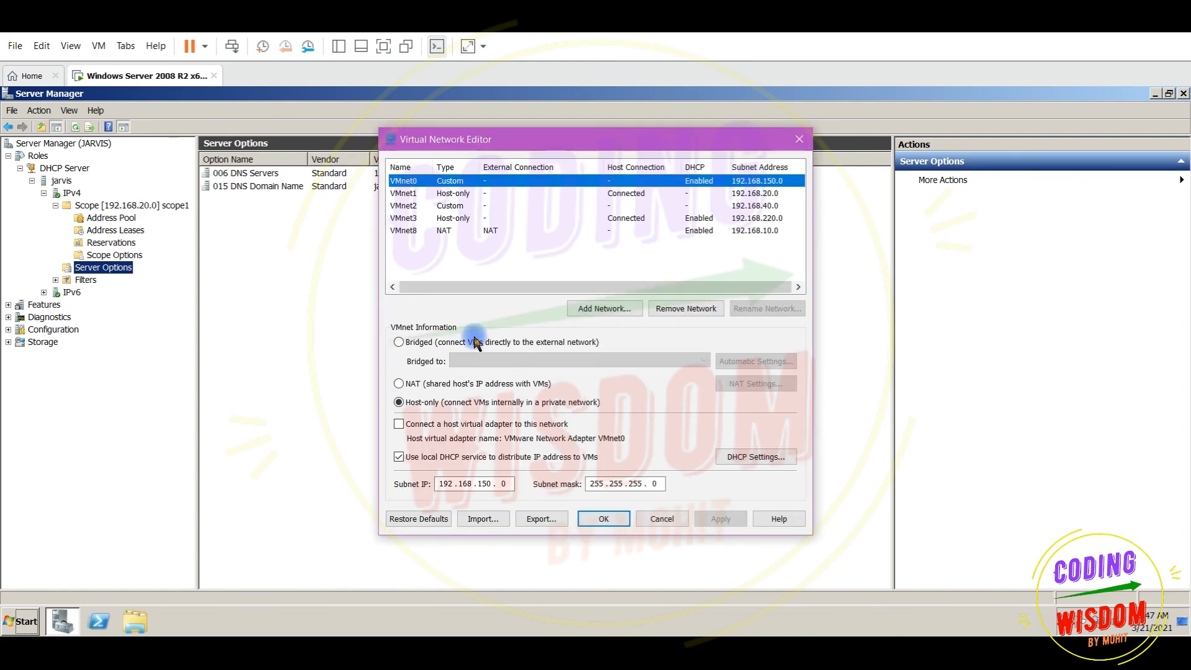
left_click(408, 194)
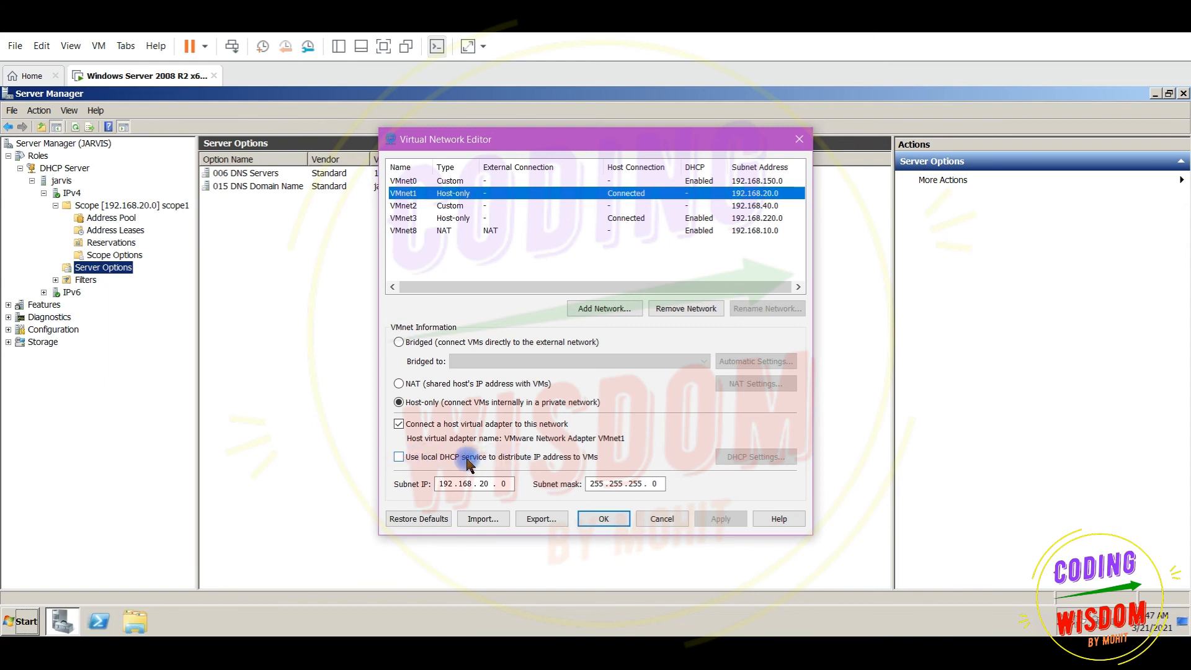
left_click(606, 524)
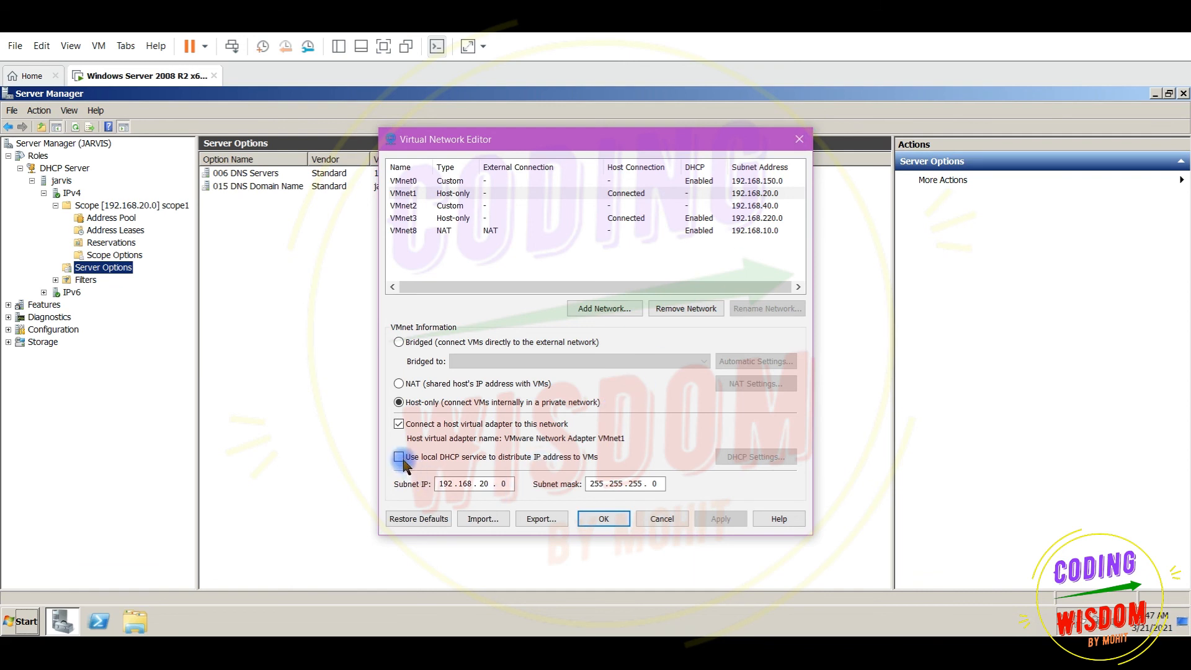
left_click(604, 519)
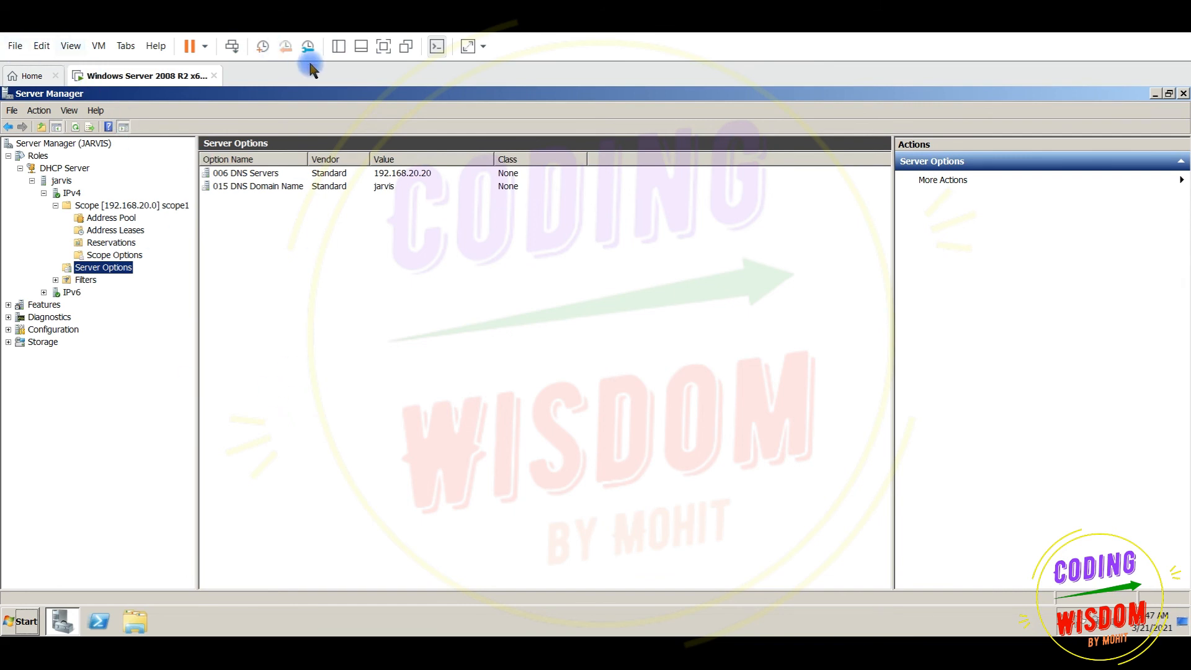
Resume the Windows XP Professional VM from the Library, then hide the Library pane
left_click(338, 46)
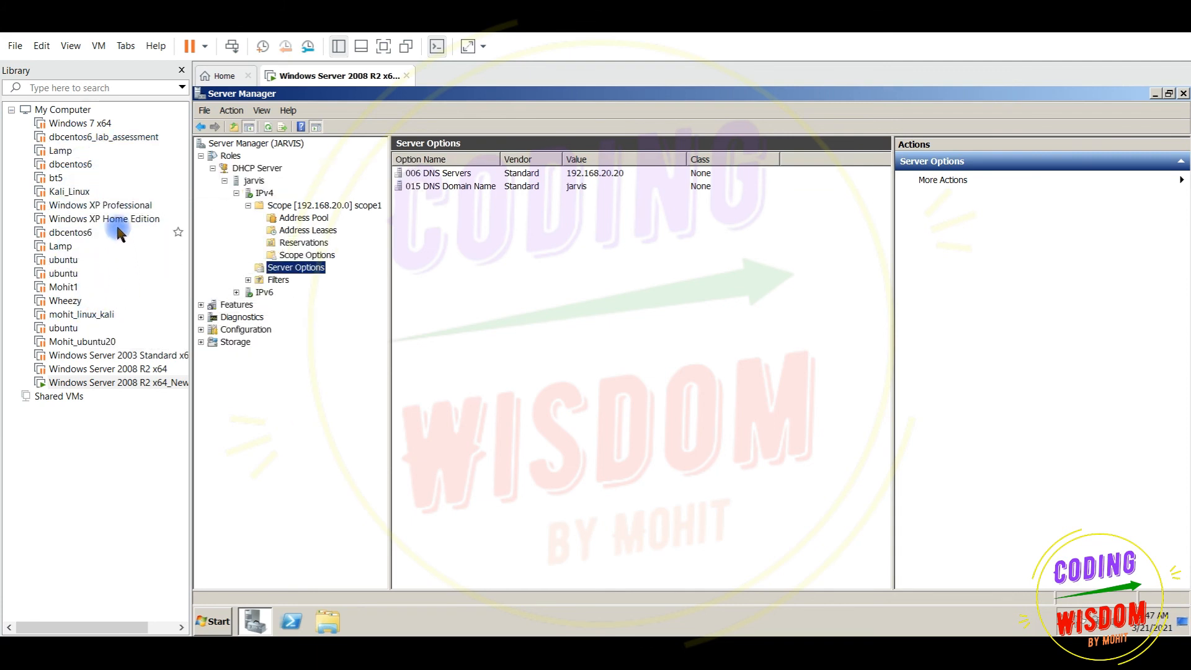
left_click(105, 210)
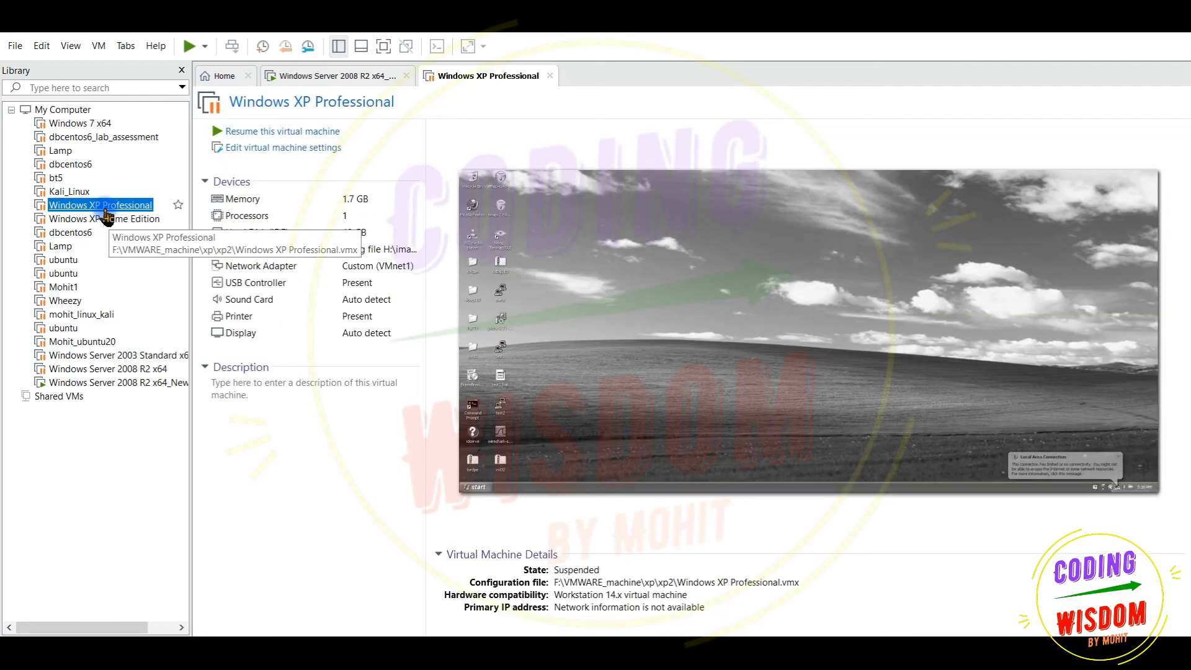
left_click(285, 130)
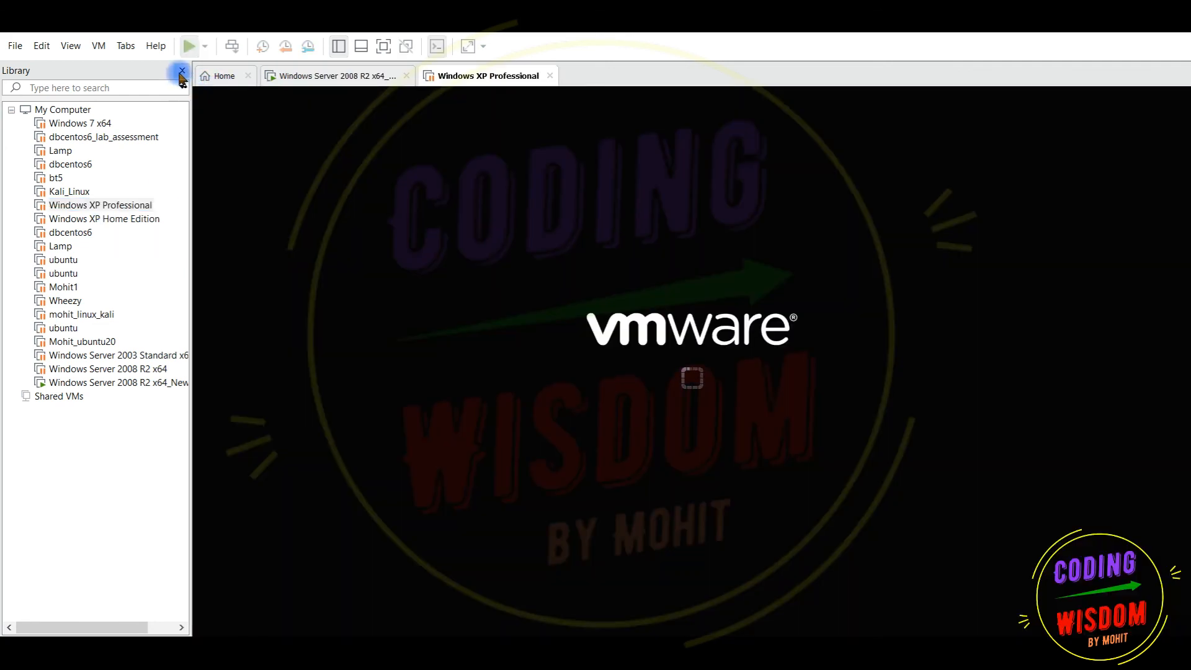
left_click(182, 71)
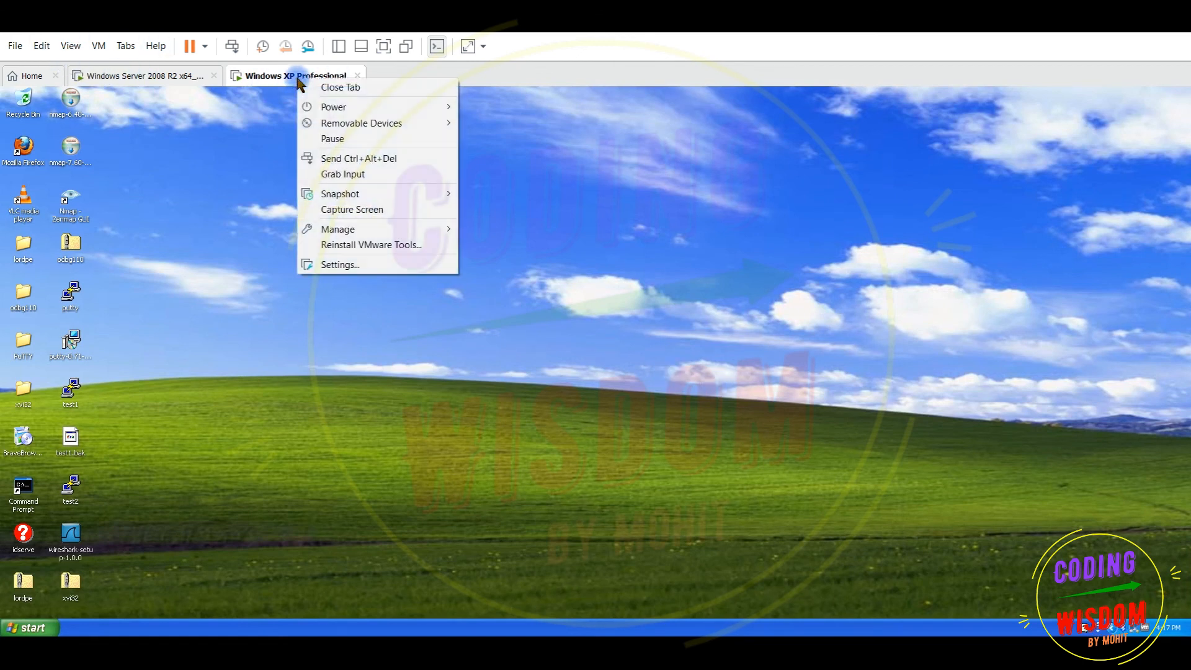
Confirm the XP machine's network adapter is on VMnet1 in its settings
left_click(367, 271)
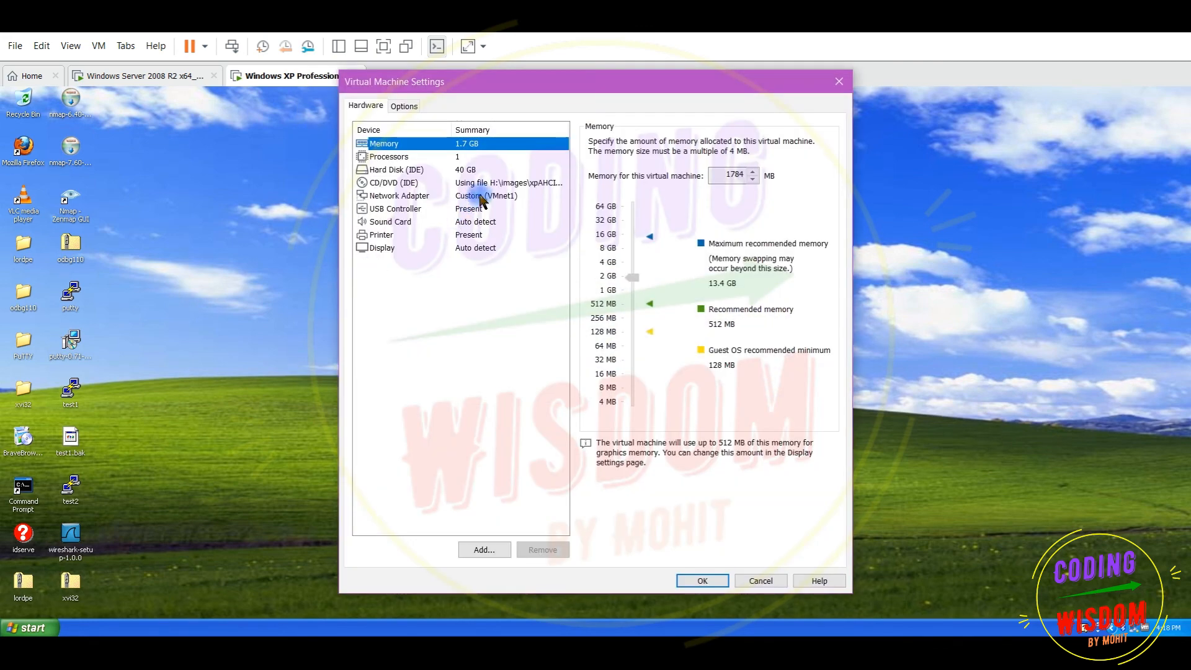
left_click(481, 196)
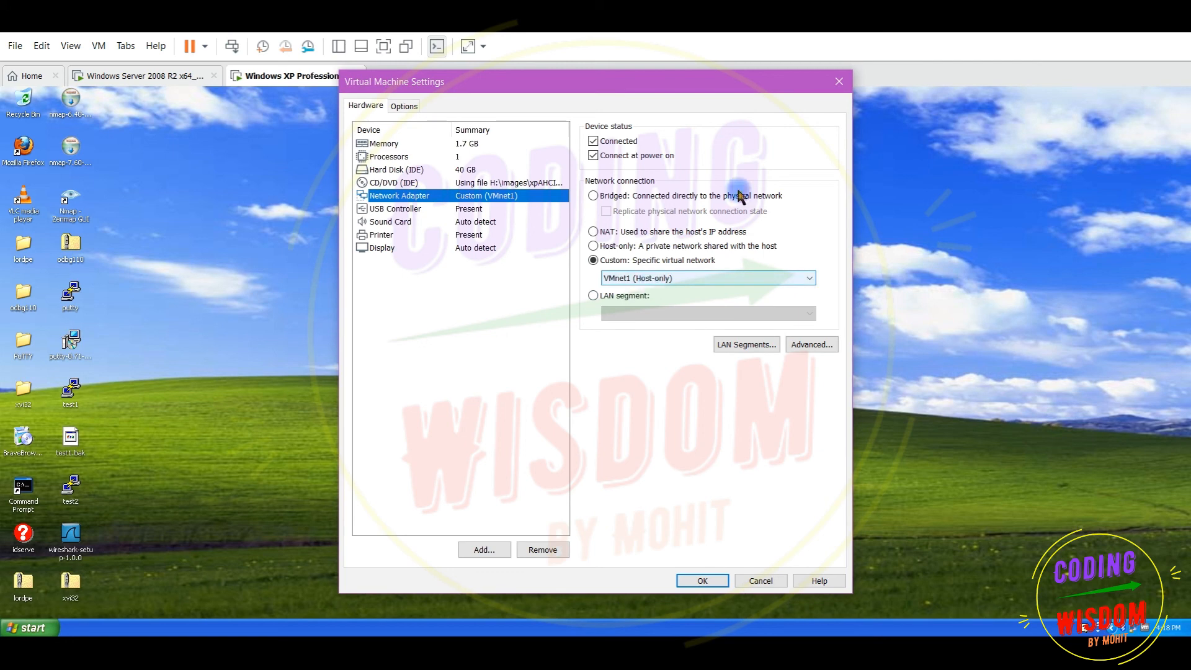
left_click(840, 80)
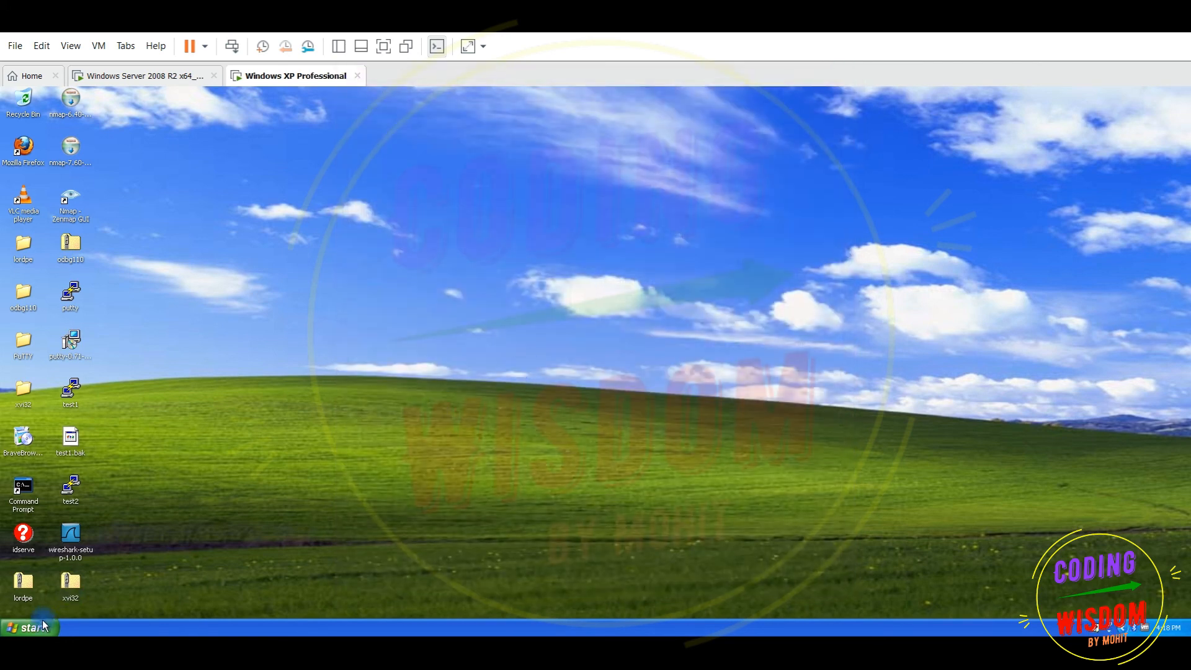
Release the XP client's IP address with ipconfig /release in Command Prompt
left_click(23, 505)
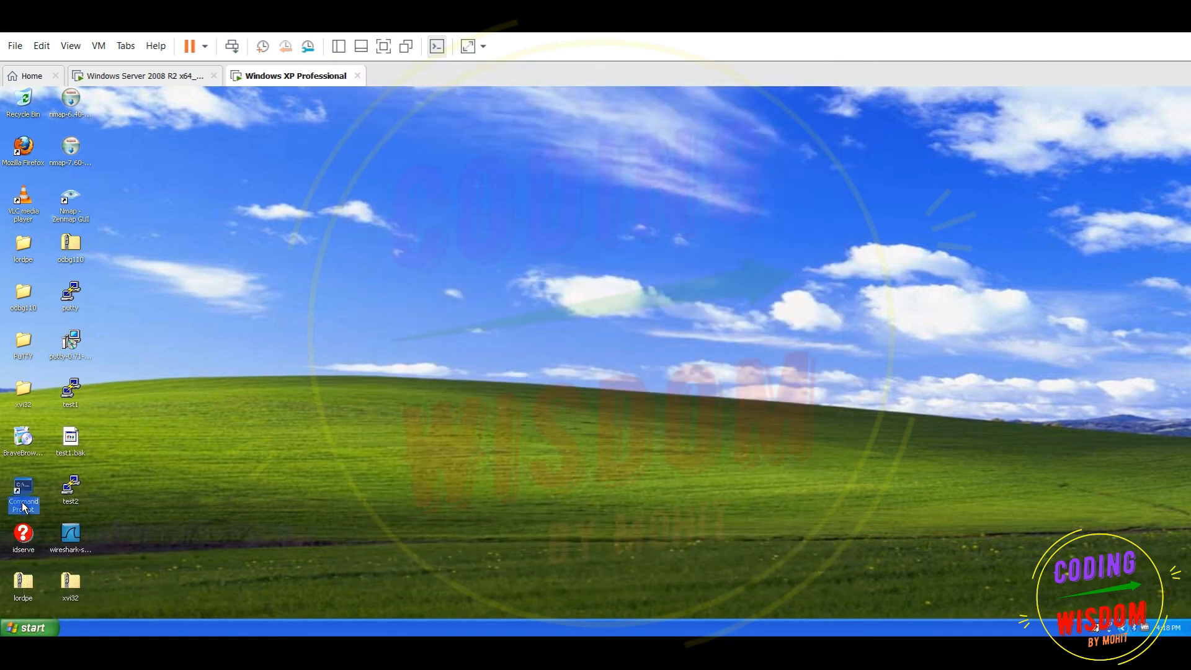
double_click(23, 506)
type("ipconfig /release")
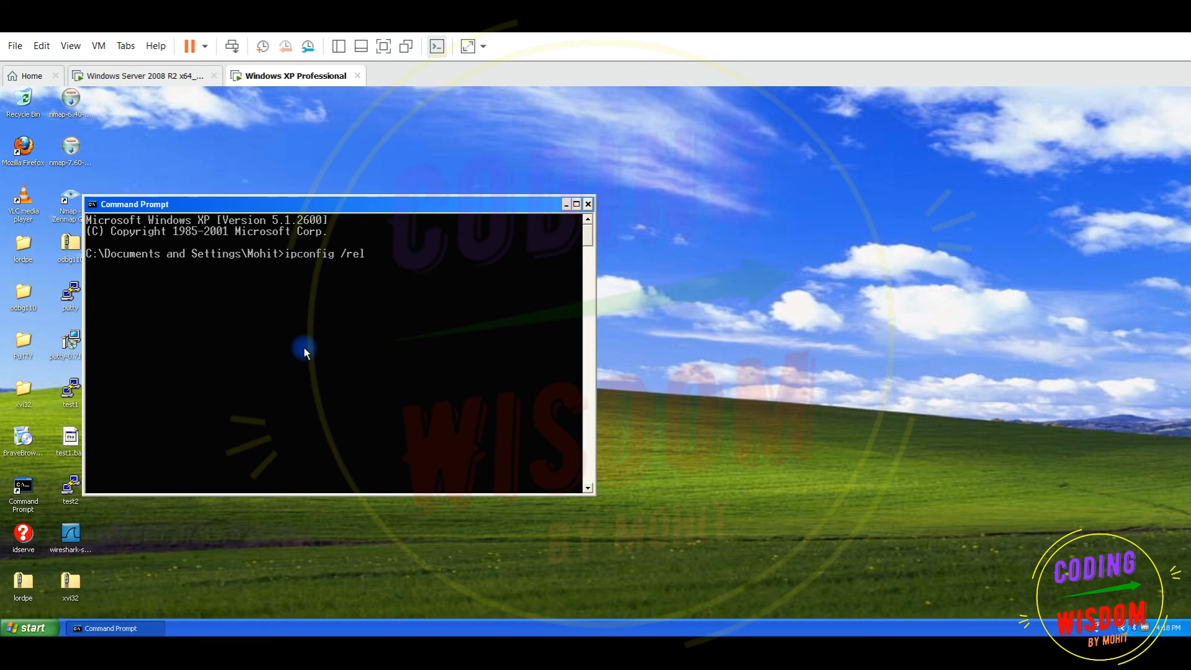
key("Return")
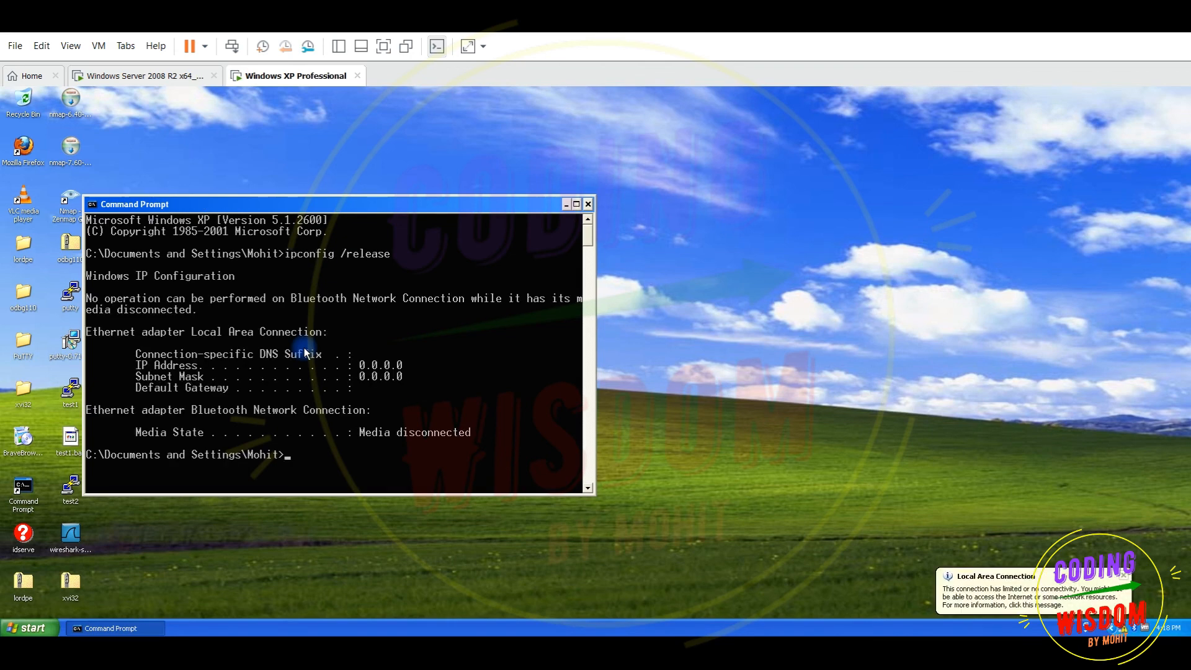
Renew the client's IP address from DHCP with ipconfig /renew
key("Up")
key("BackSpace")
key("BackSpace")
key("BackSpace")
key("BackSpace")
key("BackSpace")
type("new")
key("Return")
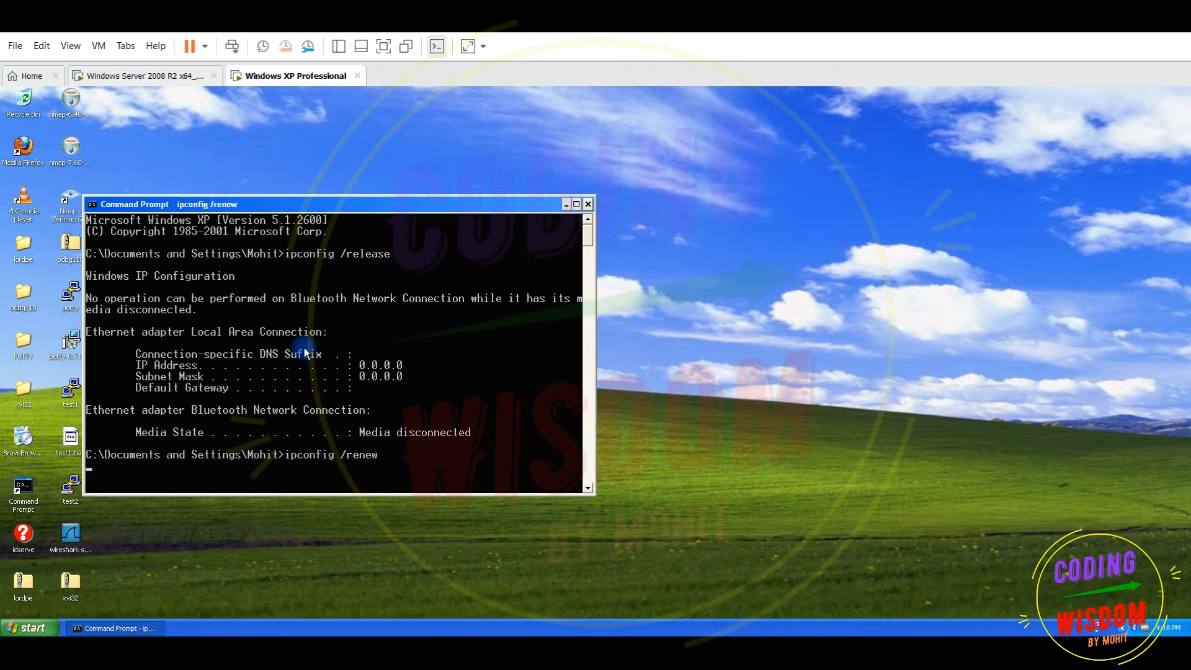